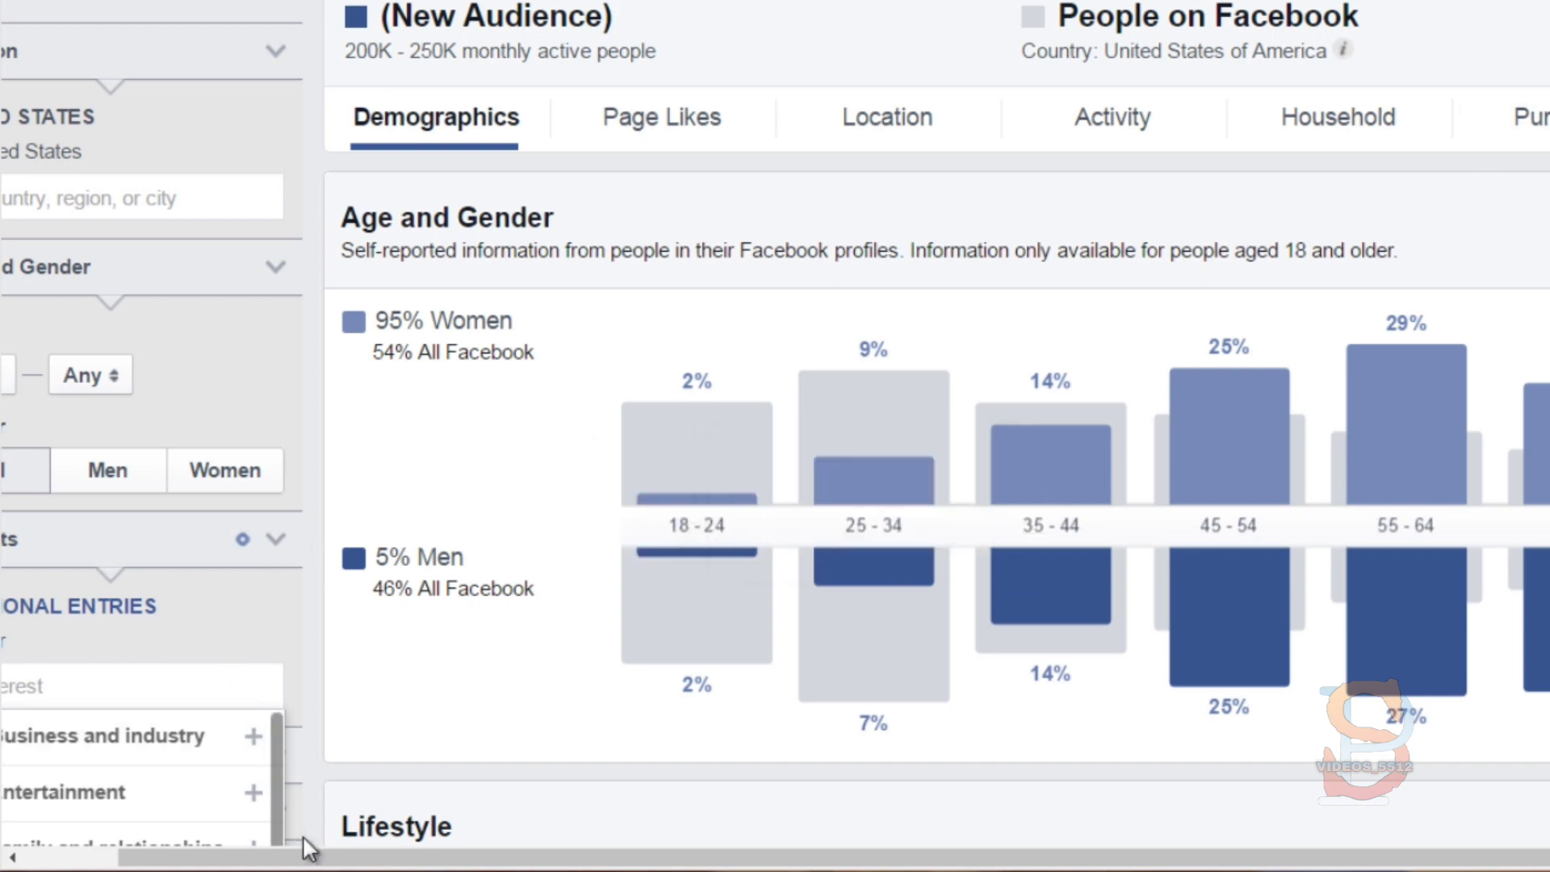
Step: Dismiss the interest suggestions and target the Women 55–64 bar, 28.8% of the audience
drag(314, 864, 223, 861)
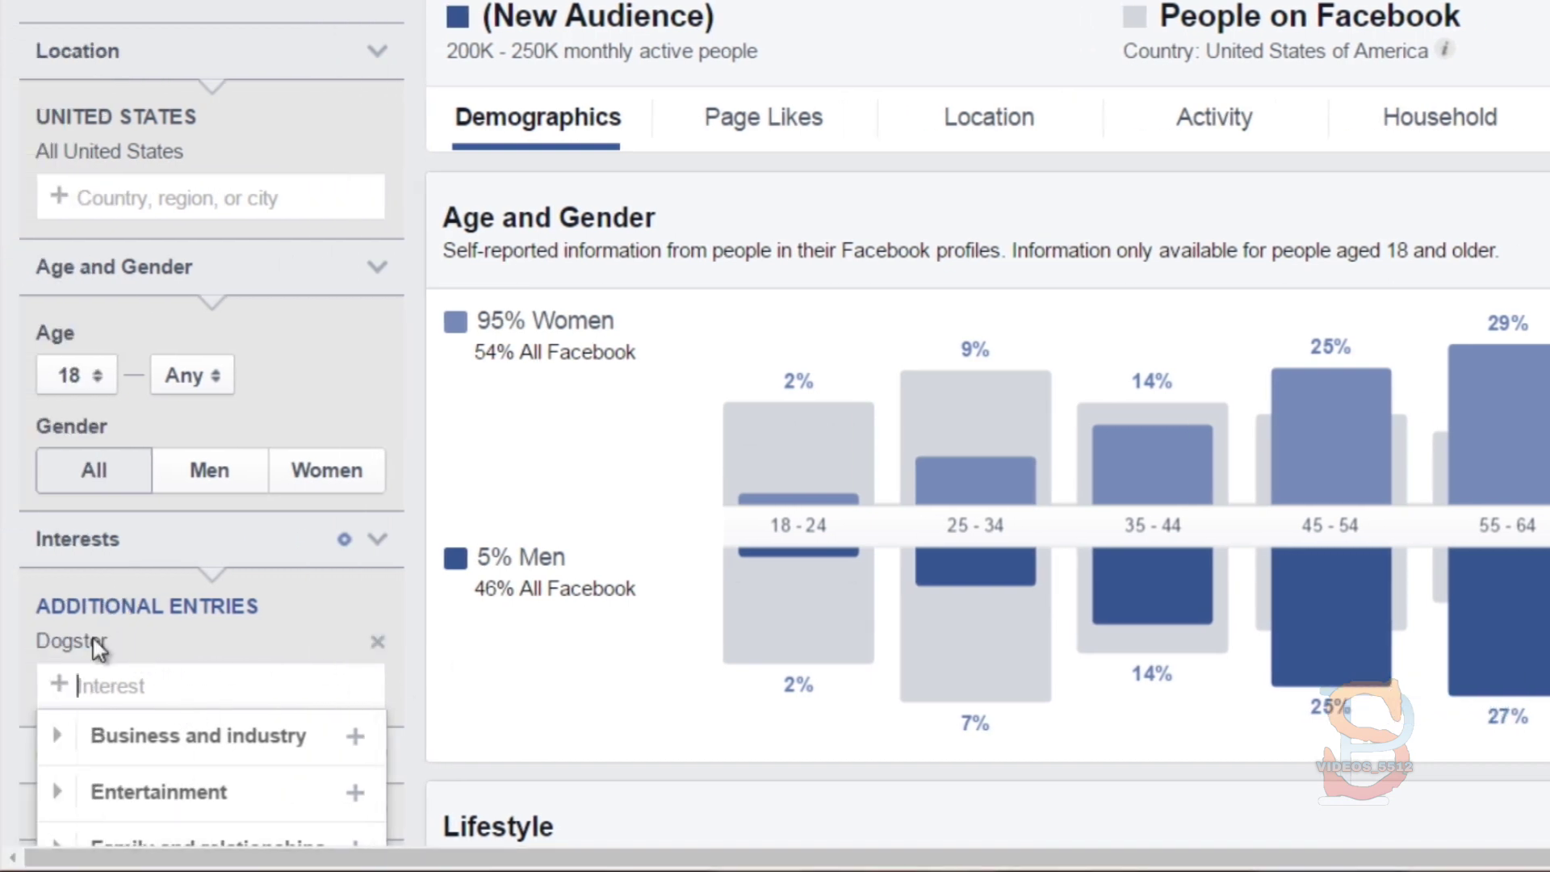
click(432, 432)
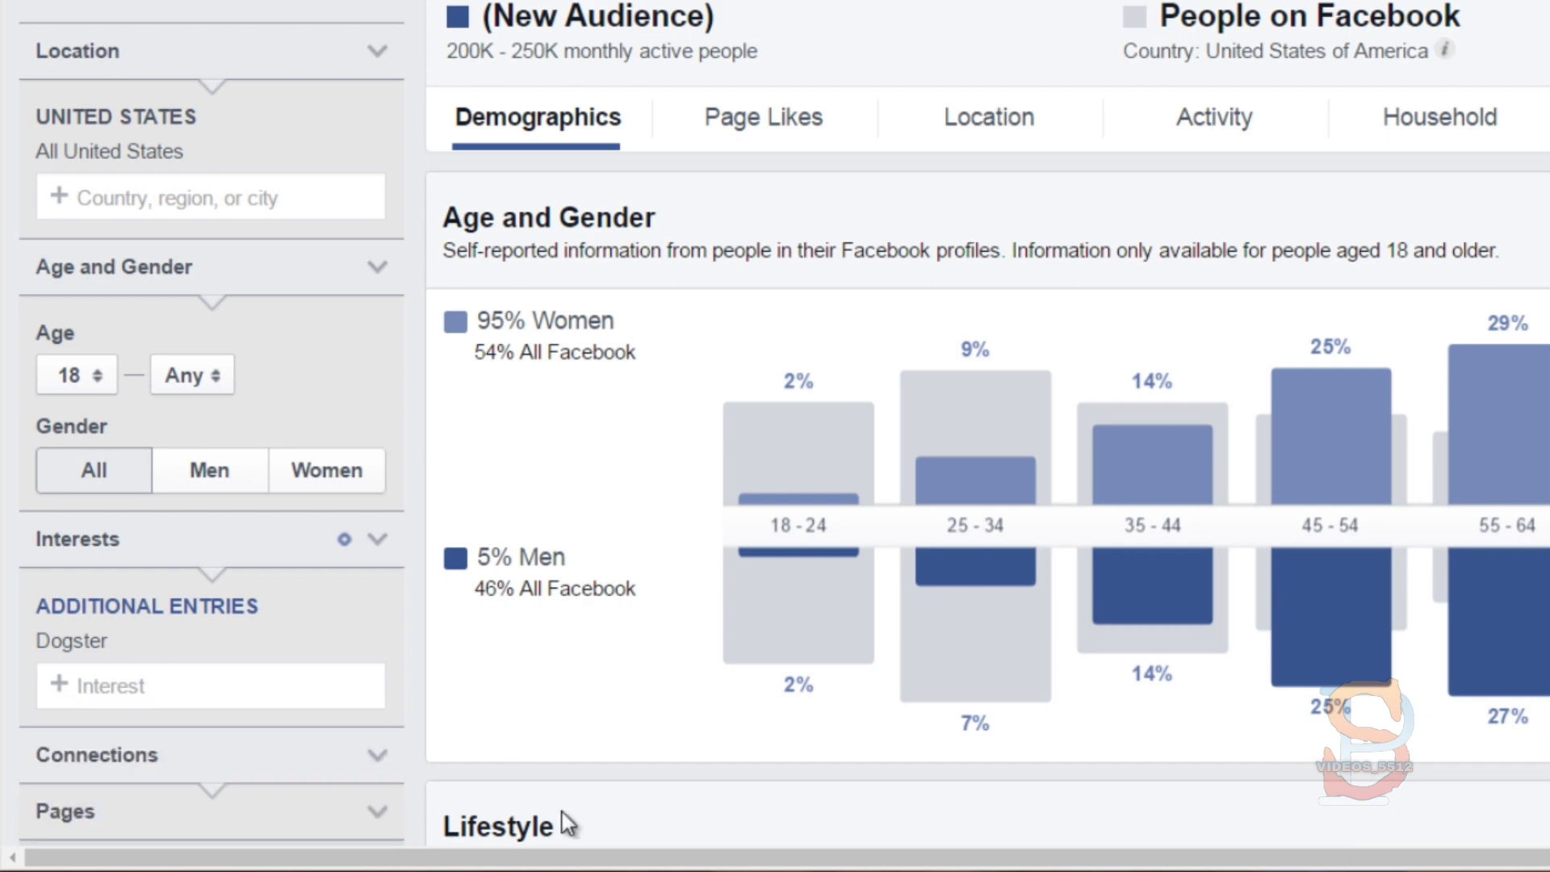
drag(576, 864, 816, 848)
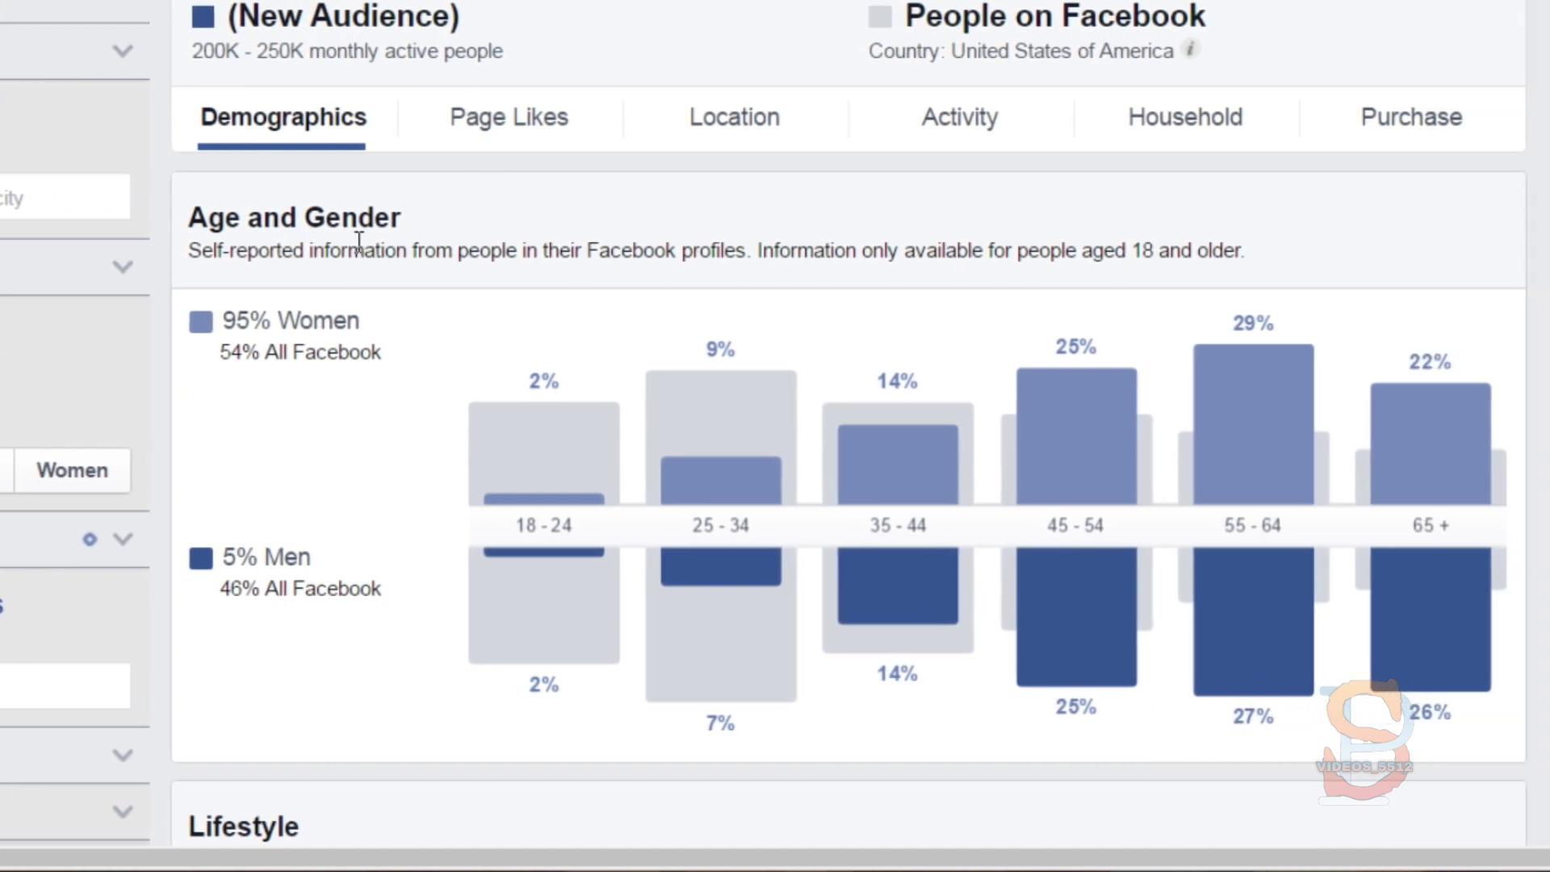
mouse_move(1257, 394)
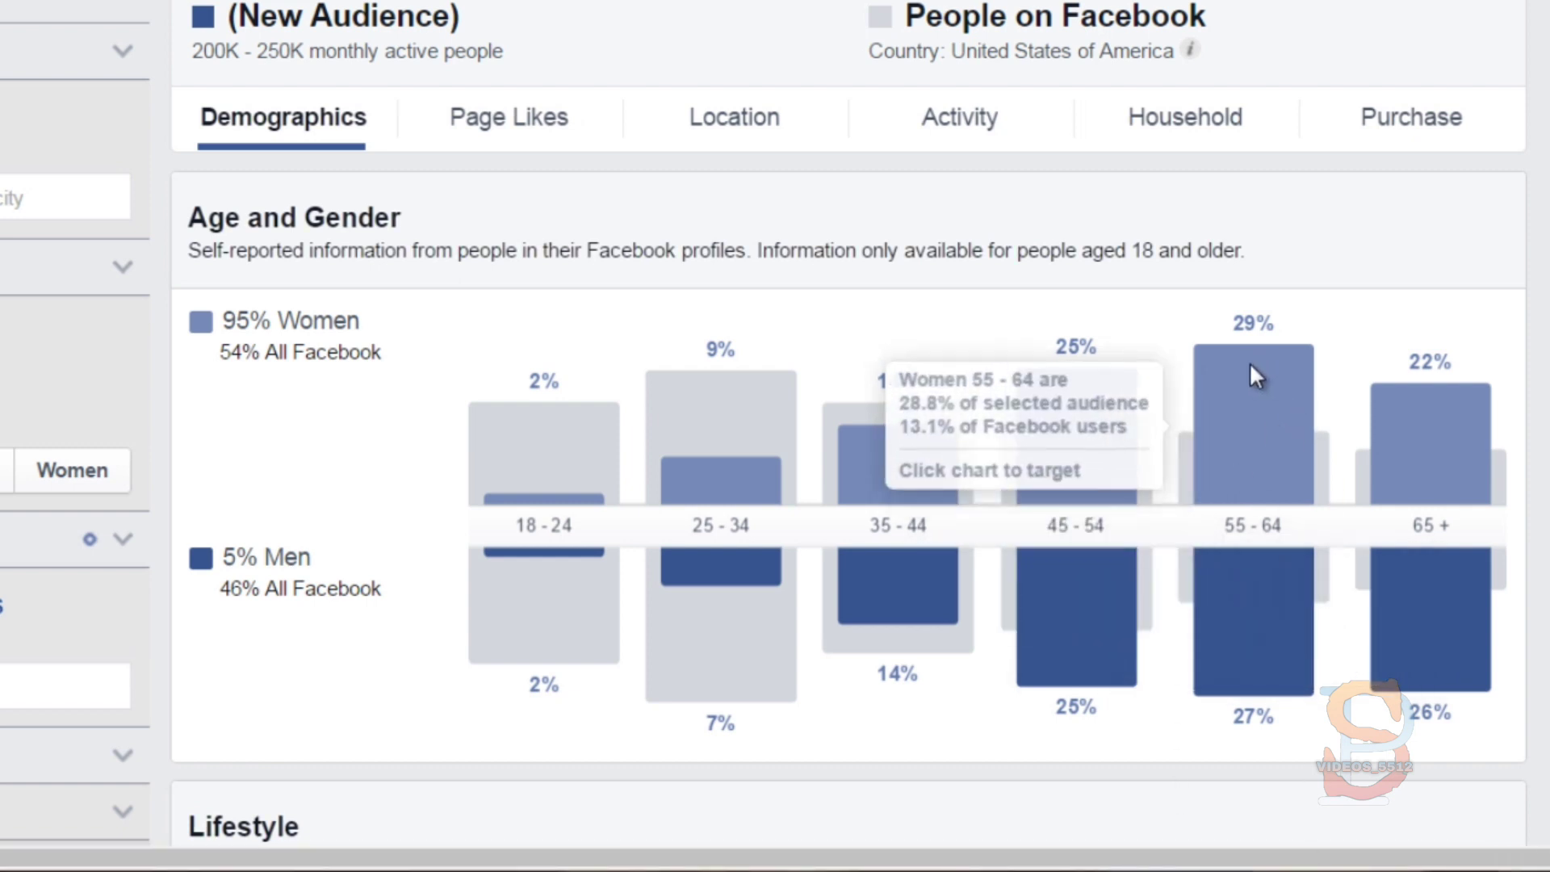
mouse_move(1229, 539)
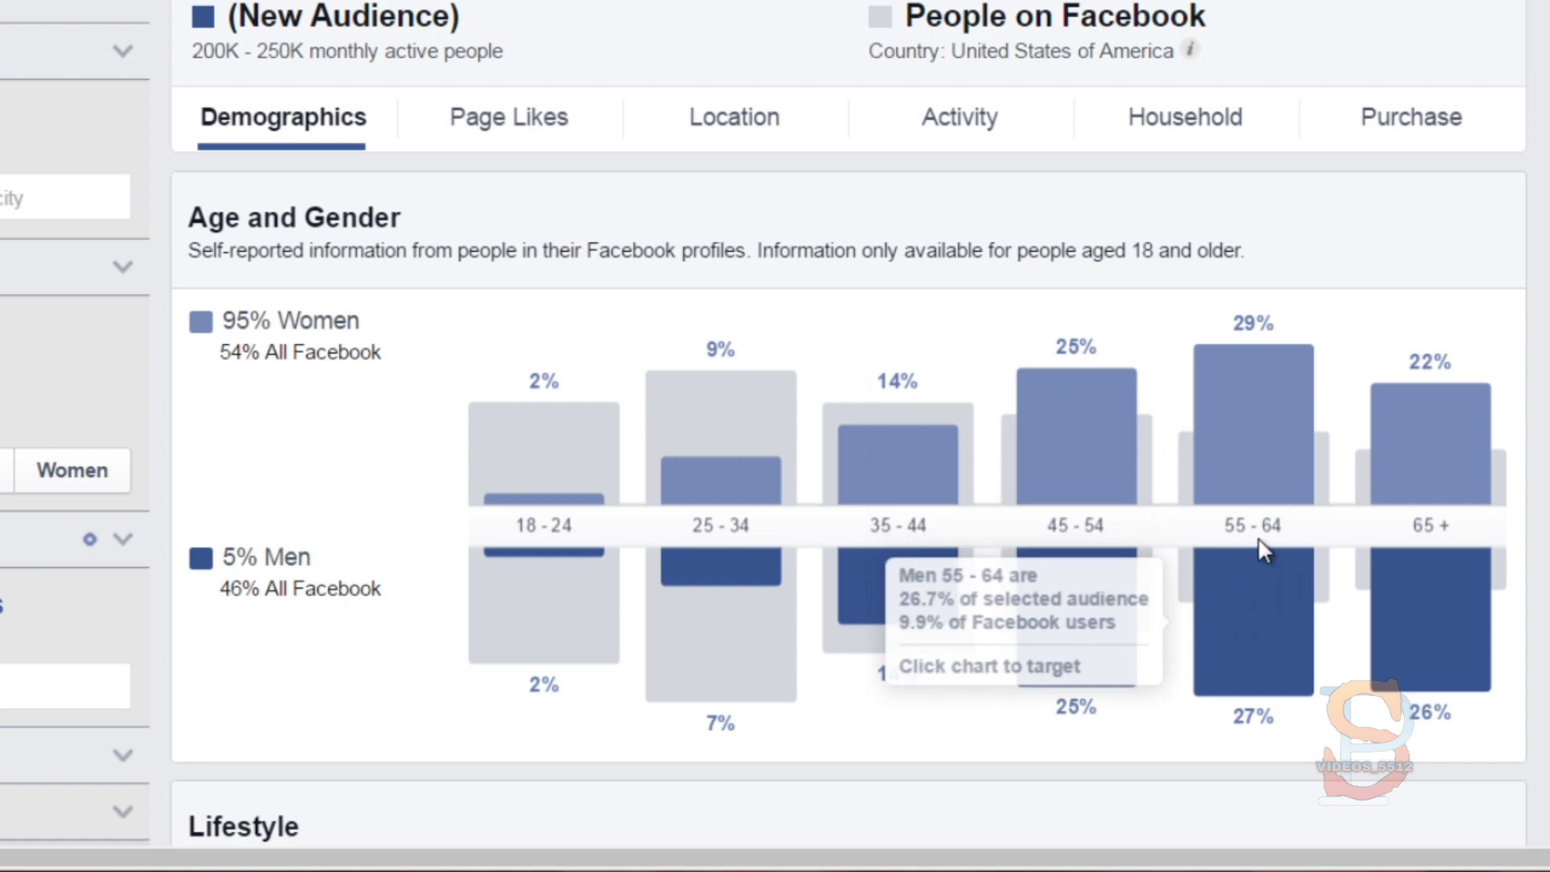
mouse_move(1307, 412)
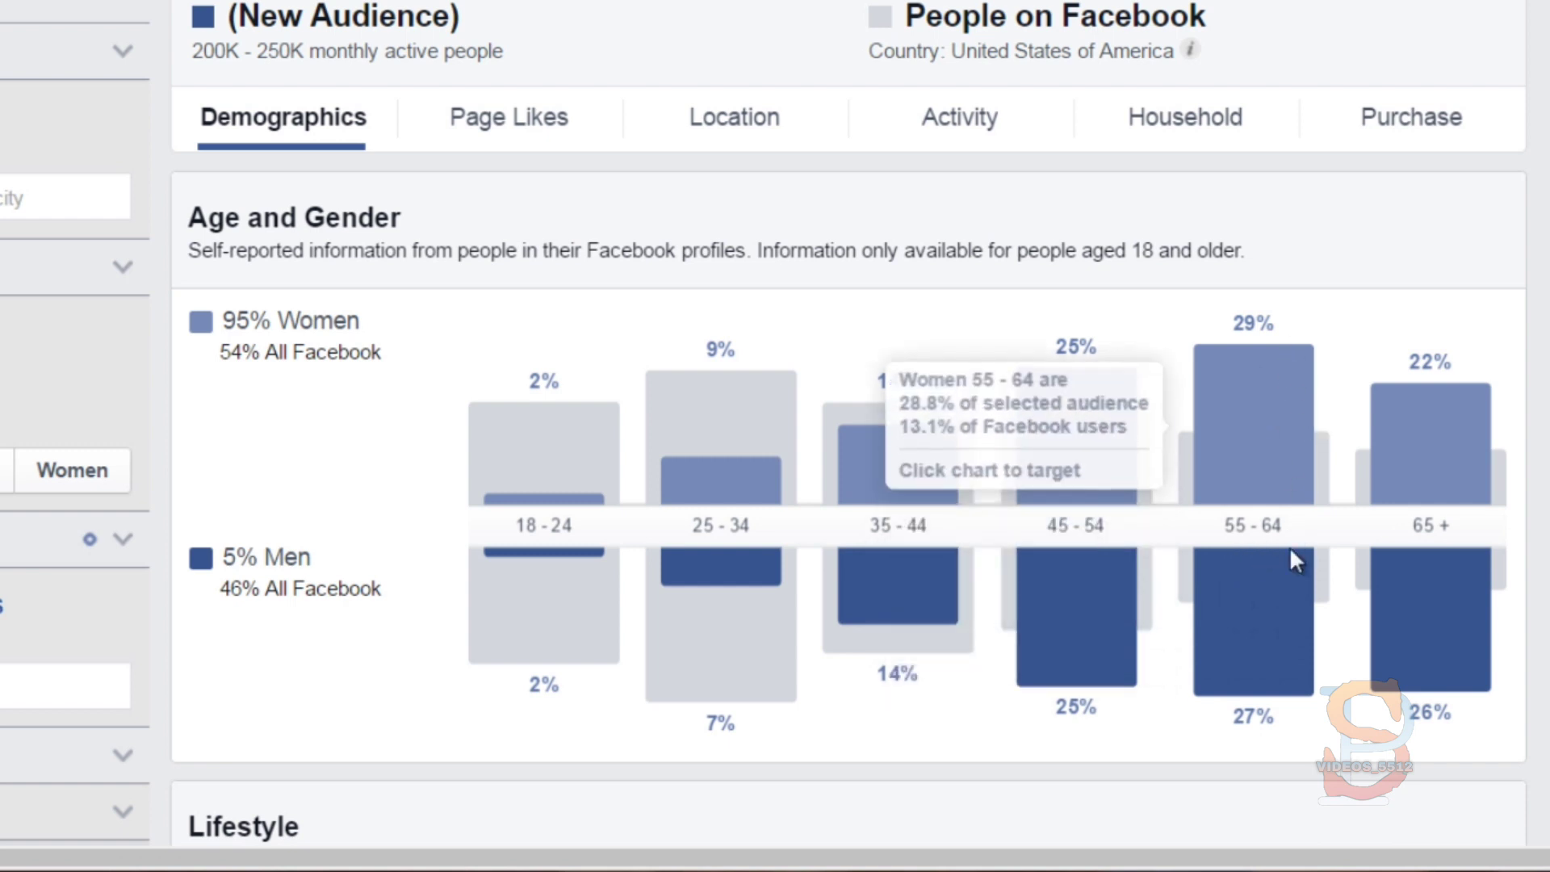
click(1360, 650)
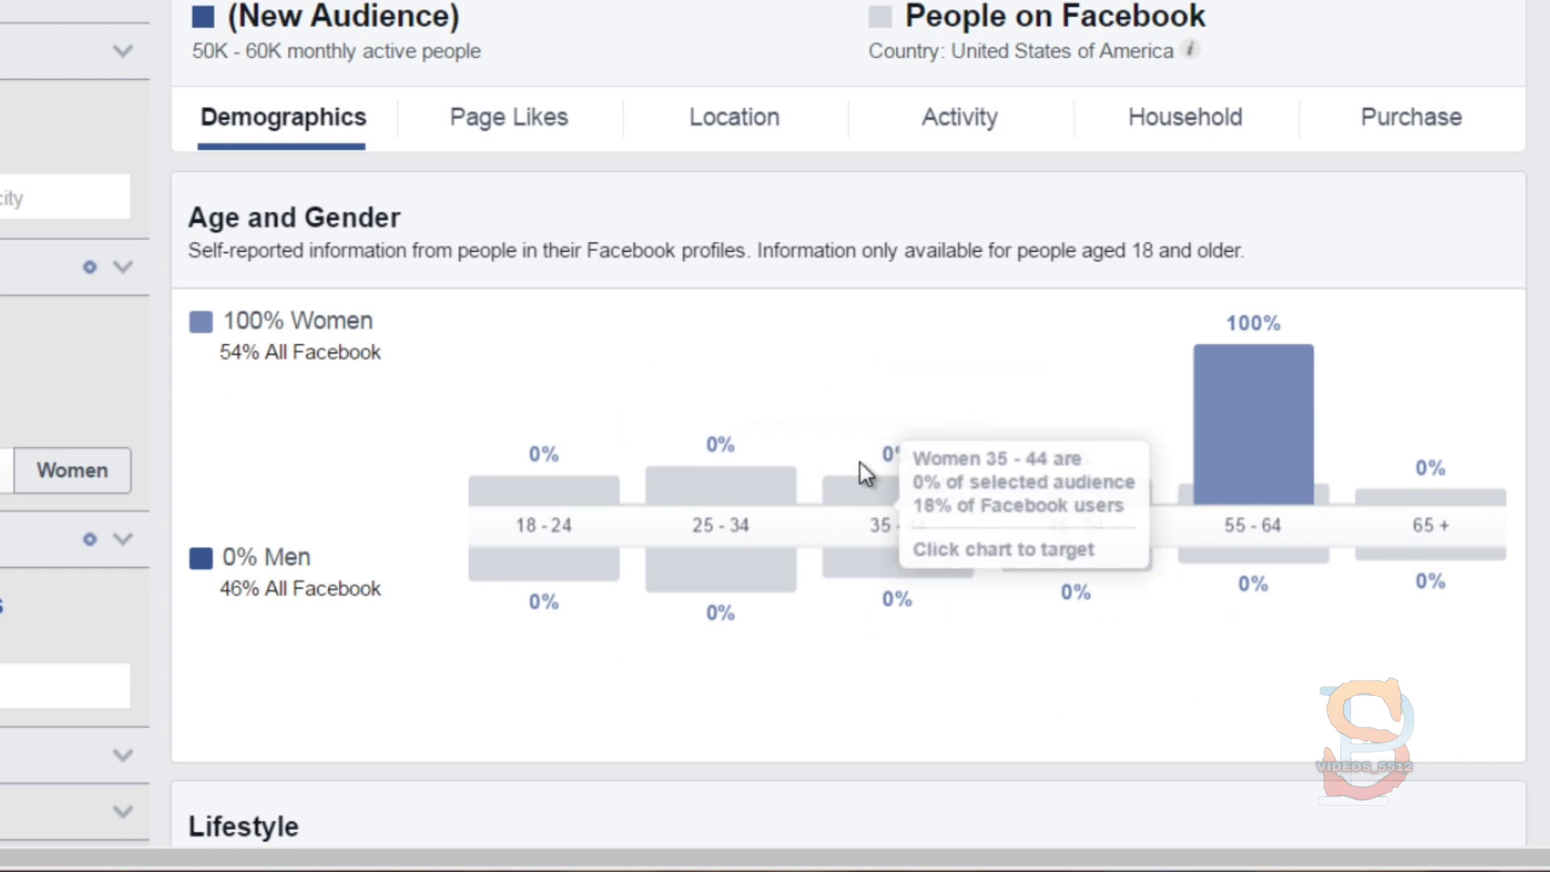
Step: Scroll through Lifestyle, Relationship Status and Education down to Job Title (Administrative 34%, Management 31%)
scroll(835, 476, down, 10)
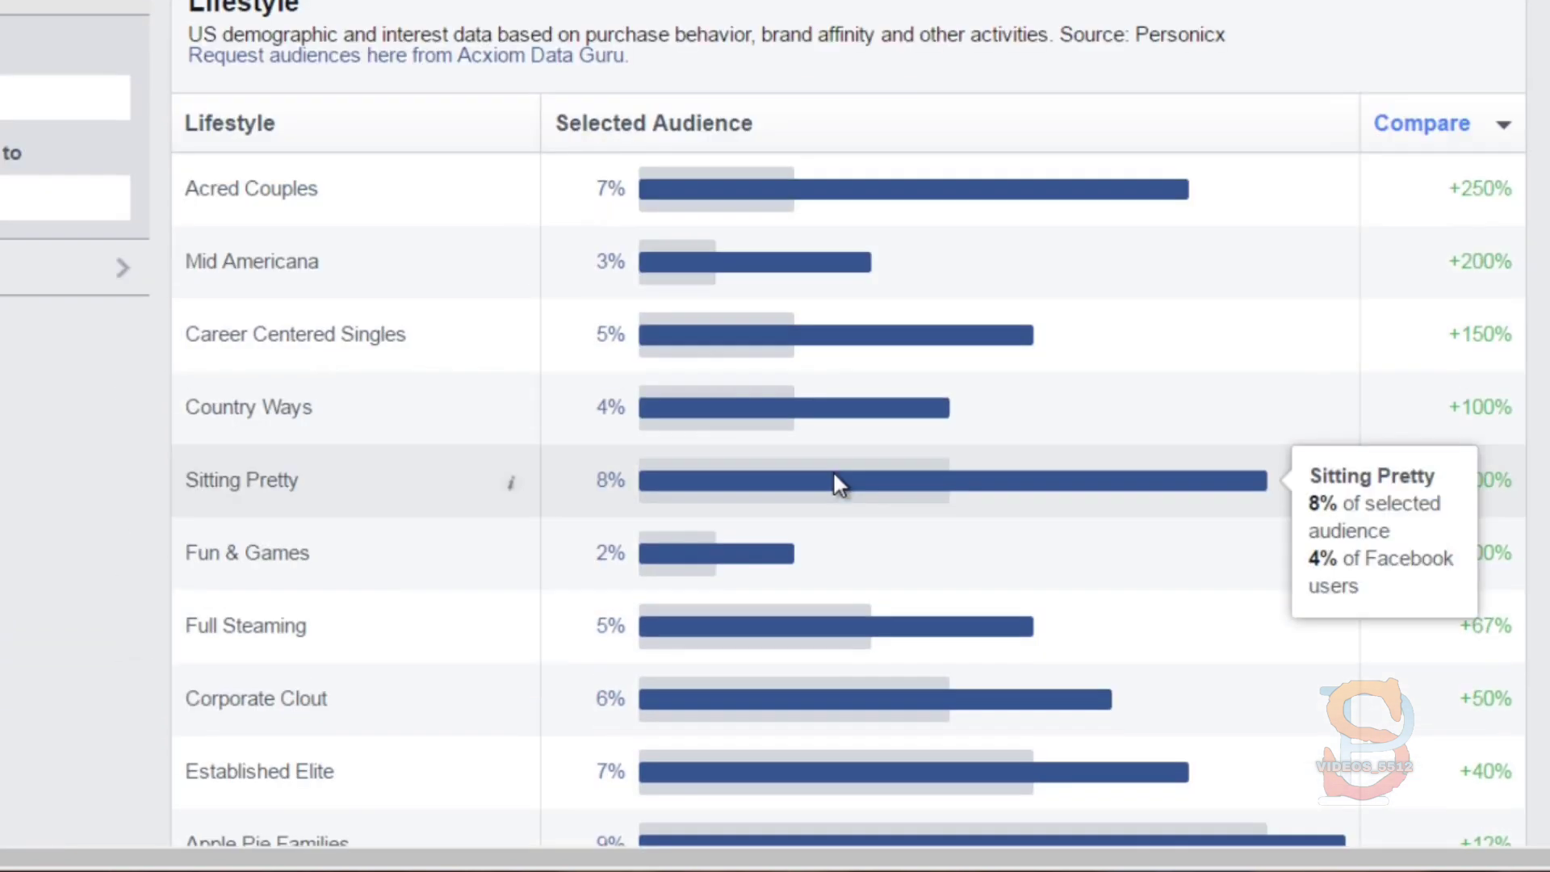
scroll(775, 234, up, 3)
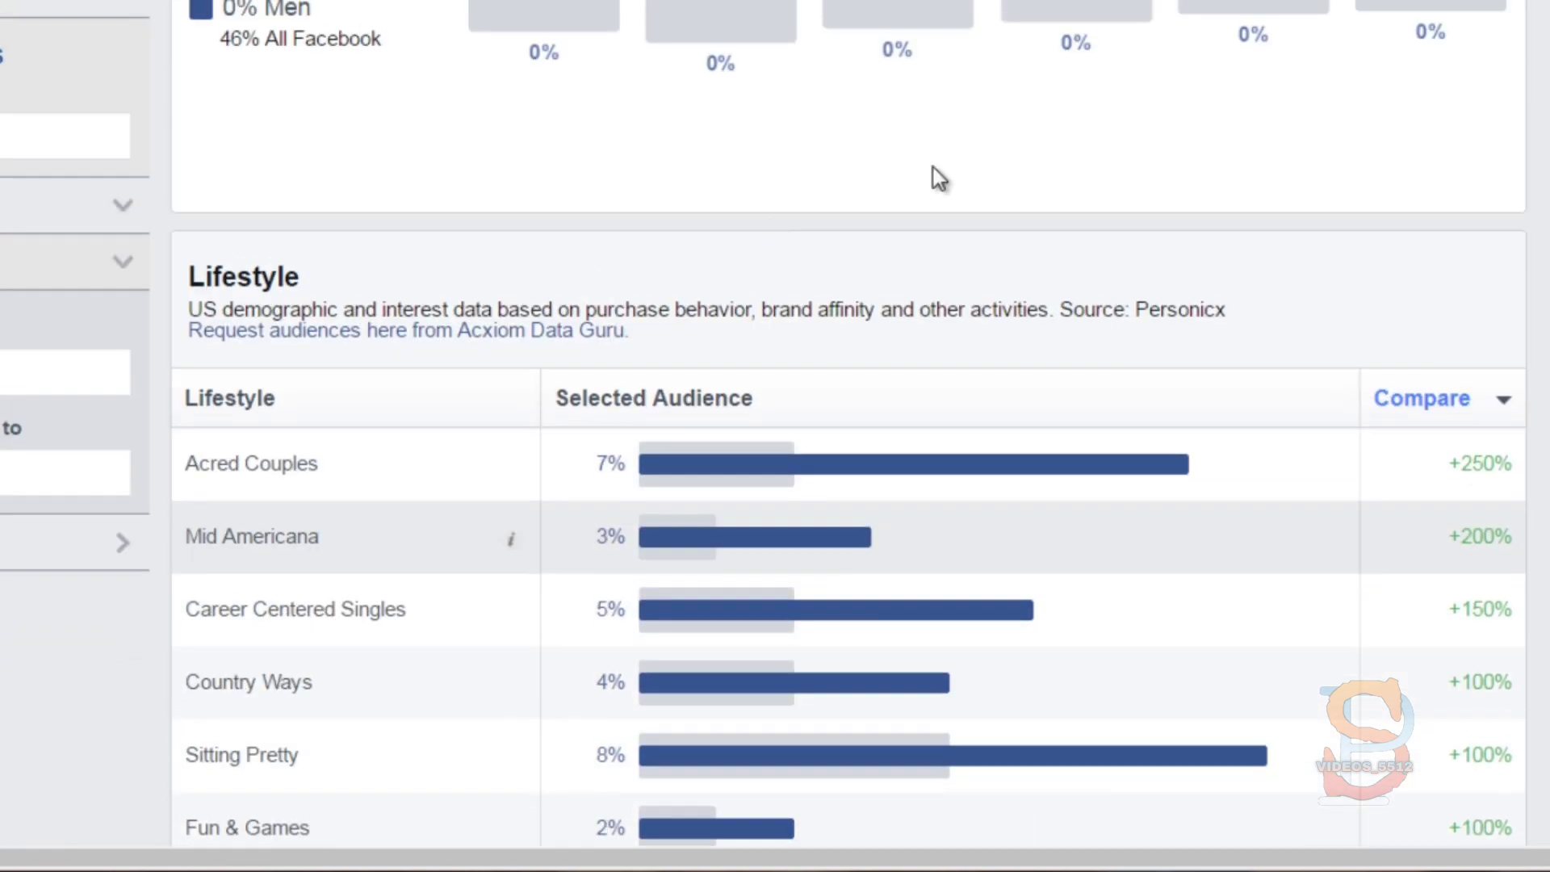
scroll(1179, 121, up, 3)
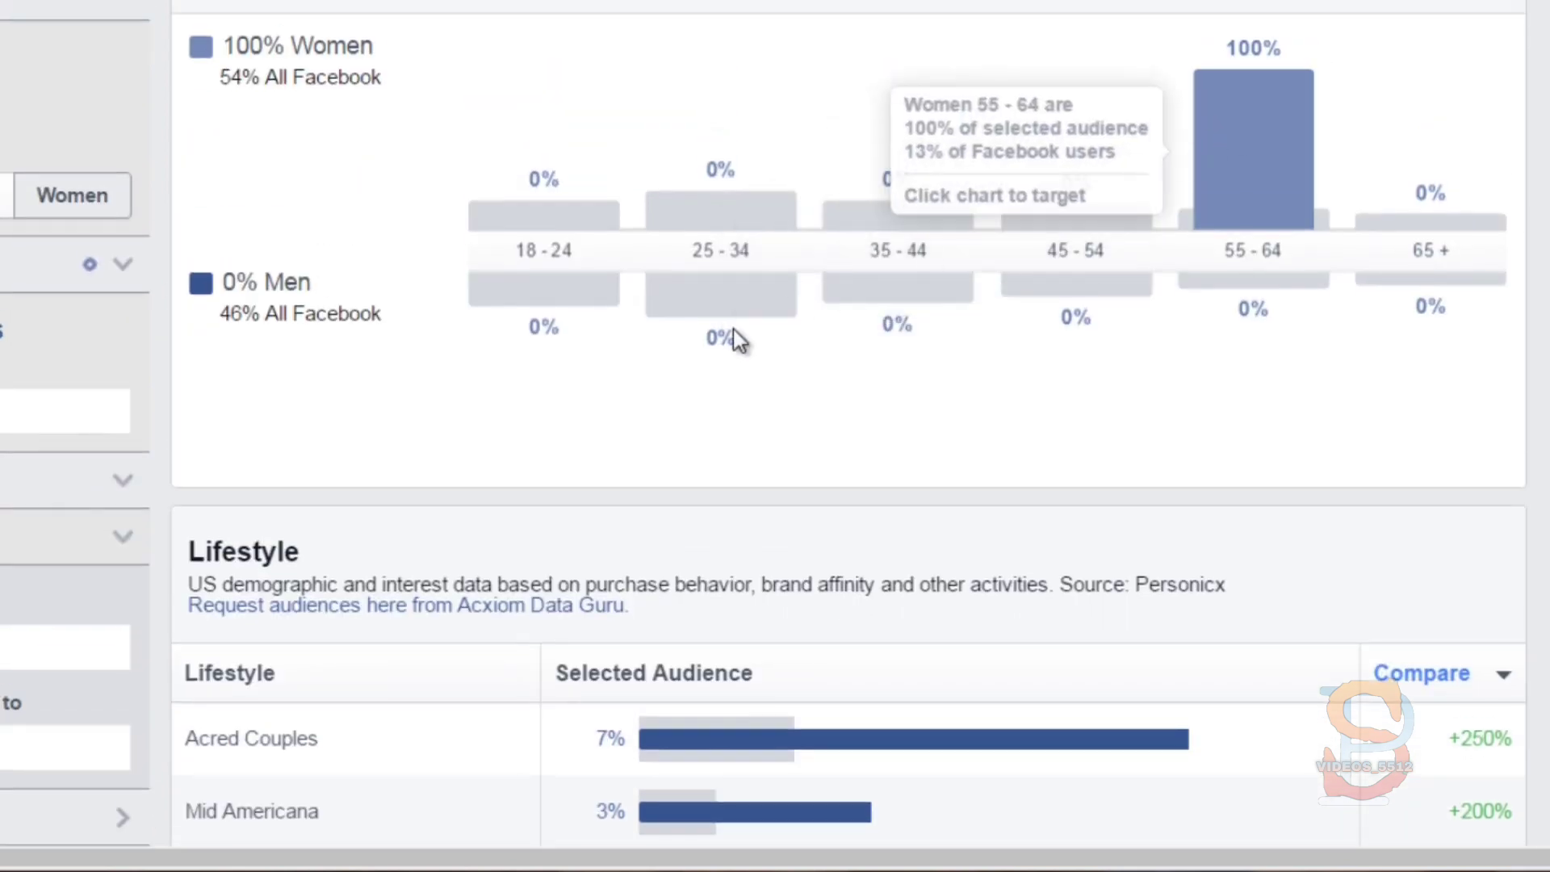
scroll(478, 475, down, 6)
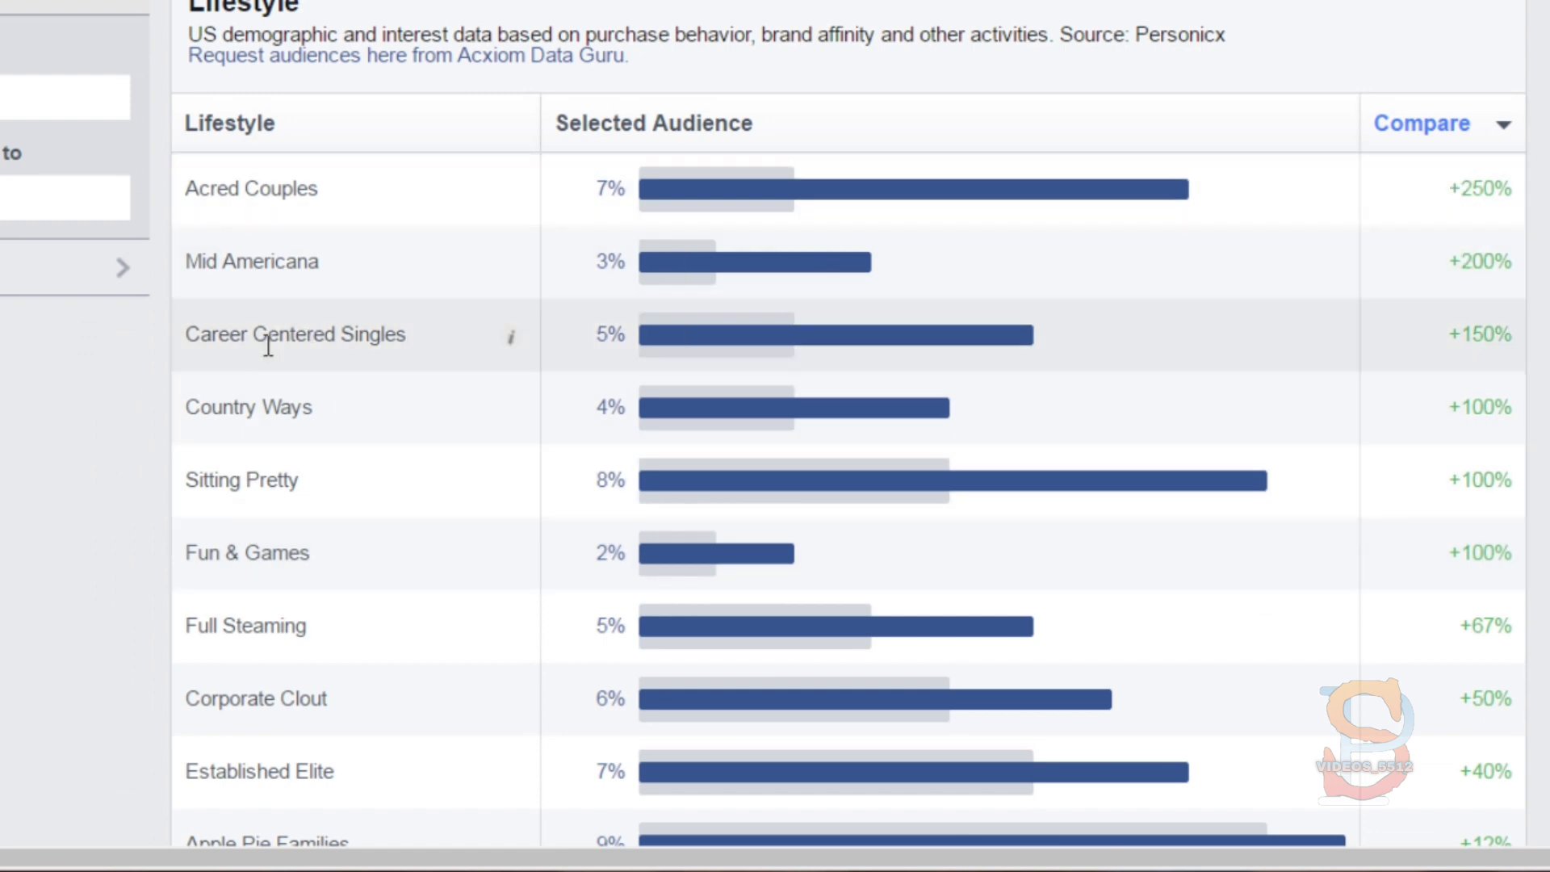
scroll(268, 346, down, 5)
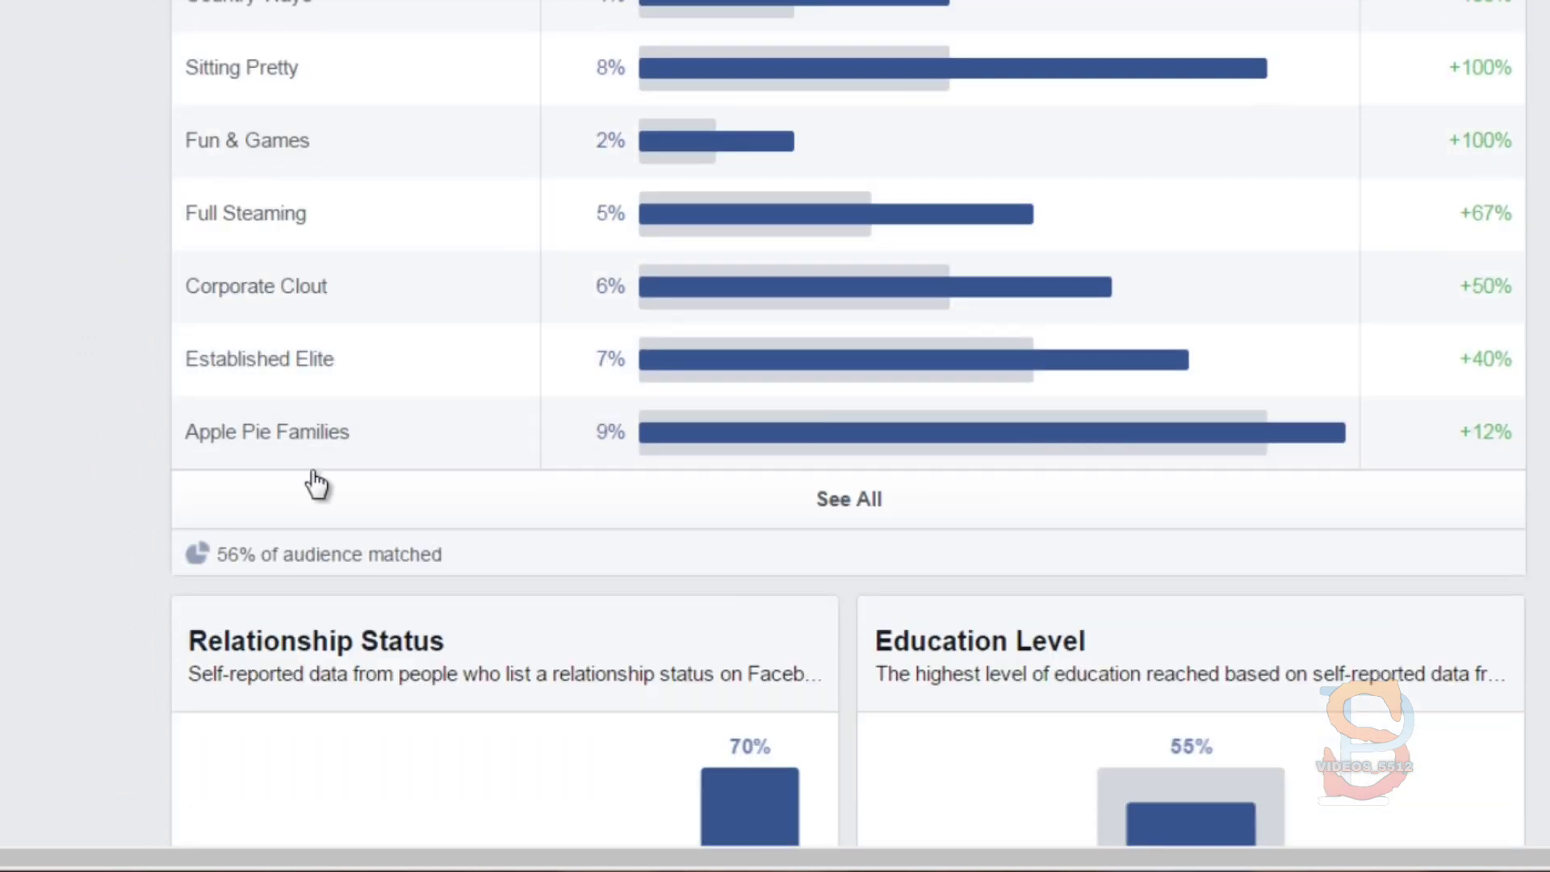
scroll(432, 432, down, 3)
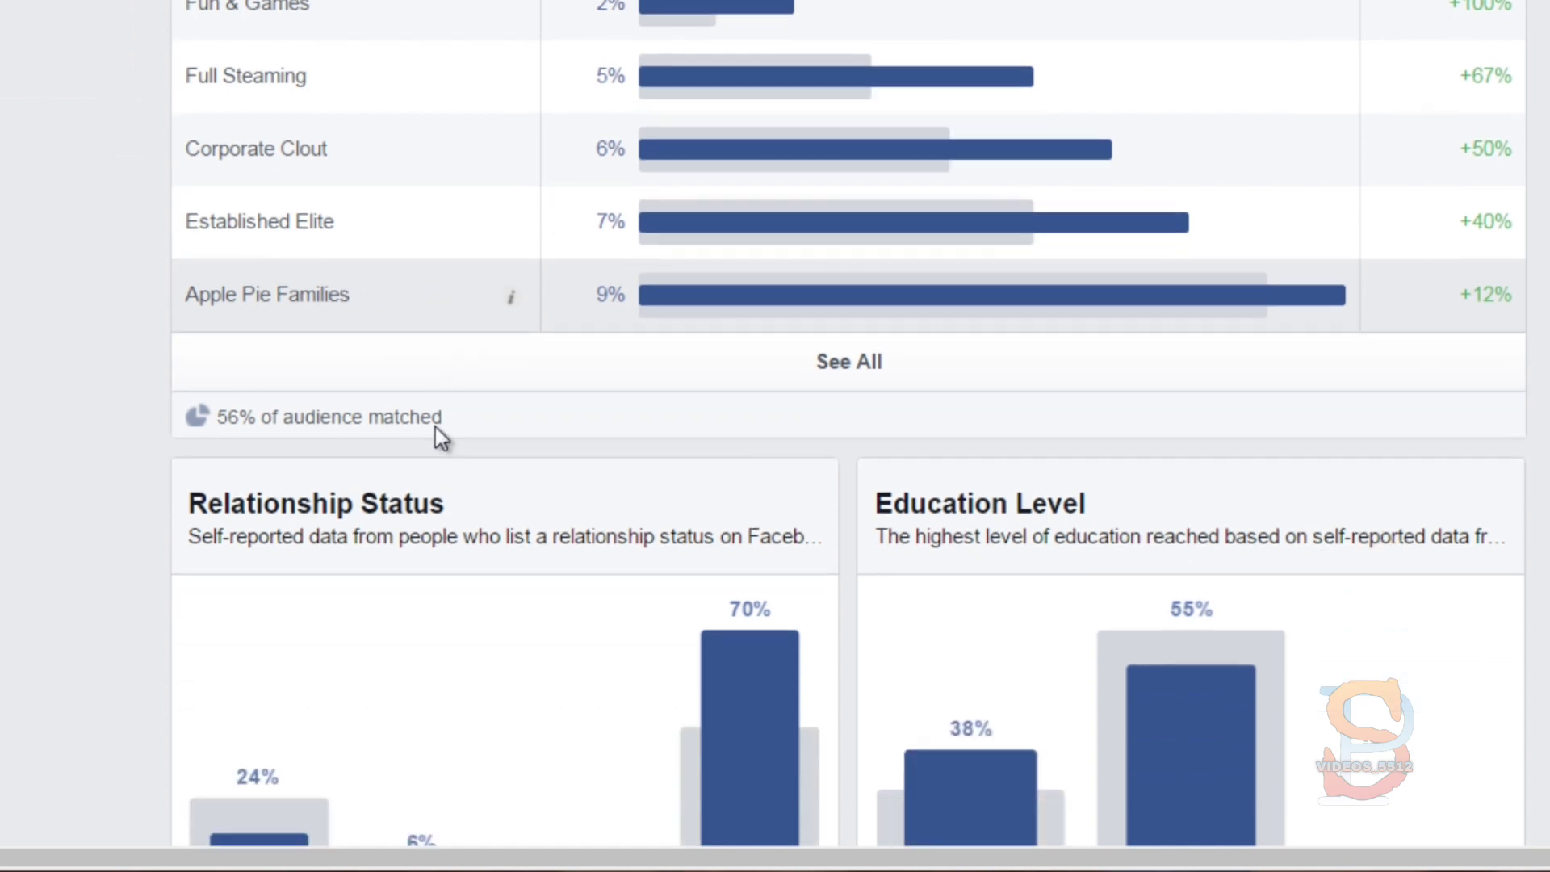
scroll(434, 428, down, 2)
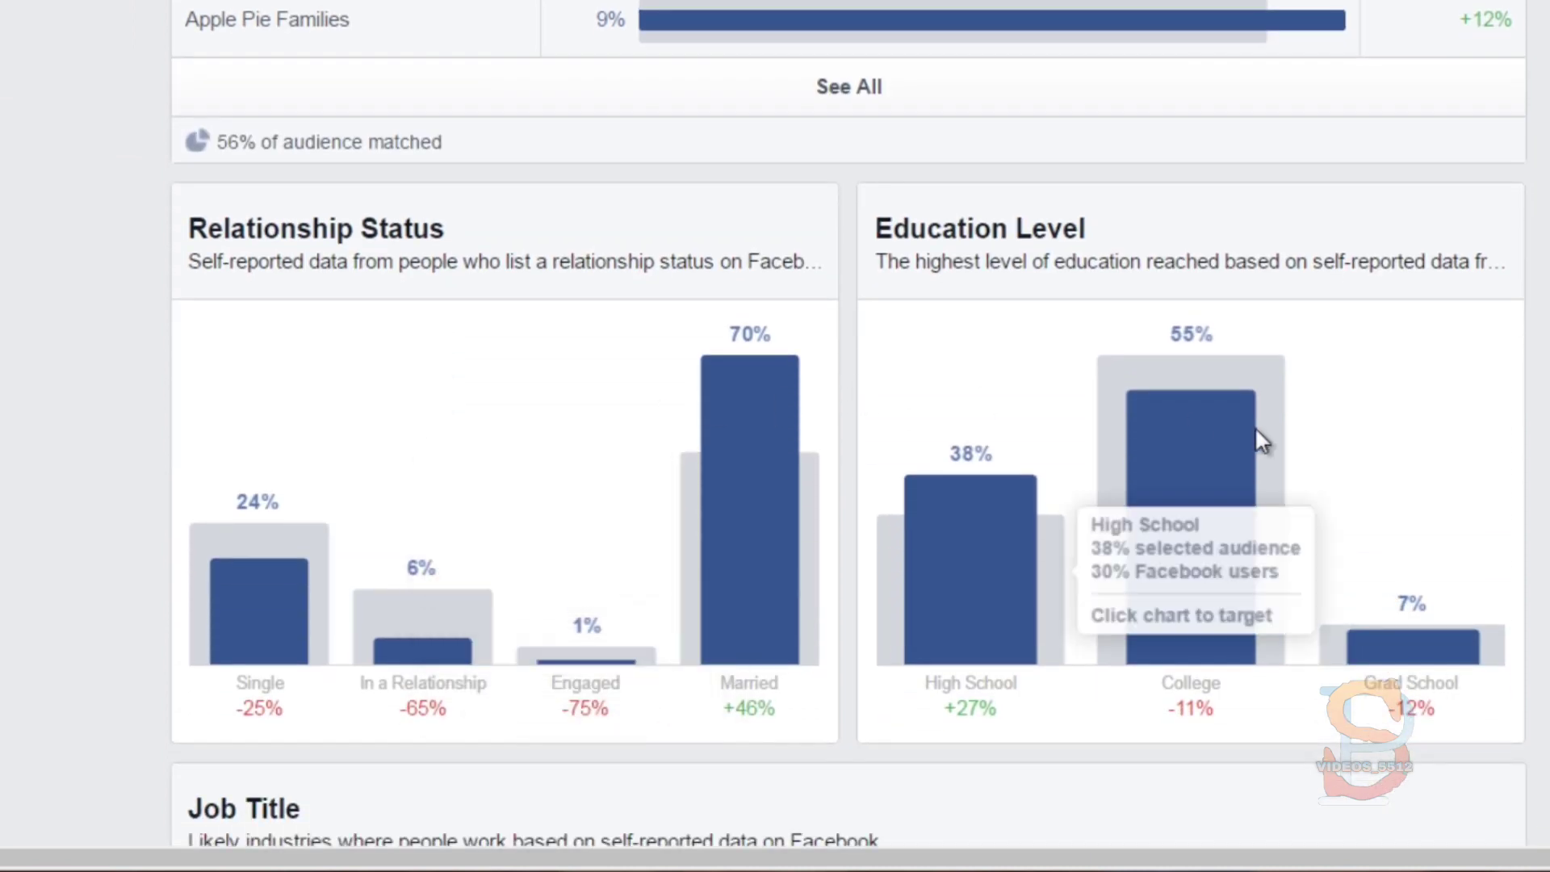
scroll(1254, 429, down, 5)
scroll(928, 668, down, 5)
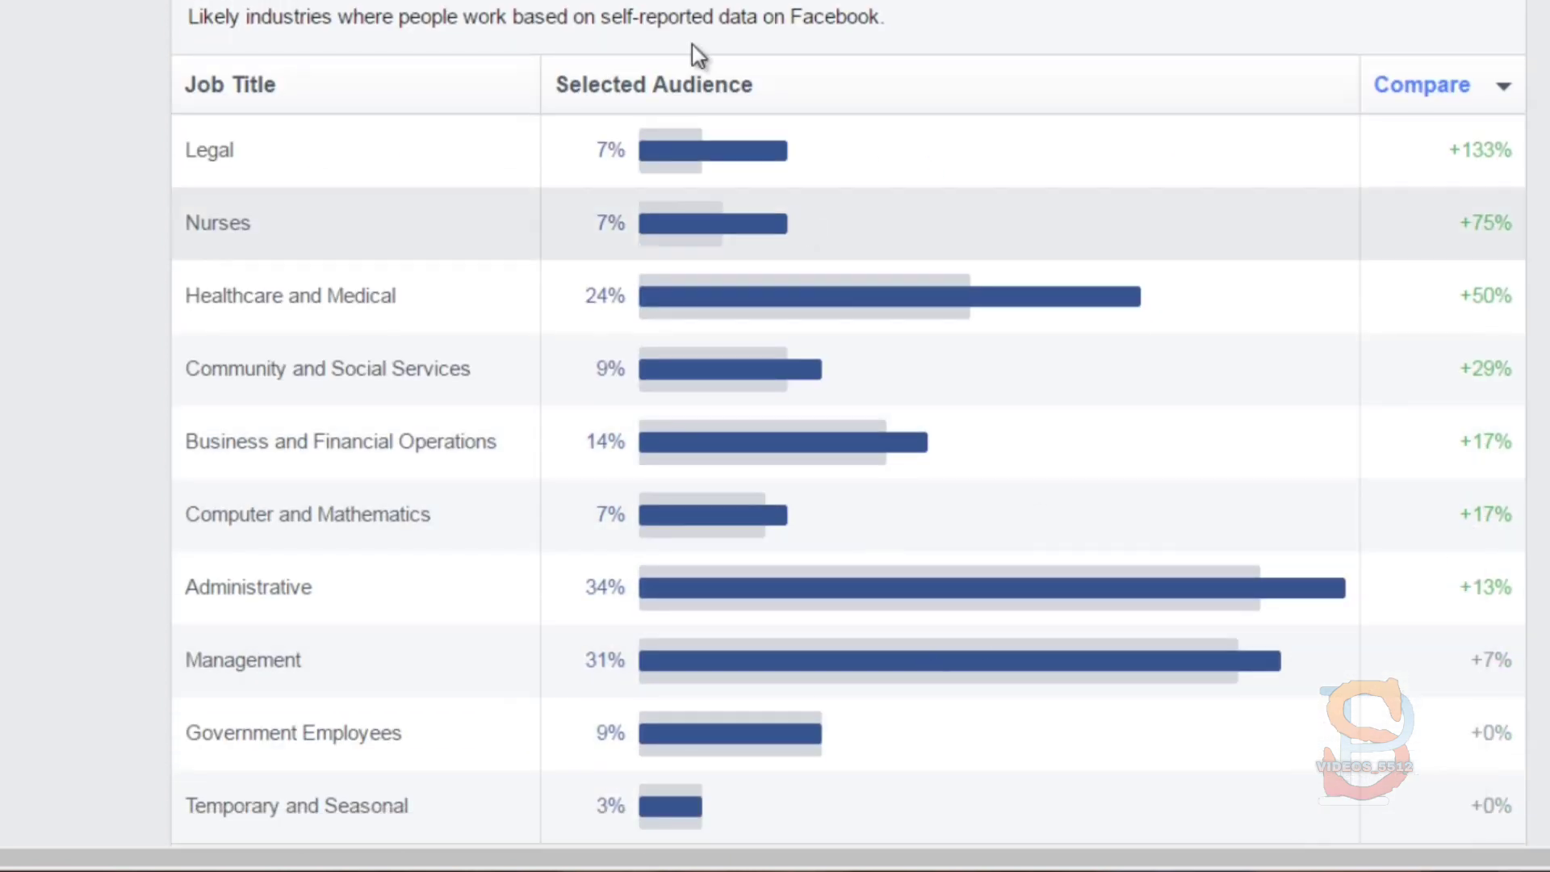
Step: Sort job titles by Selected Audience share, largest first
click(667, 85)
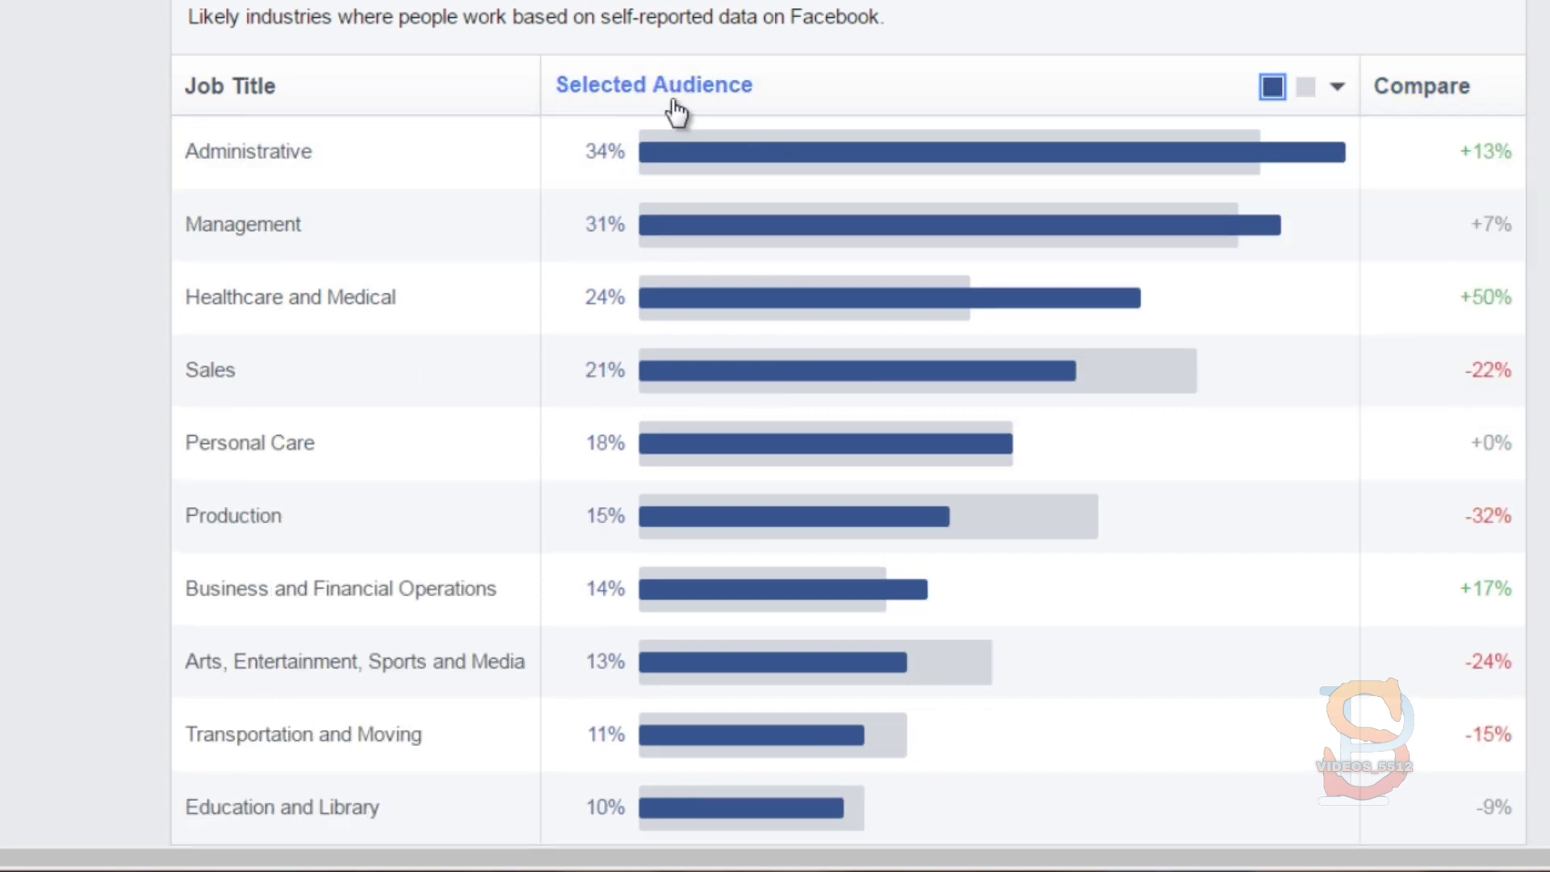
click(670, 96)
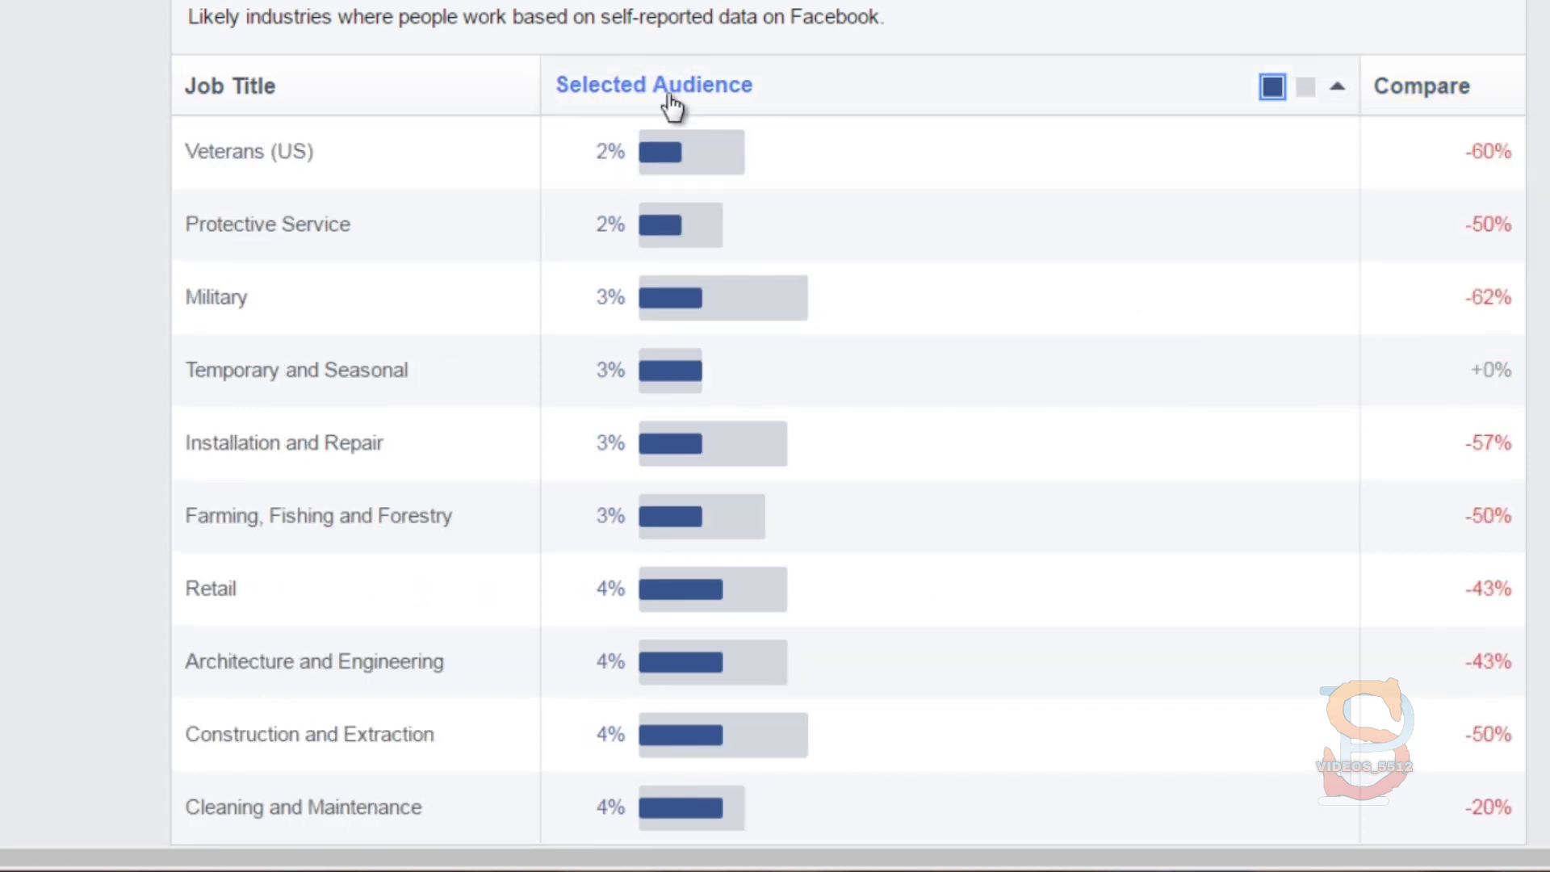
click(675, 100)
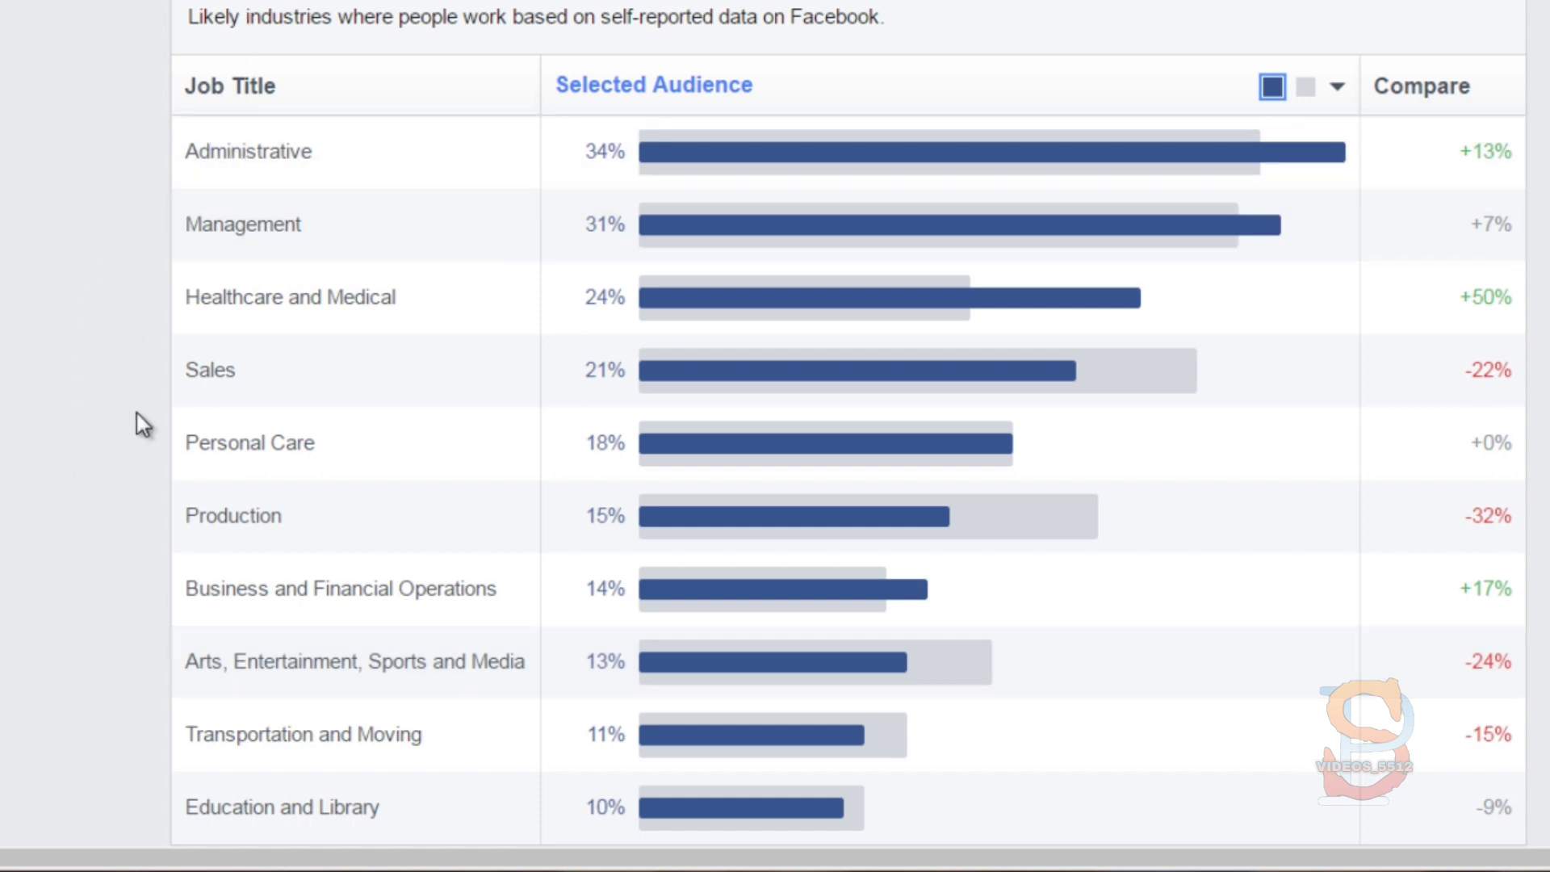
Step: Return to the top of the report and switch to the Page Likes report
scroll(105, 529, down, 3)
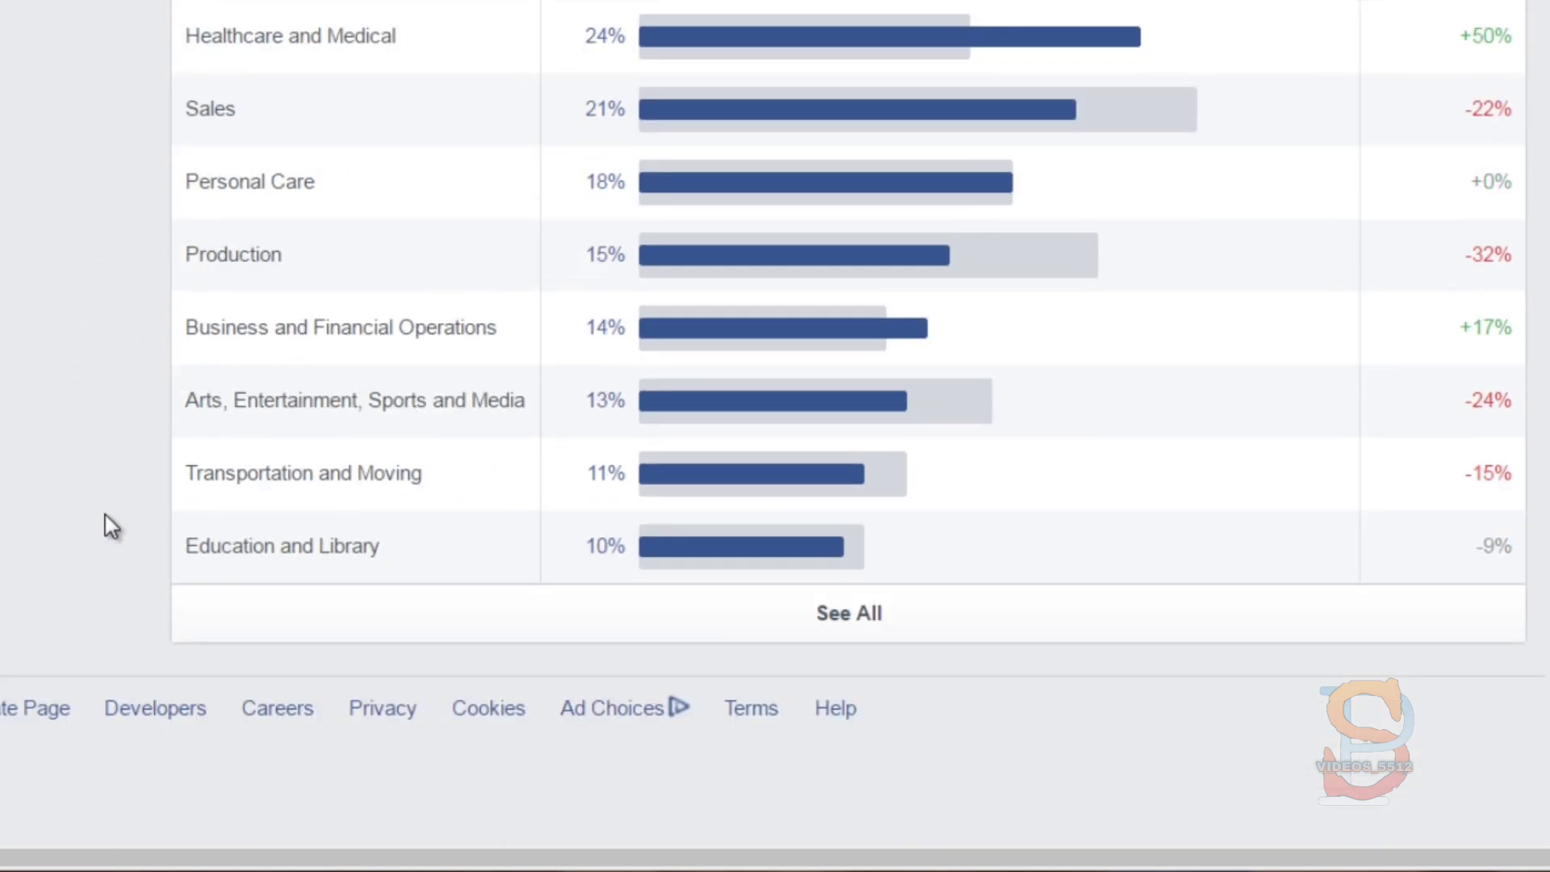
scroll(108, 526, up, 8)
scroll(108, 522, up, 10)
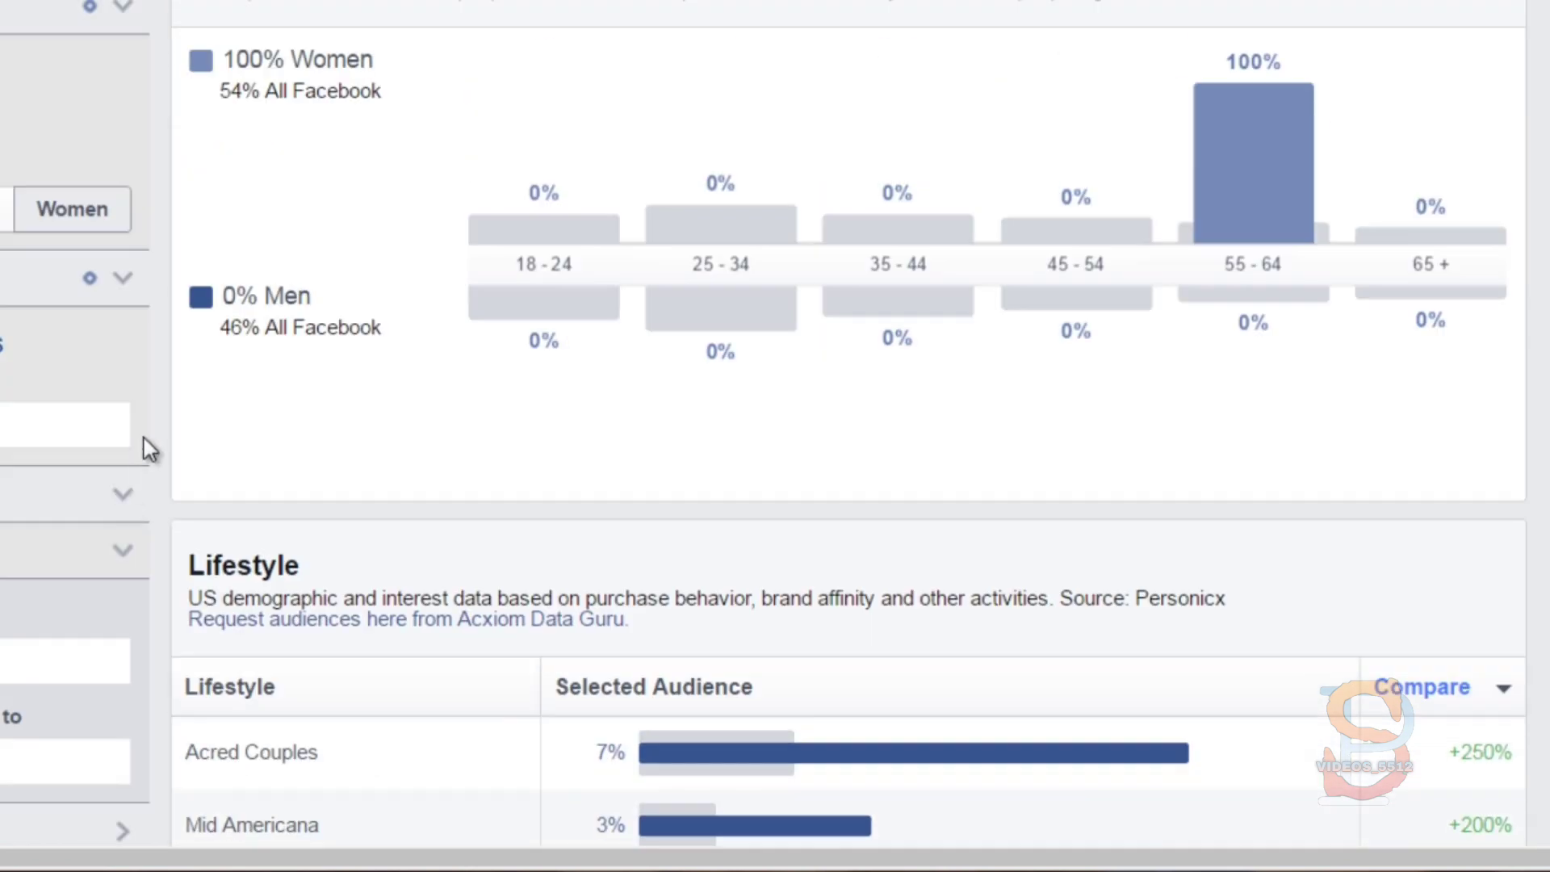
scroll(153, 440, up, 1)
scroll(160, 430, up, 3)
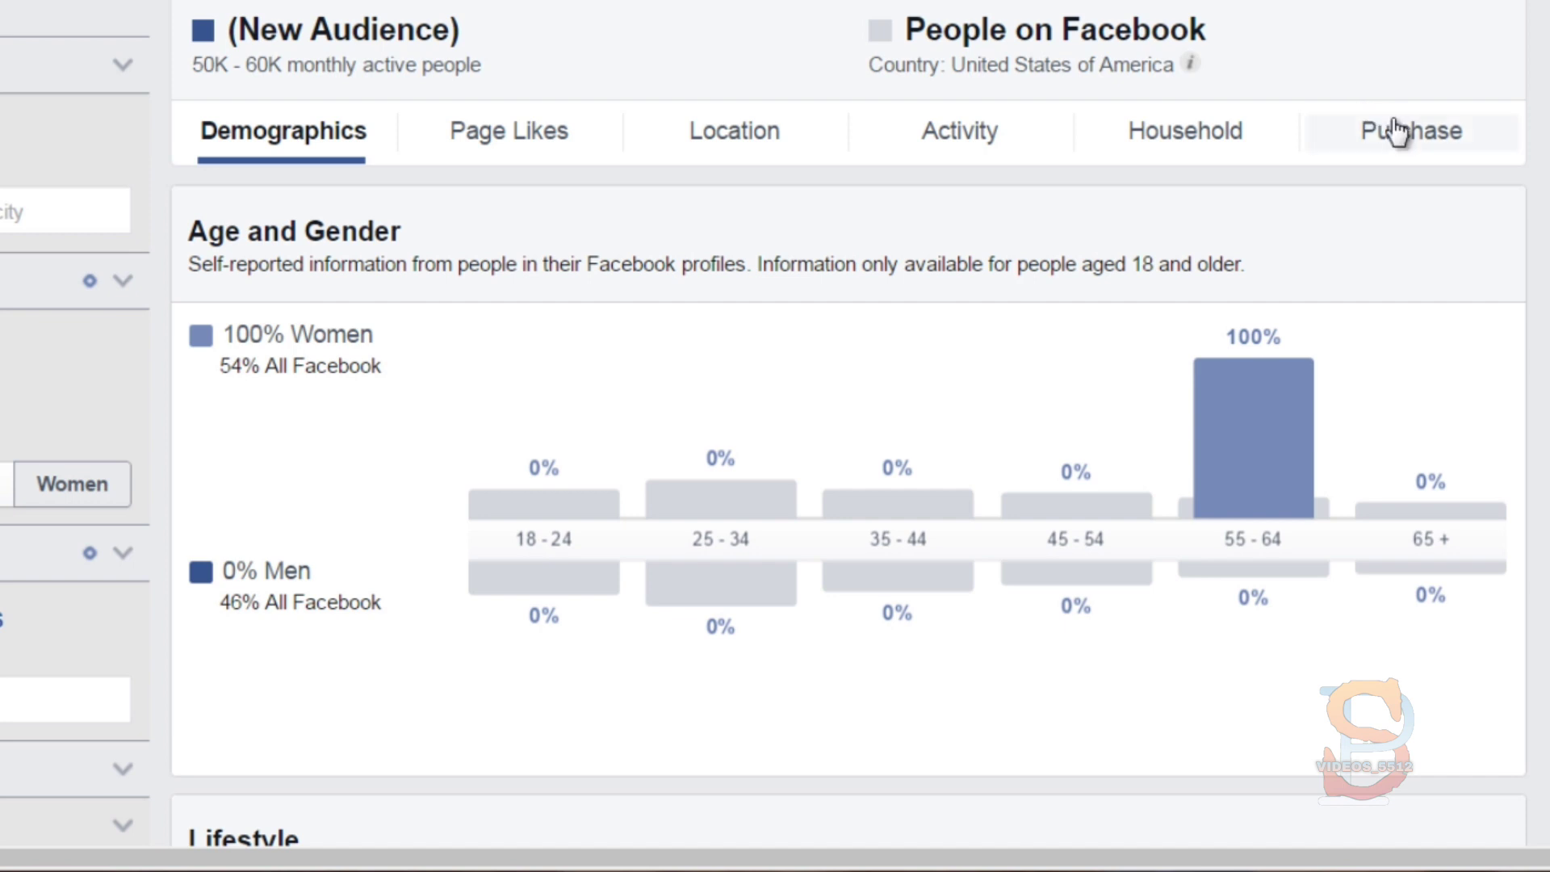
click(540, 154)
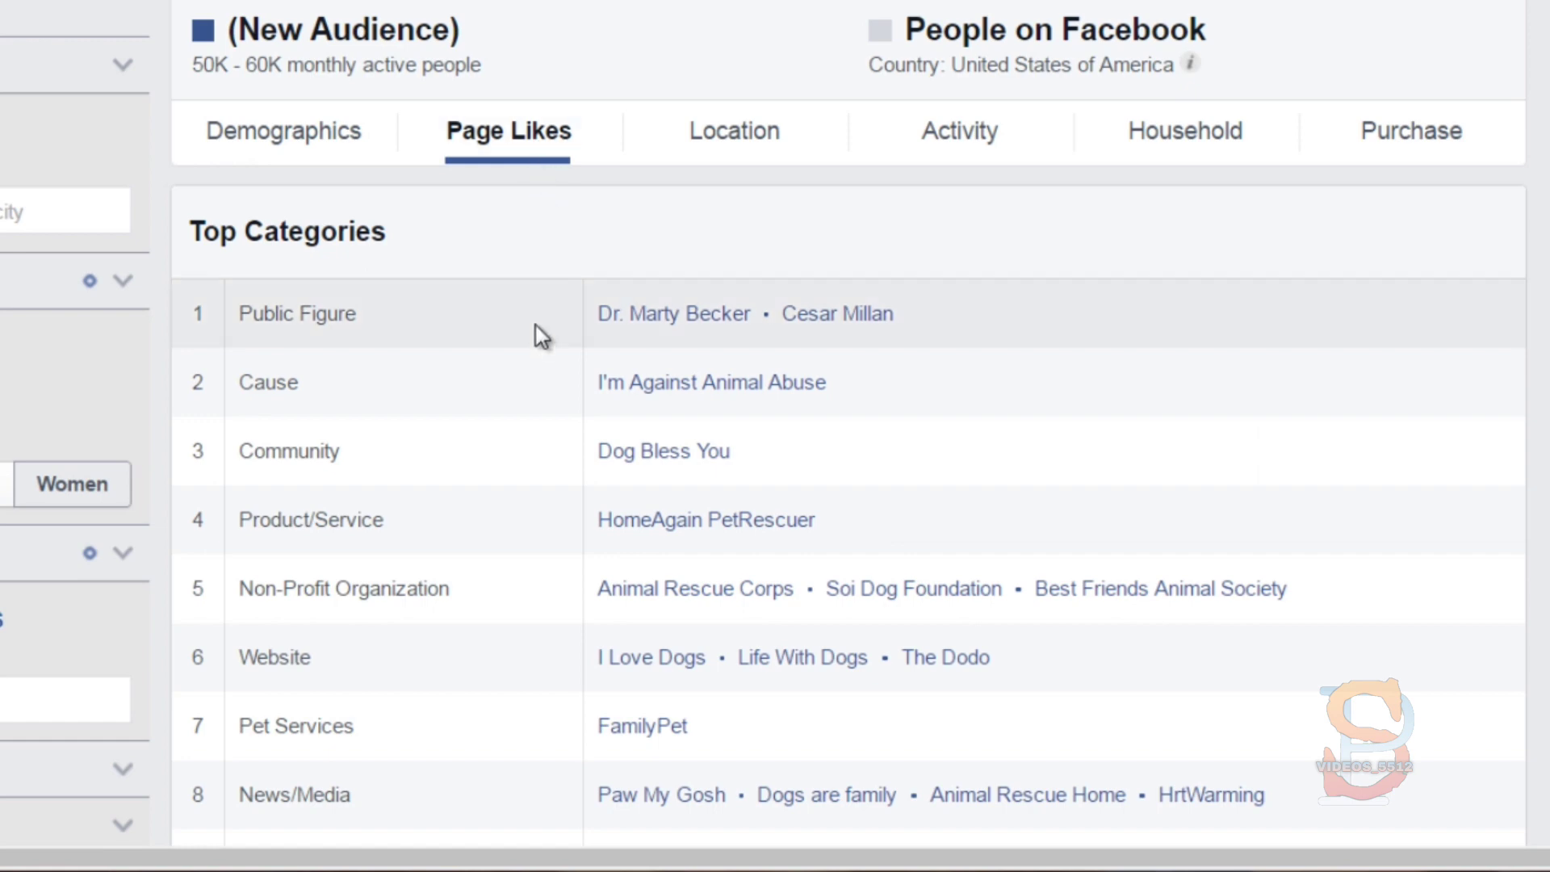
Step: Scan the Top Categories table and bring up link options for the second Public Figure page
scroll(537, 339, down, 2)
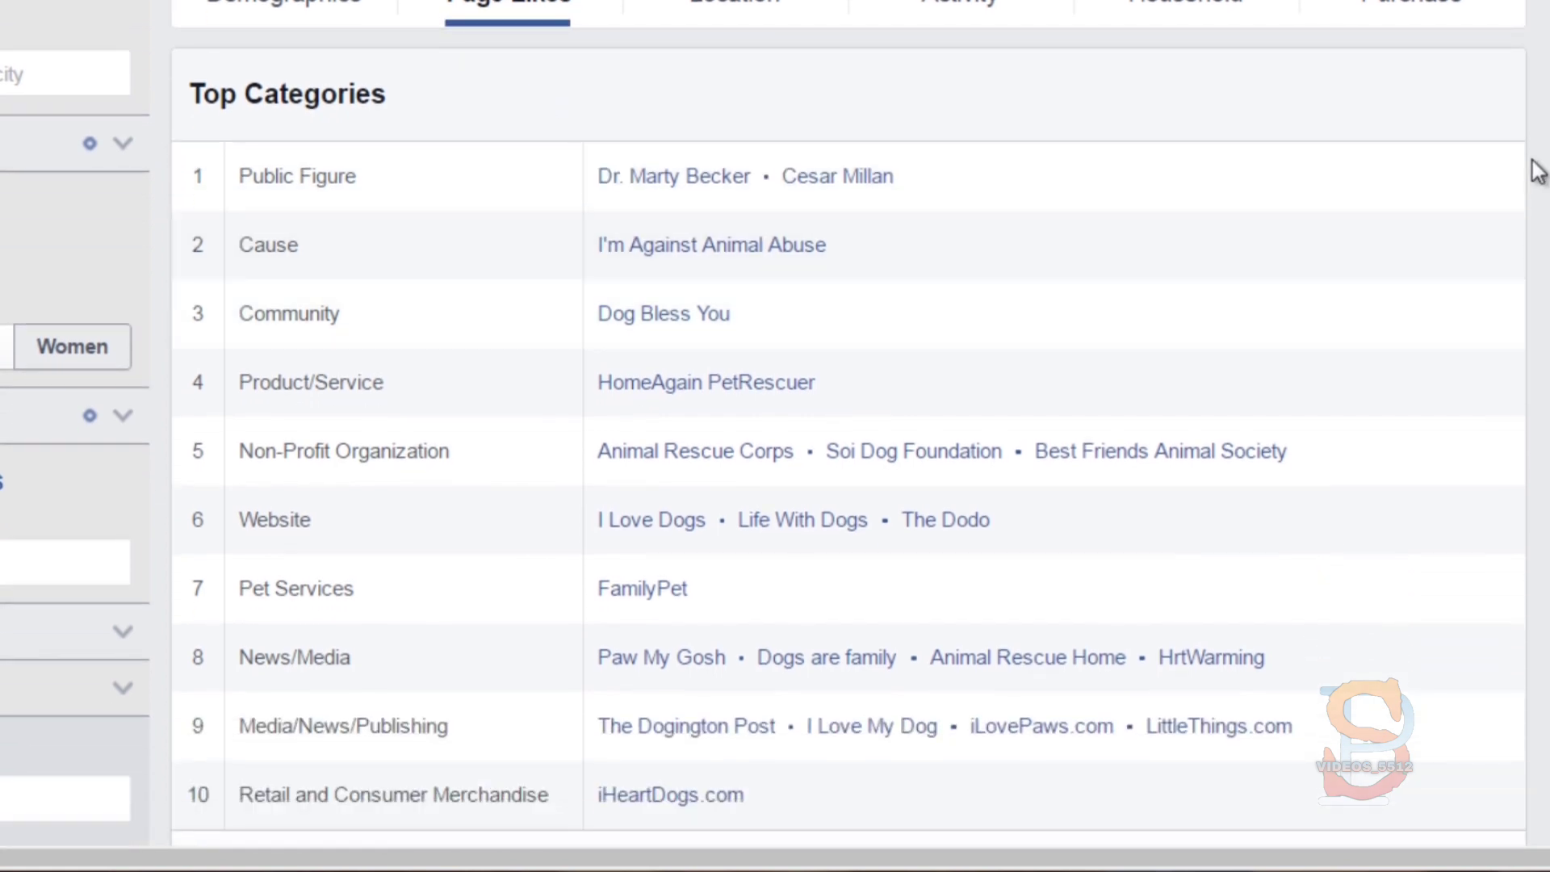
scroll(848, 424, down, 2)
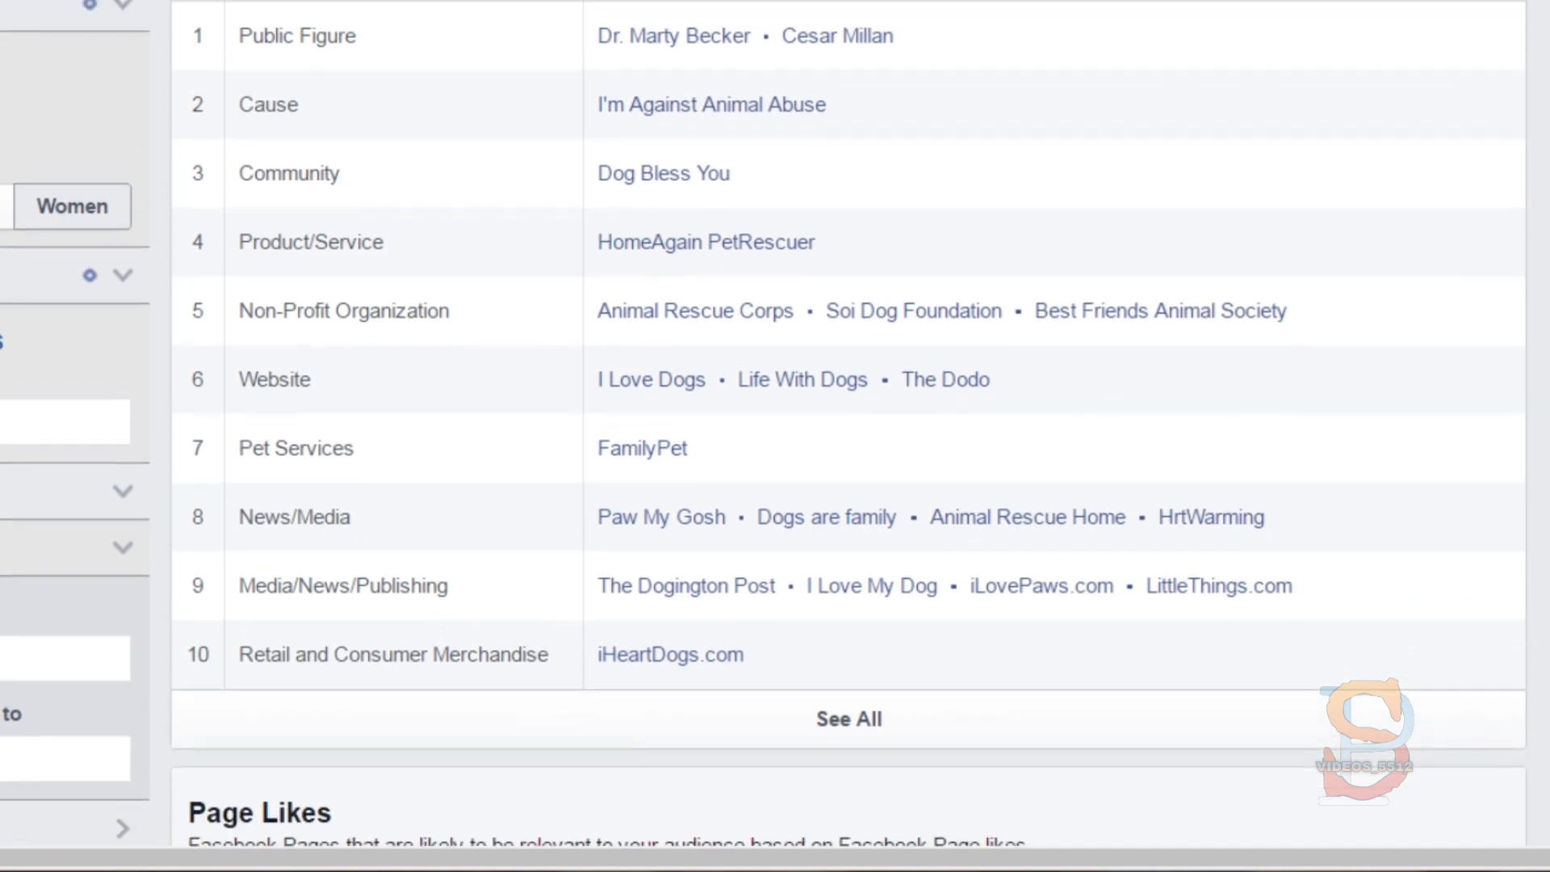
scroll(848, 424, up, 1)
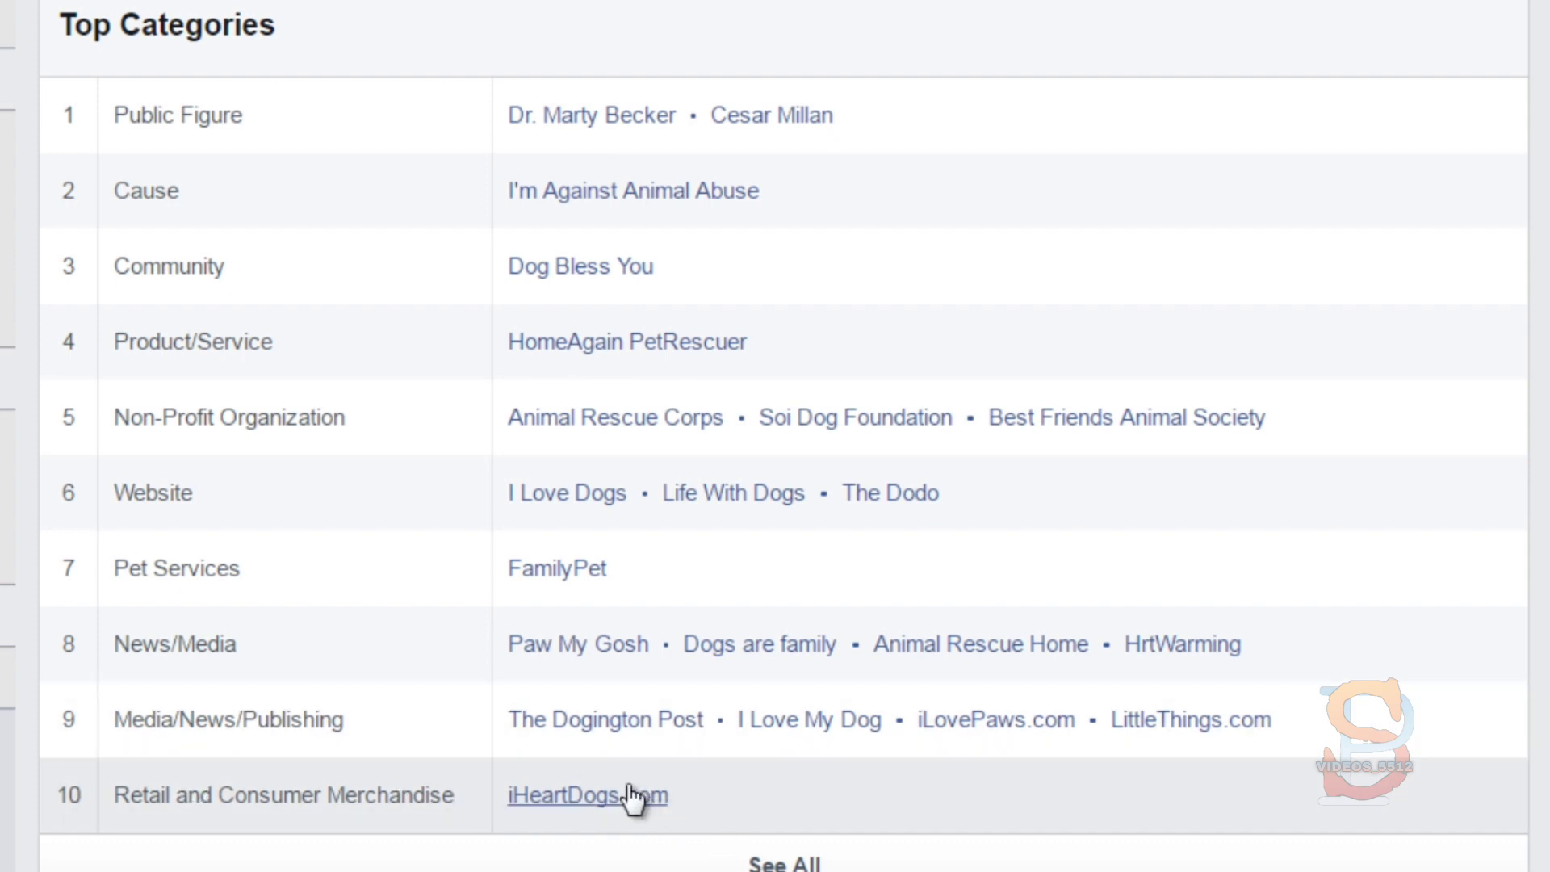
right_click(793, 118)
Step: Open the Public Figure page in a new tab and read its bee-sting post (9K reactions, 838 shares)
click(832, 142)
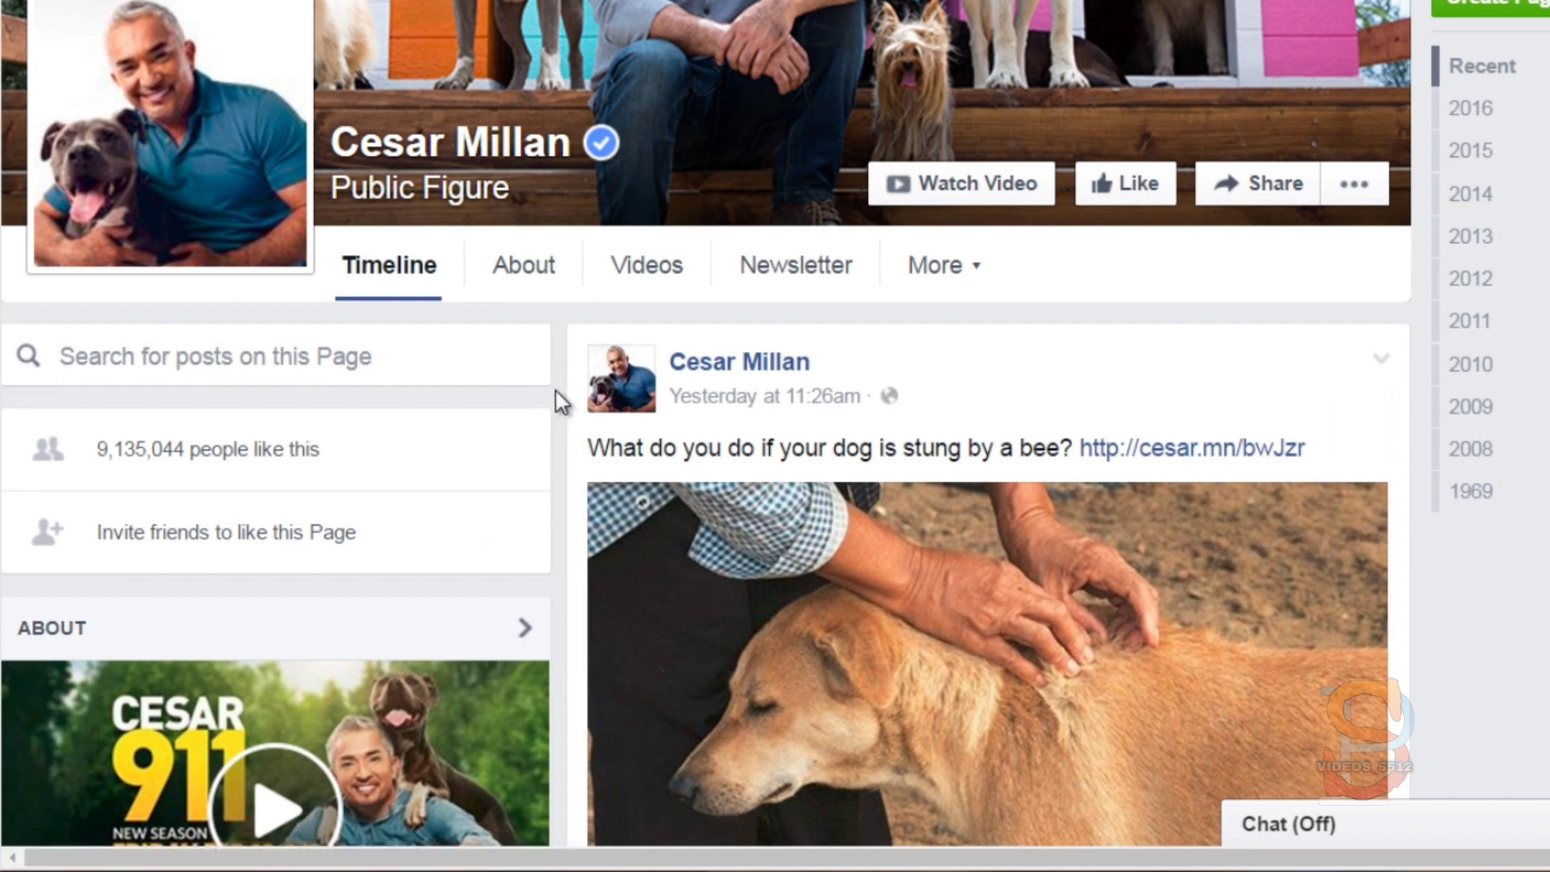
scroll(555, 388, down, 2)
scroll(557, 385, up, 2)
scroll(557, 386, up, 2)
scroll(559, 388, down, 1)
scroll(562, 393, down, 3)
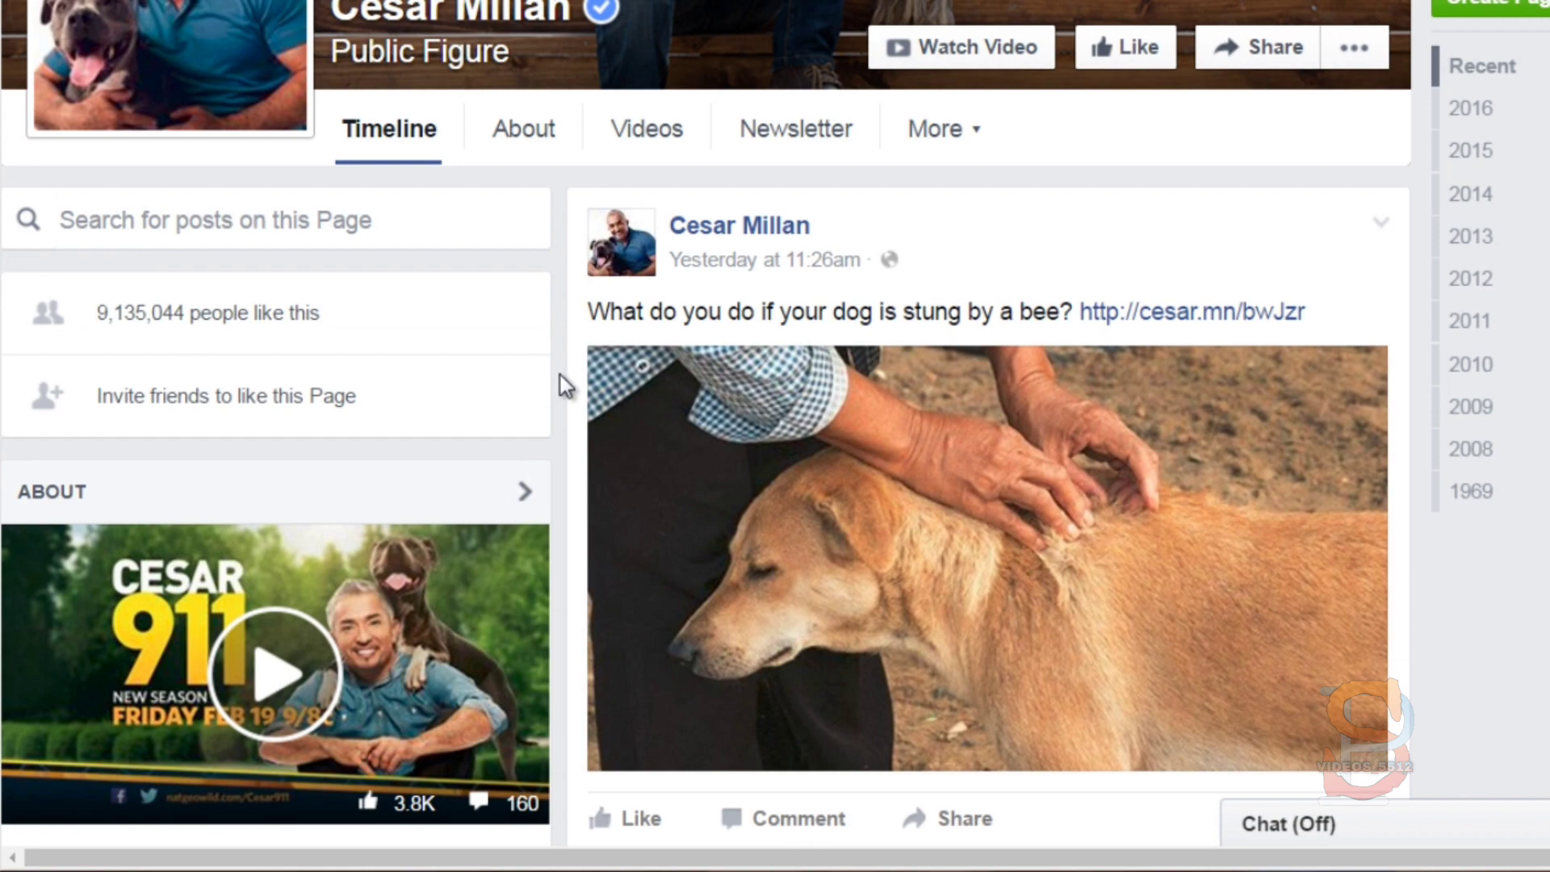
scroll(560, 375, down, 4)
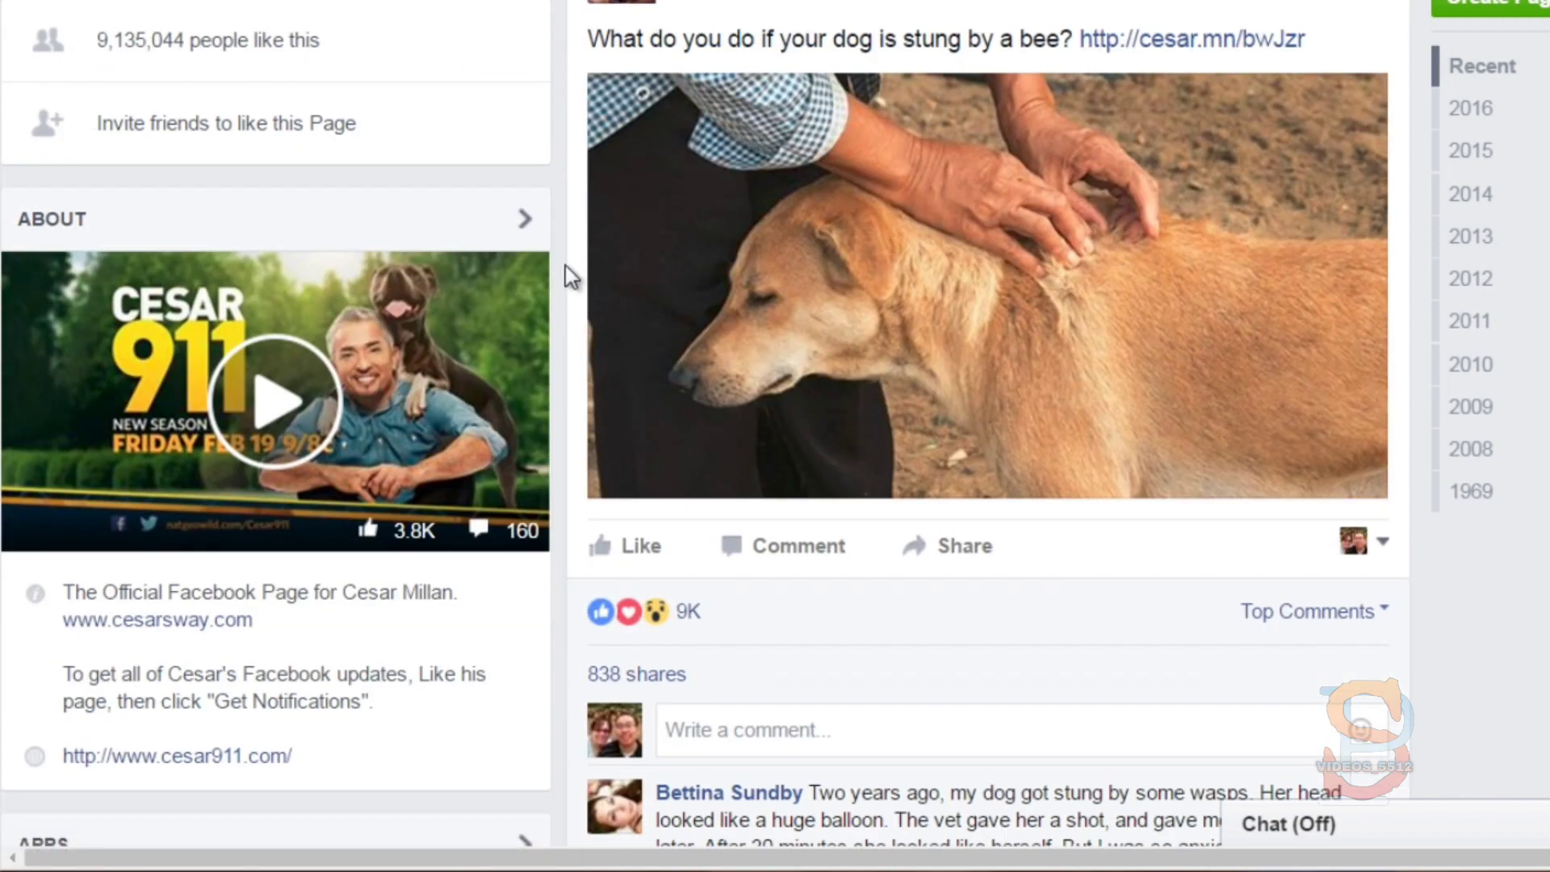
scroll(572, 277, down, 4)
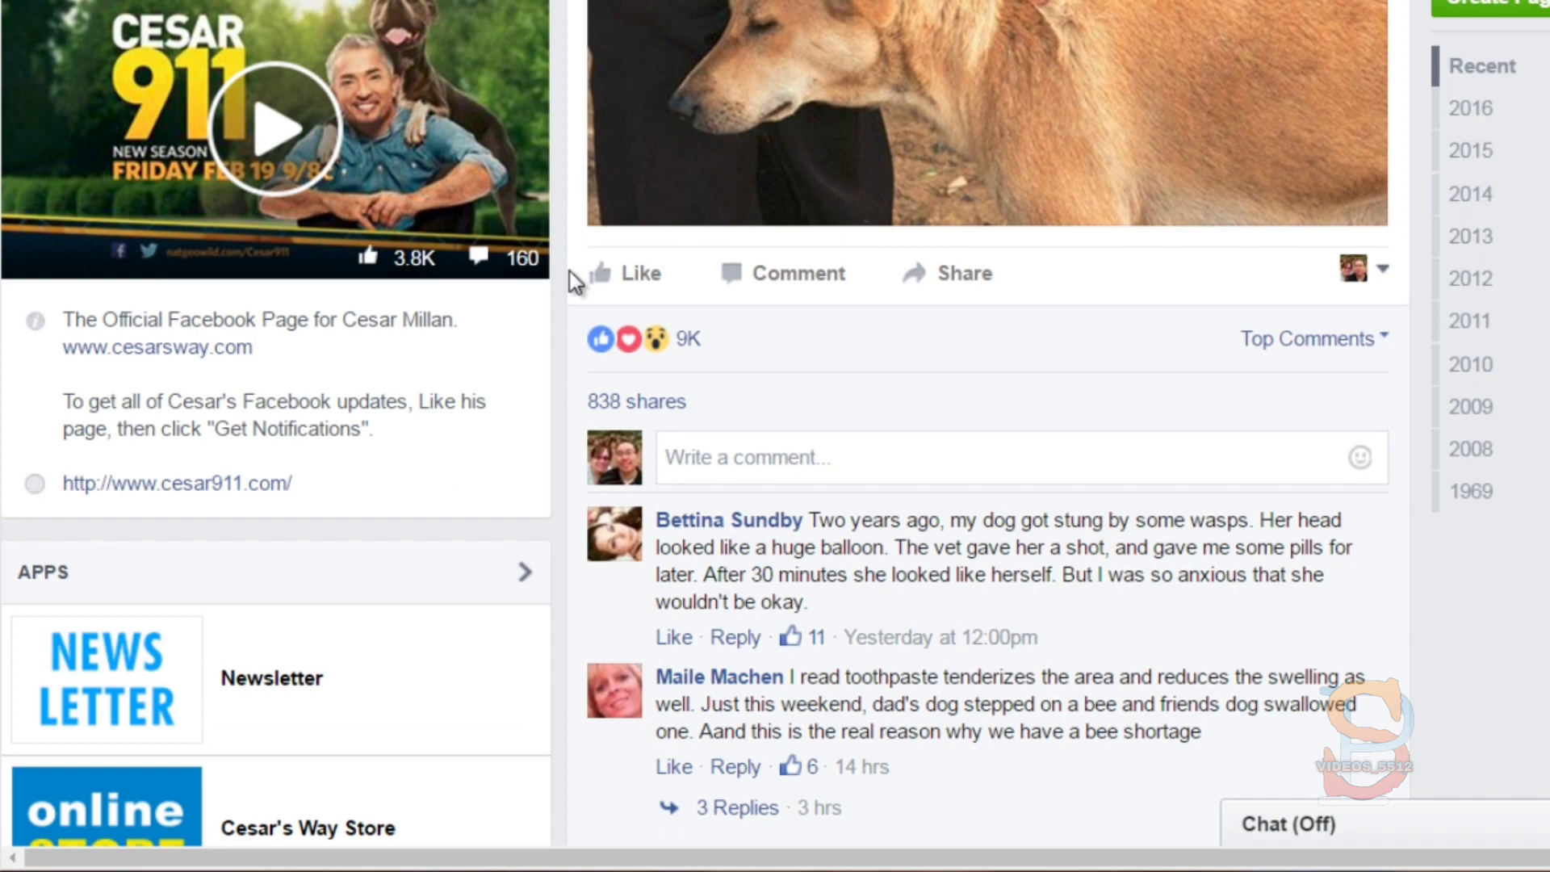
scroll(575, 279, up, 6)
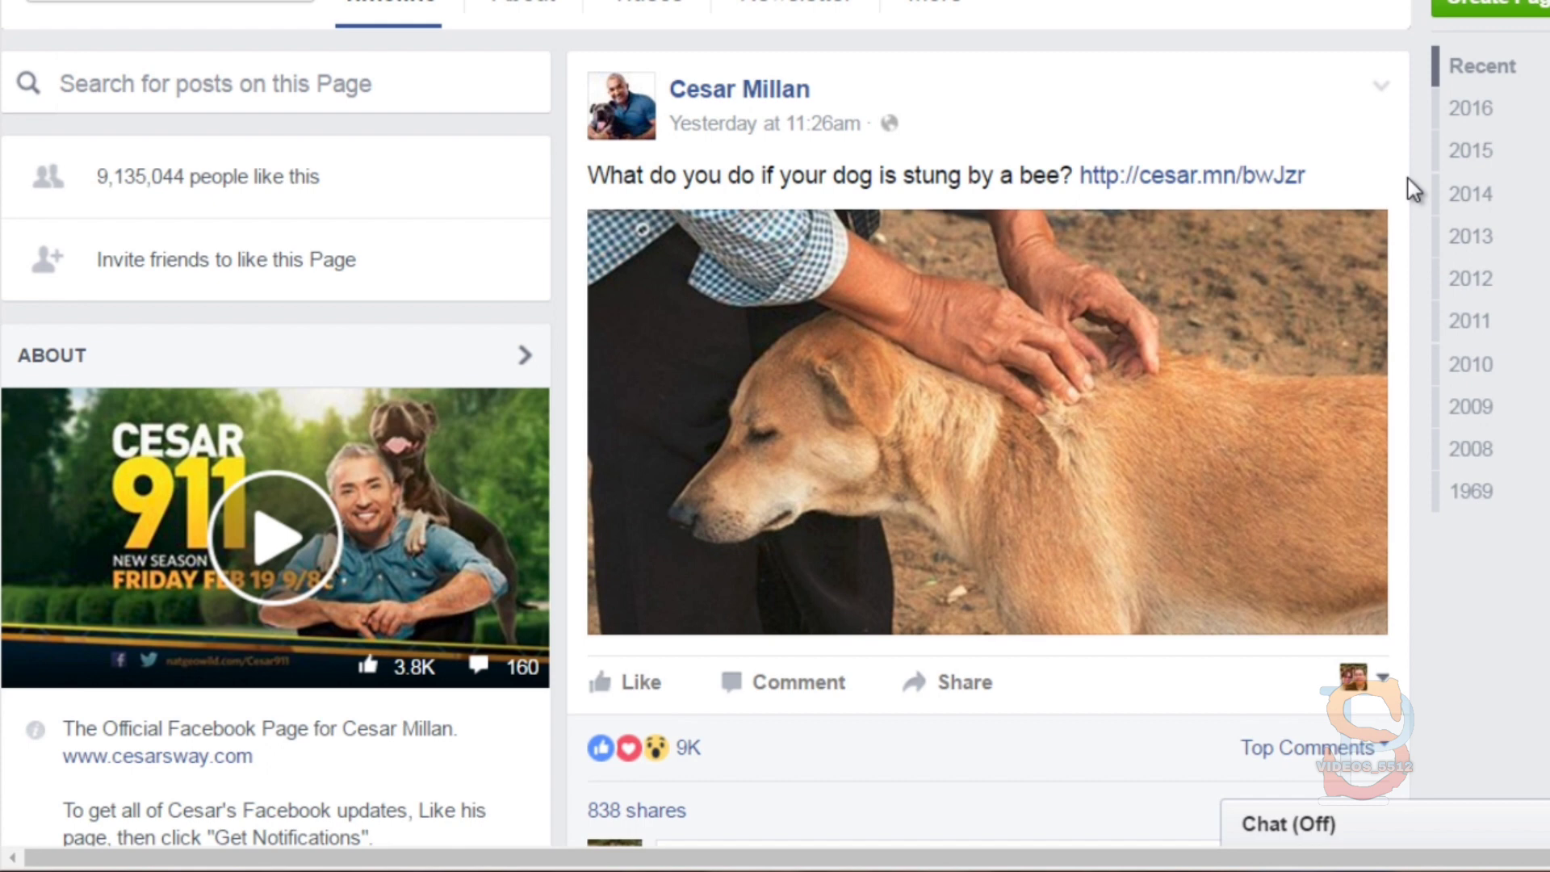
Step: Scroll past the Smiley Face post to the April 18 training-leads video and Liked By This Page list
scroll(1408, 179, down, 2)
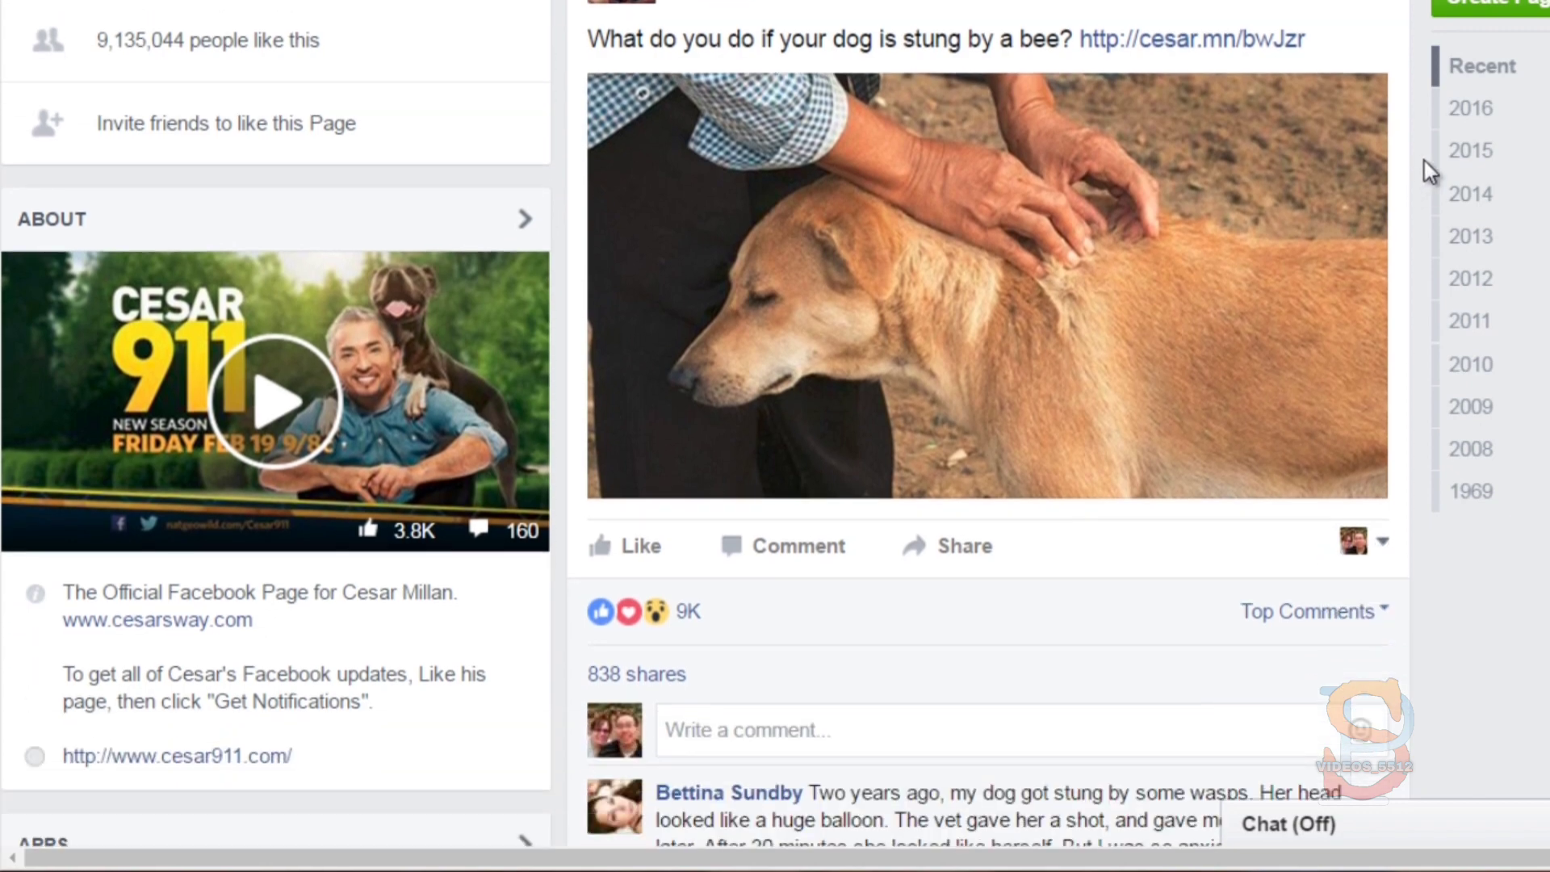
scroll(1424, 161, down, 3)
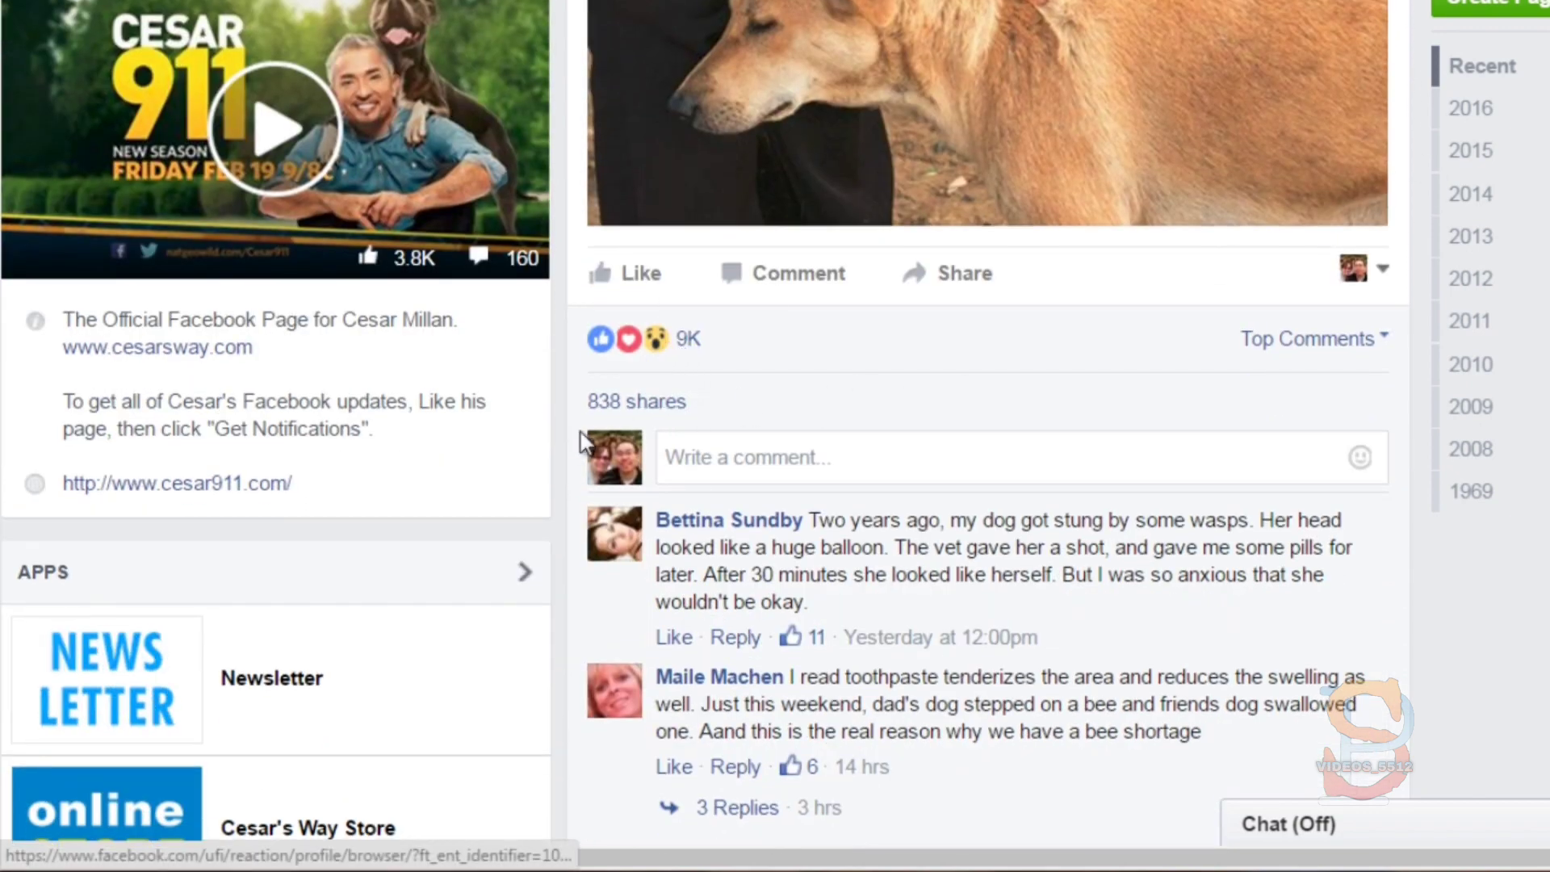
scroll(557, 470, down, 5)
scroll(561, 473, up, 7)
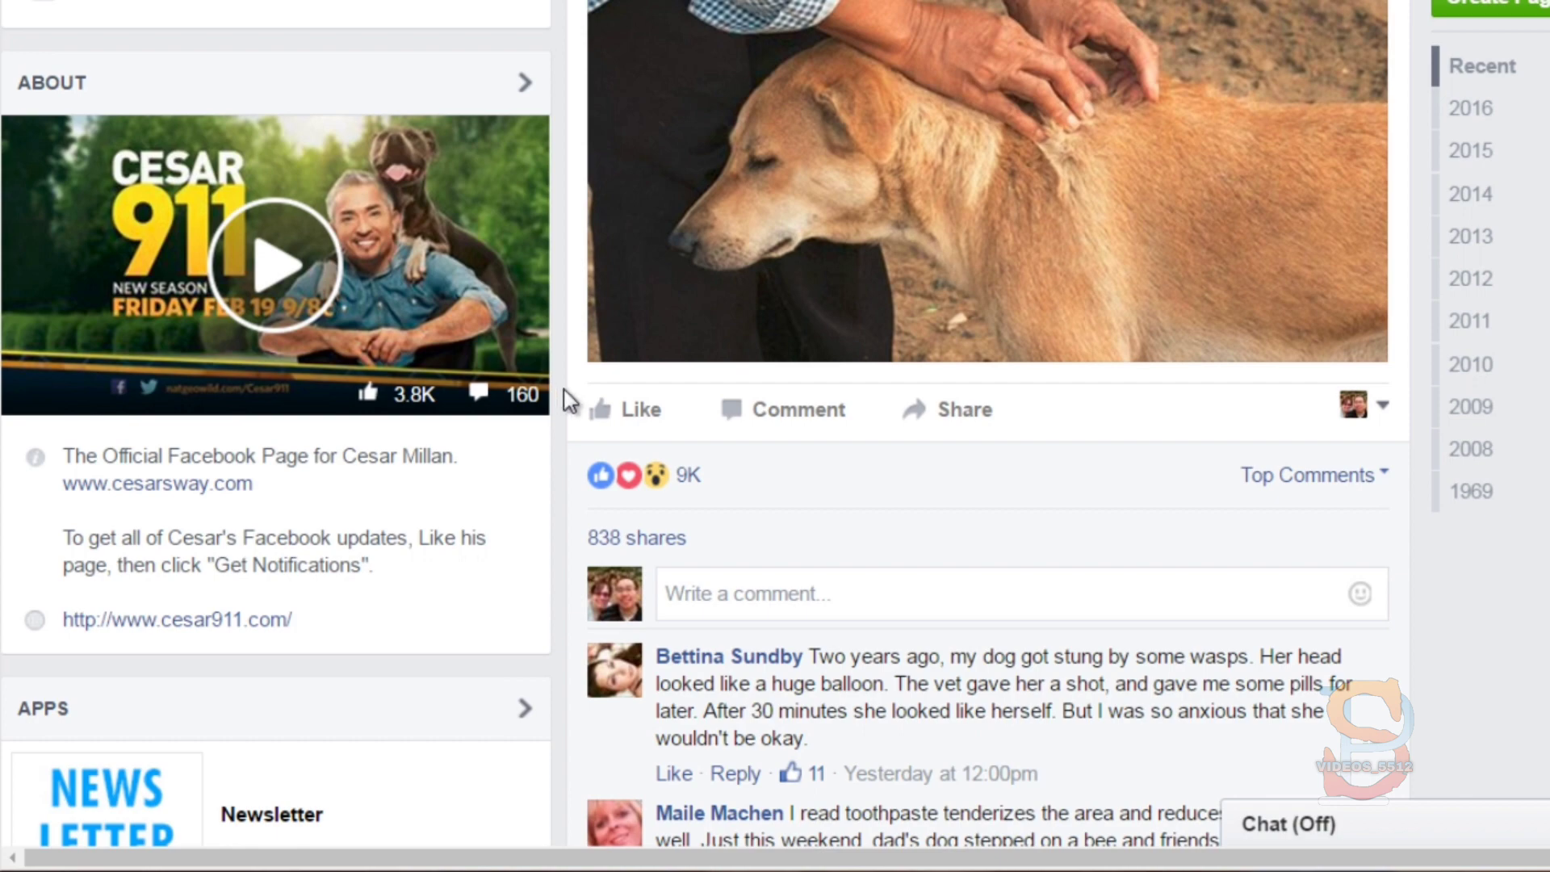
scroll(564, 390, down, 8)
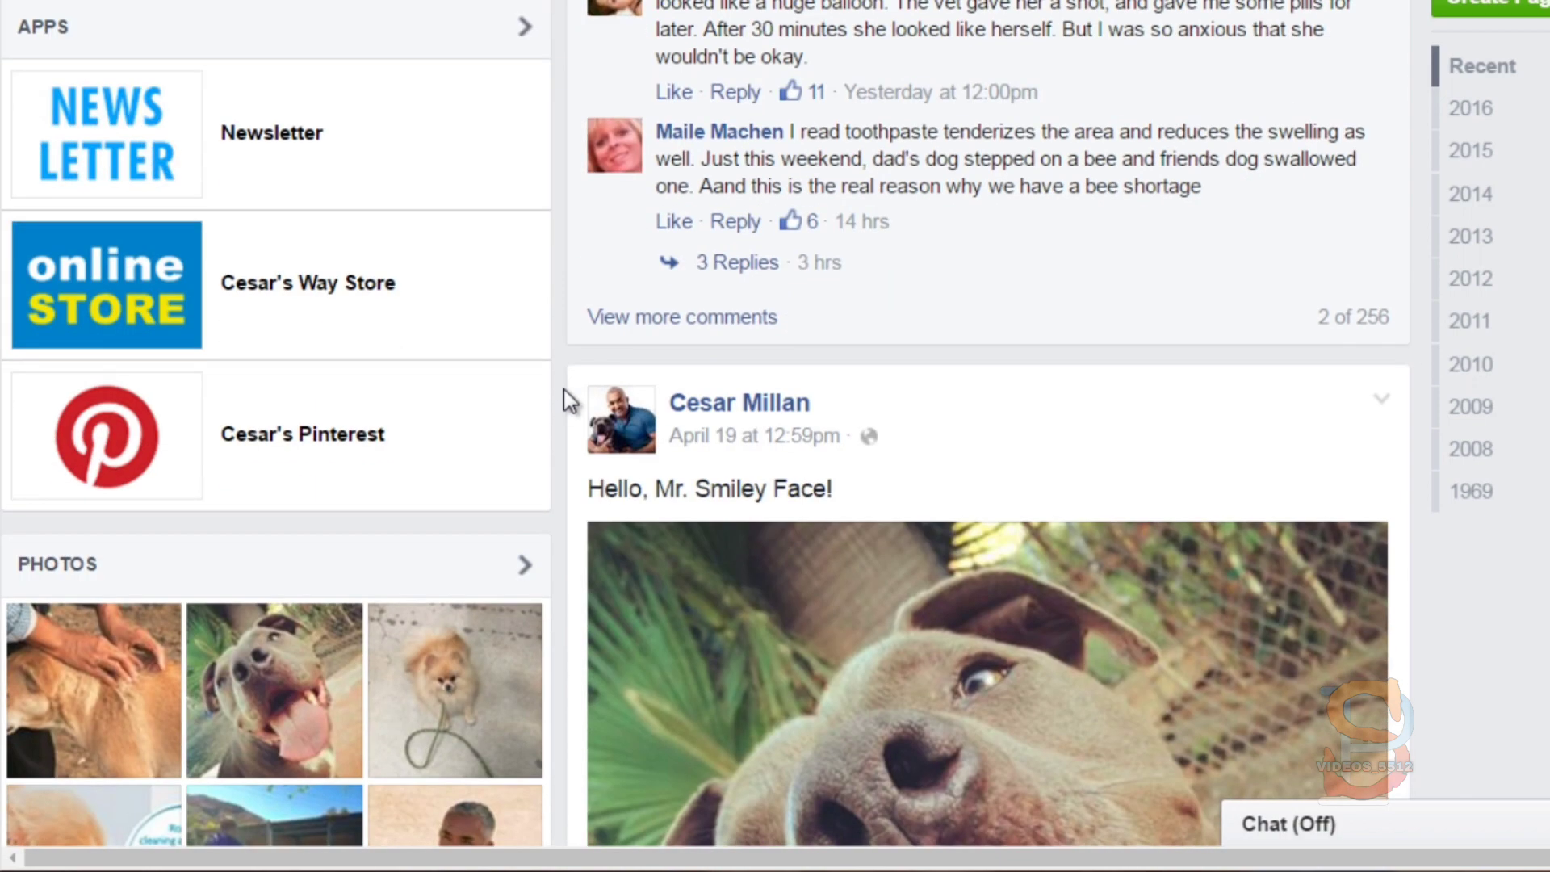
scroll(563, 389, down, 5)
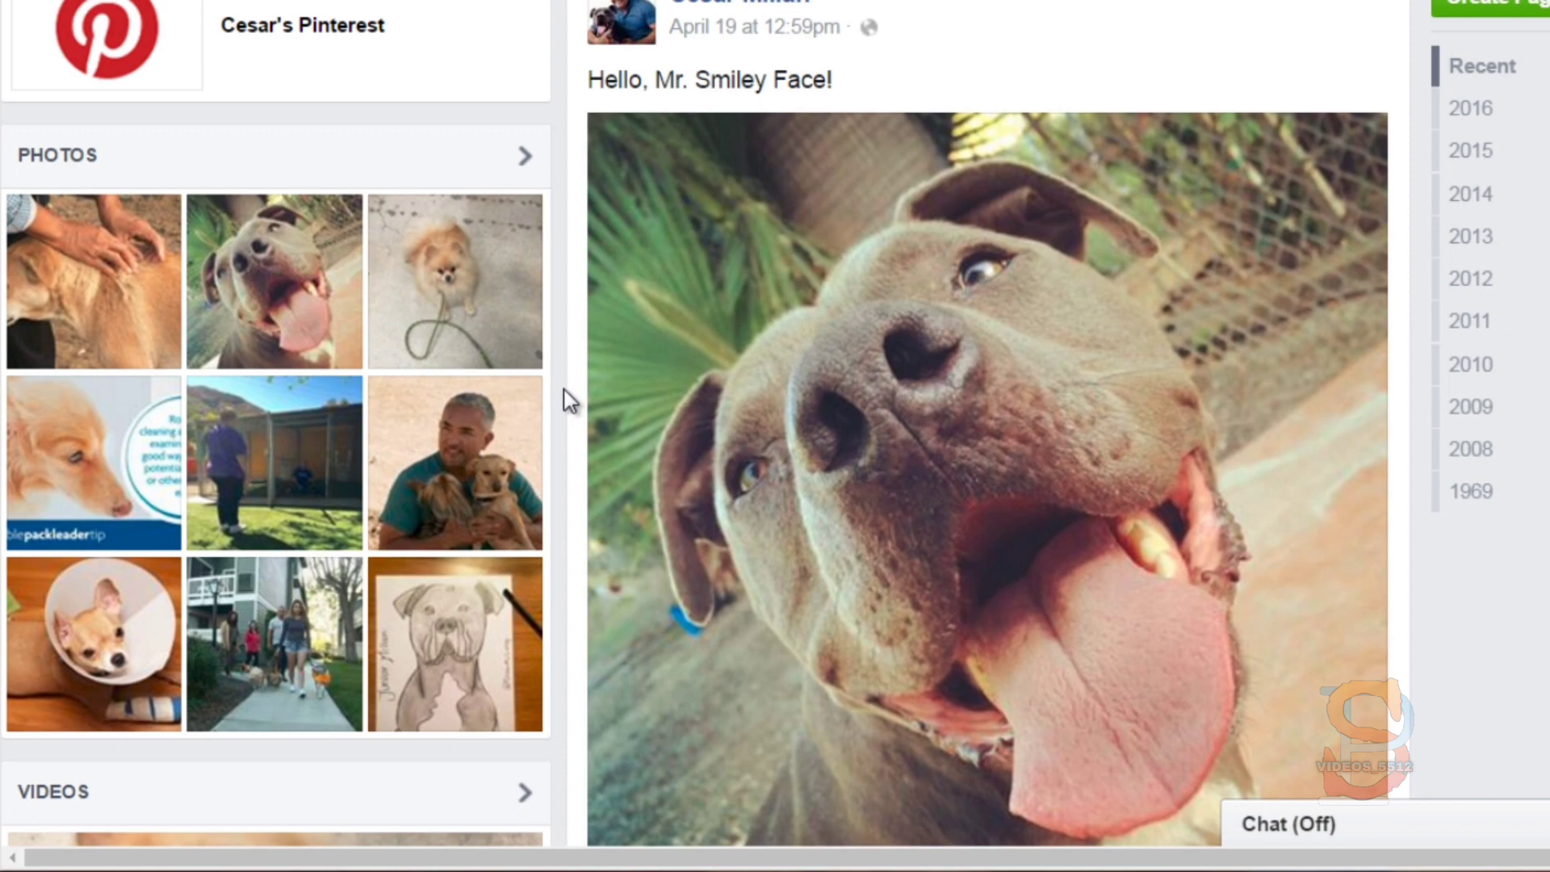
scroll(564, 389, down, 8)
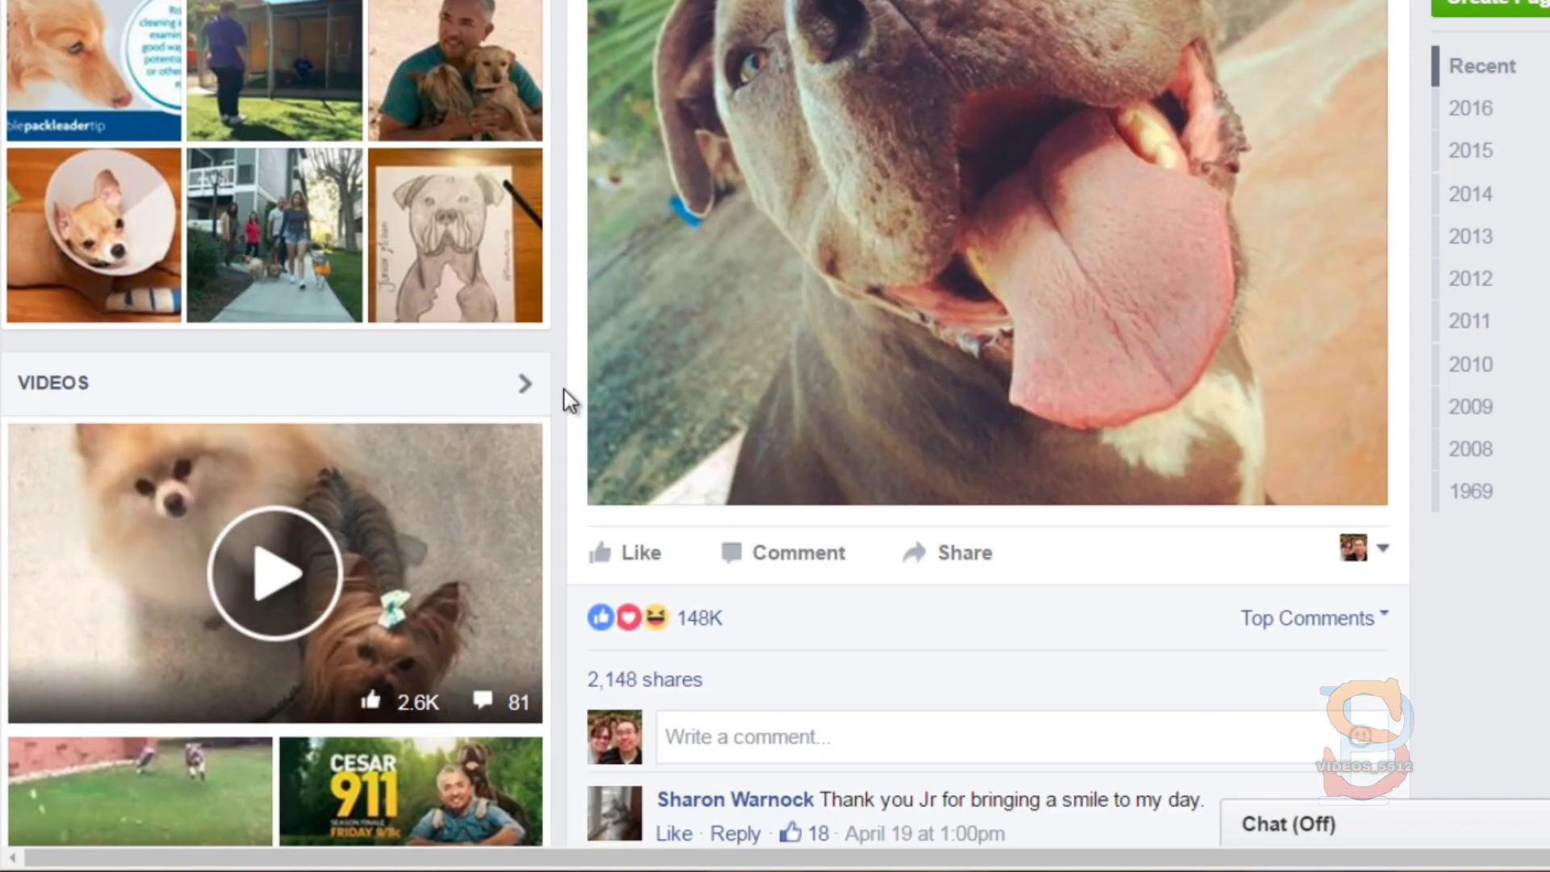
scroll(565, 396, up, 8)
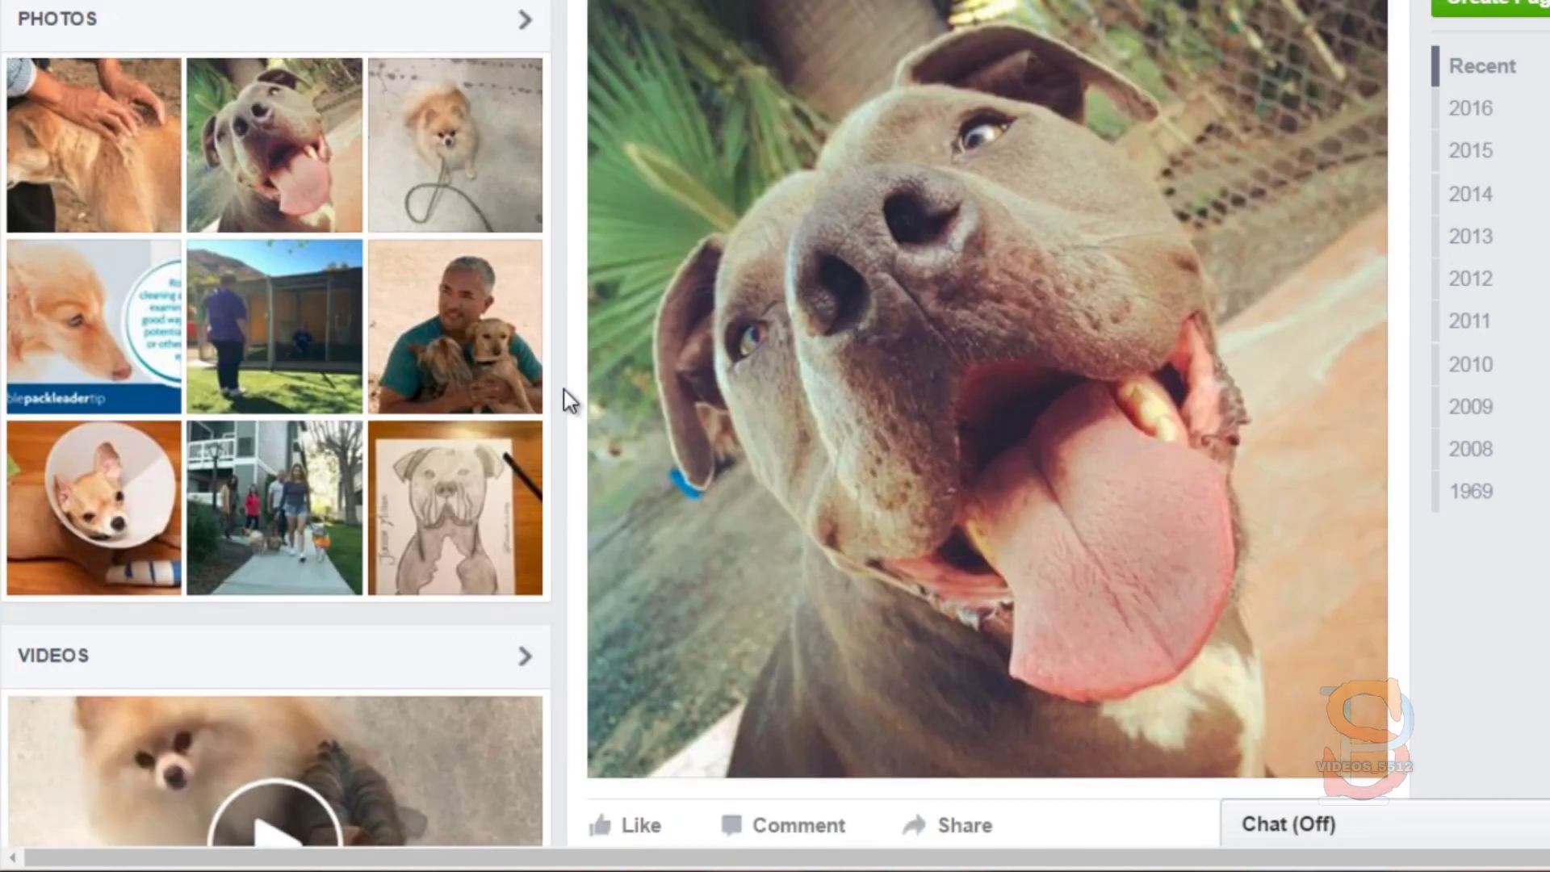
scroll(573, 438, down, 8)
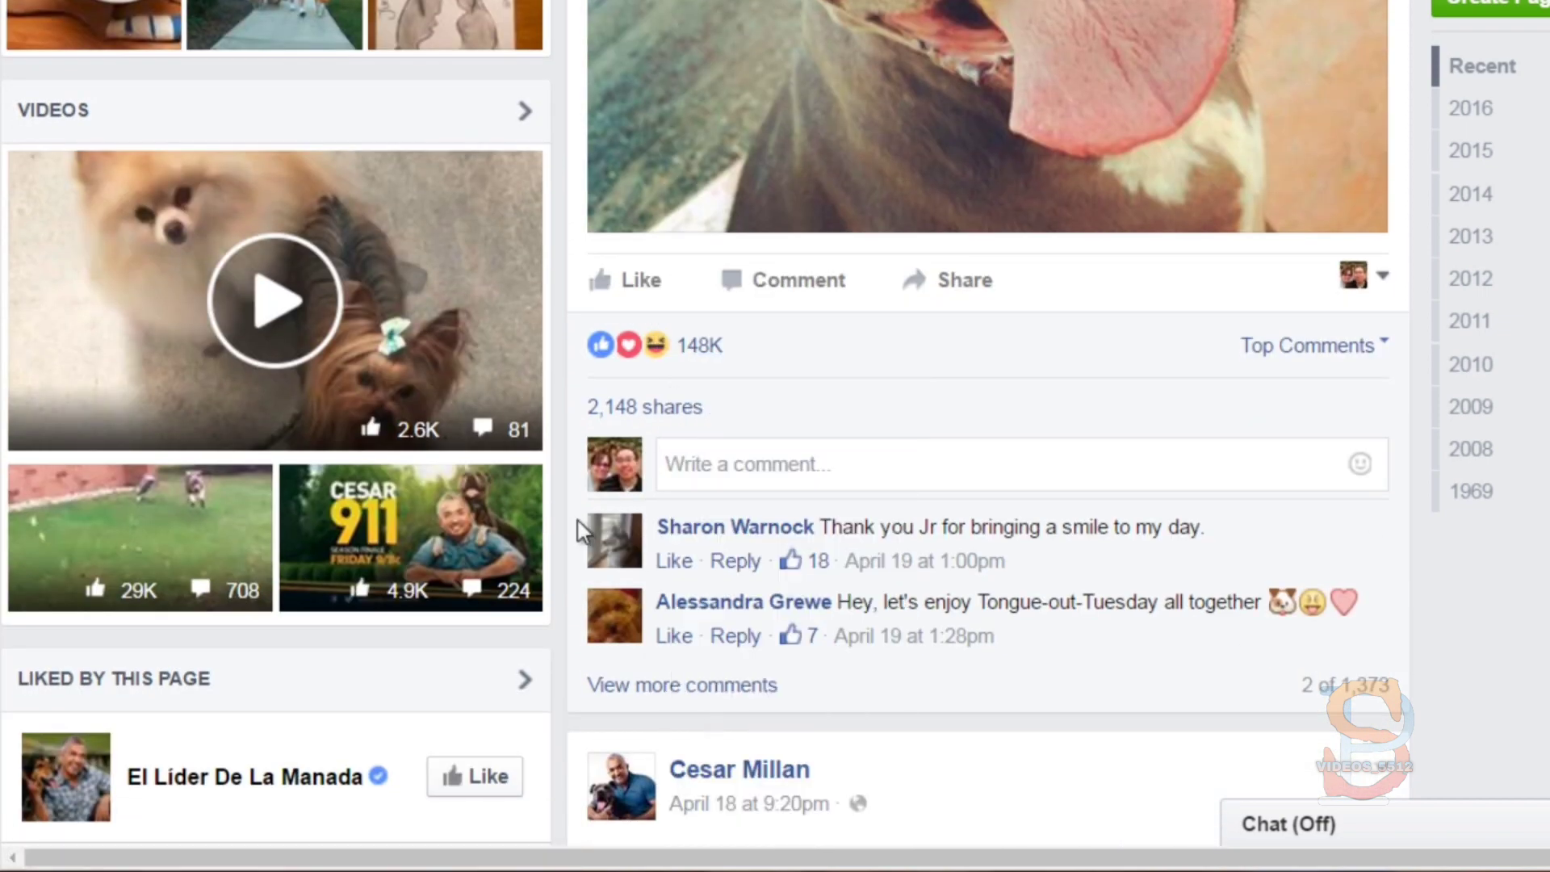
scroll(578, 532, down, 5)
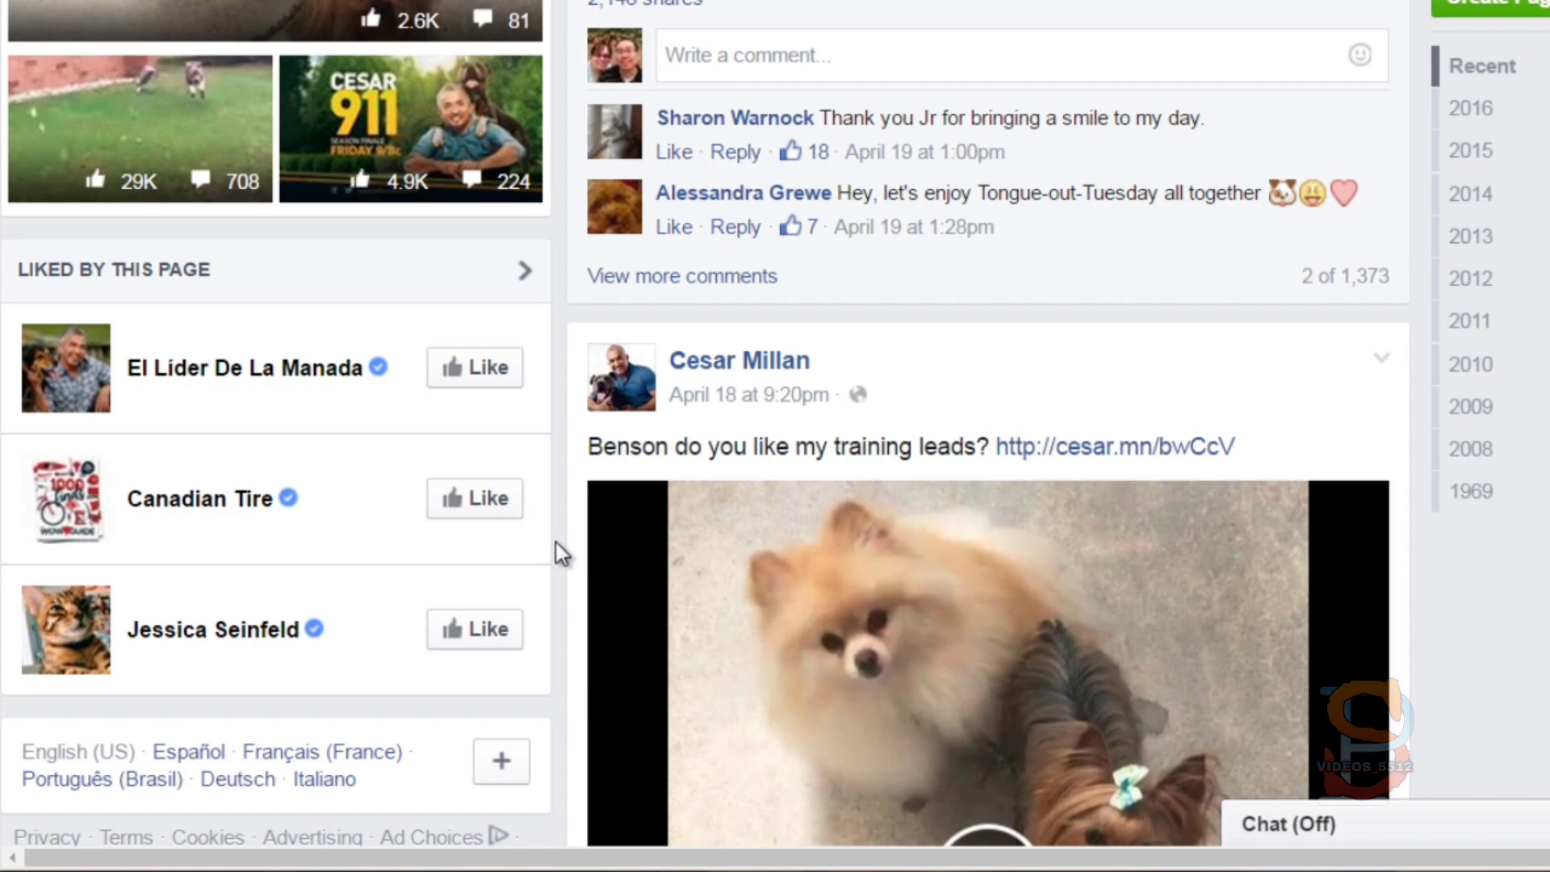
scroll(561, 554, down, 5)
scroll(561, 554, up, 2)
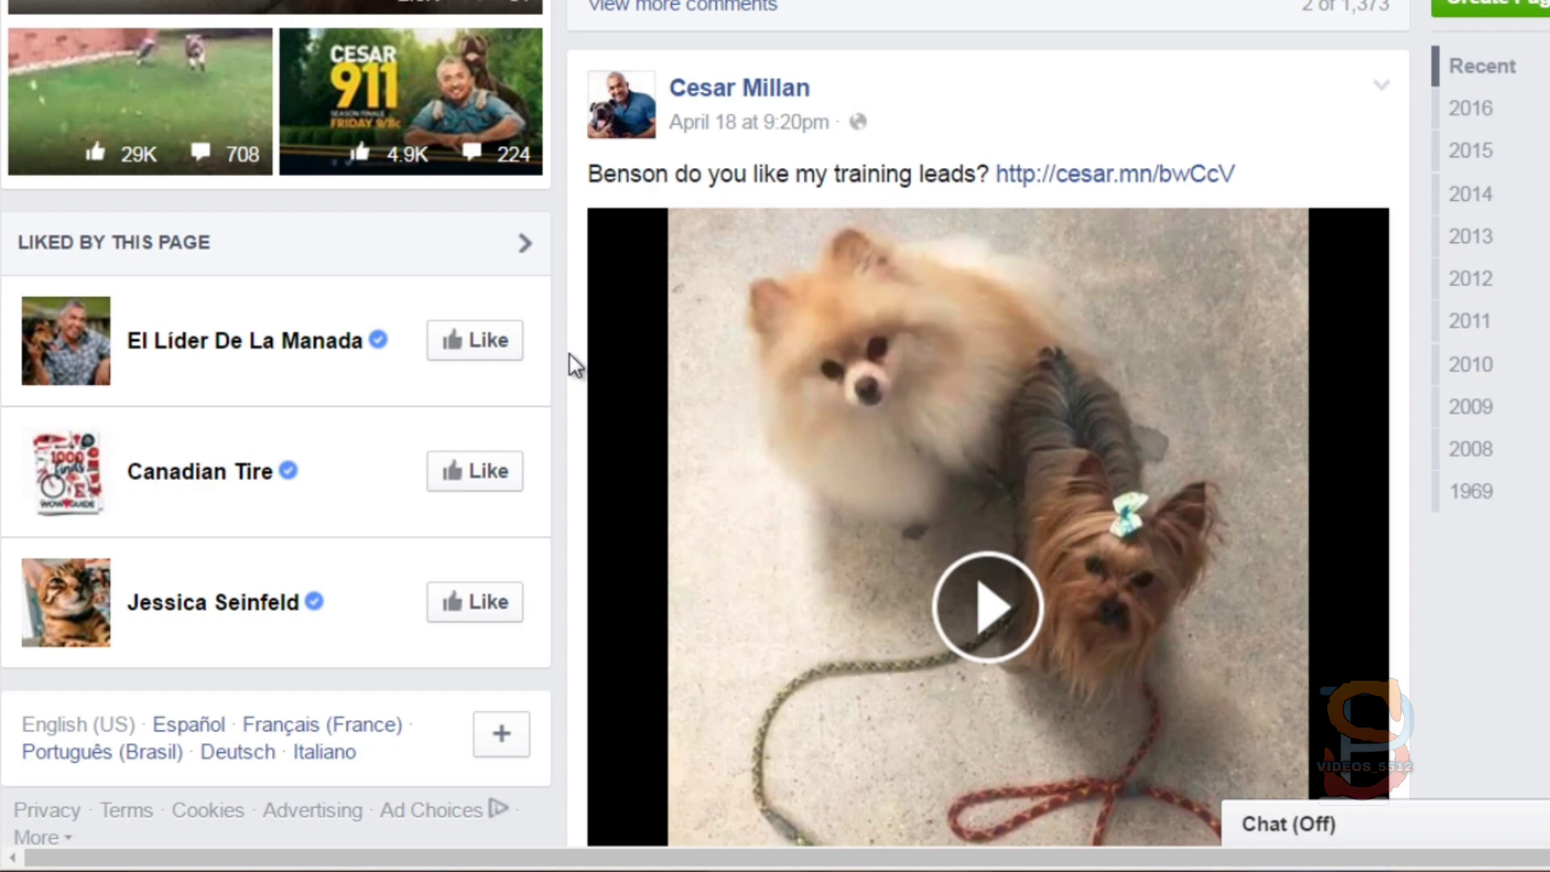
Step: Find the Vetericyn ear-cleaning post and select the phrase 'potential ear issues'
scroll(570, 356, down, 15)
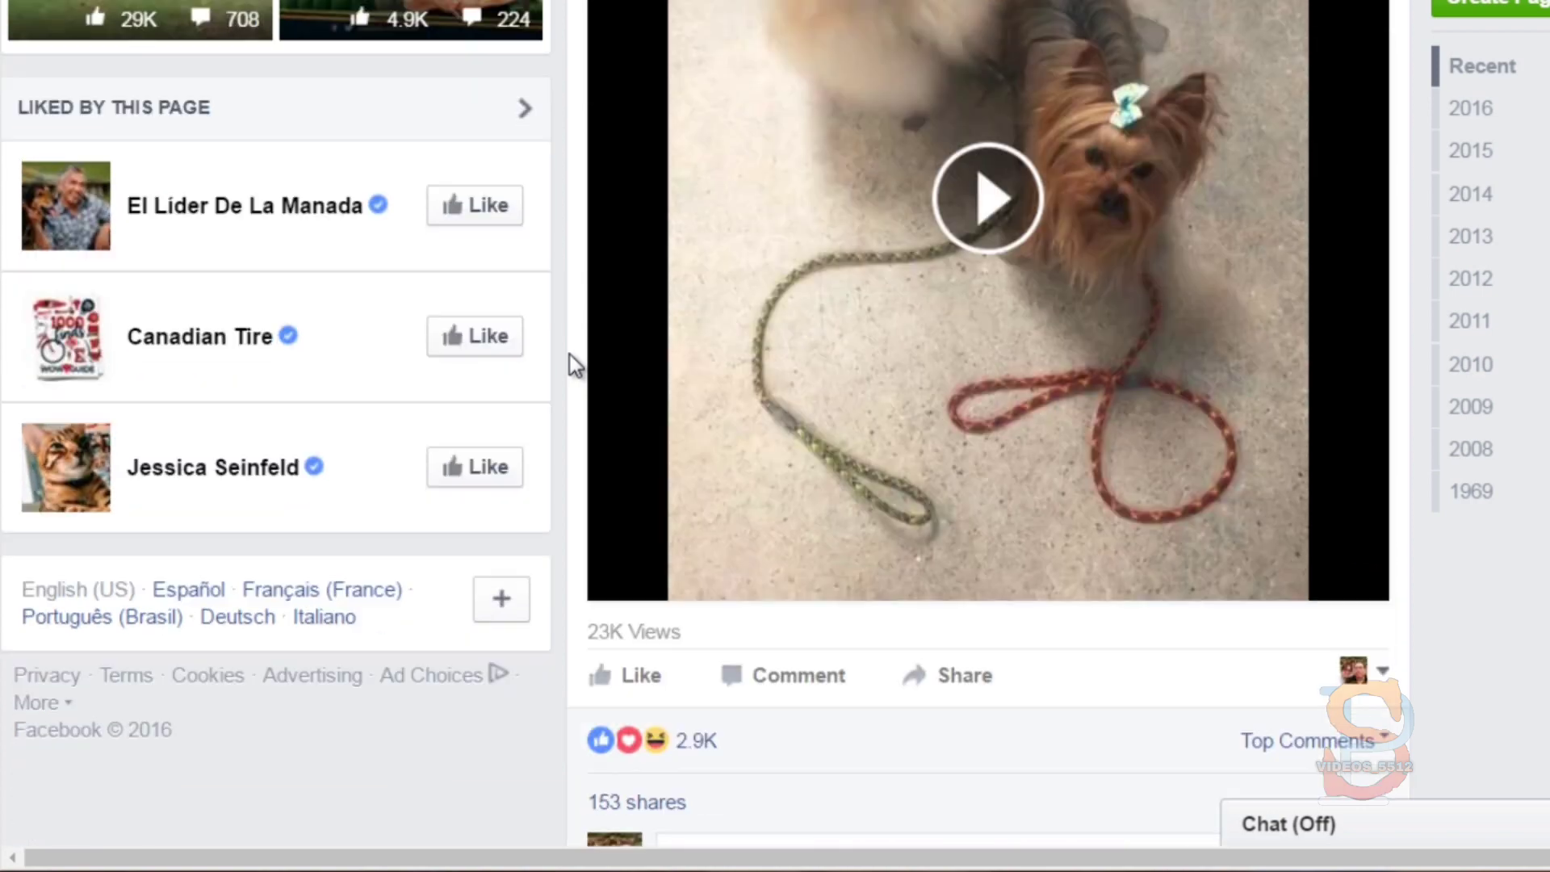
scroll(570, 355, down, 15)
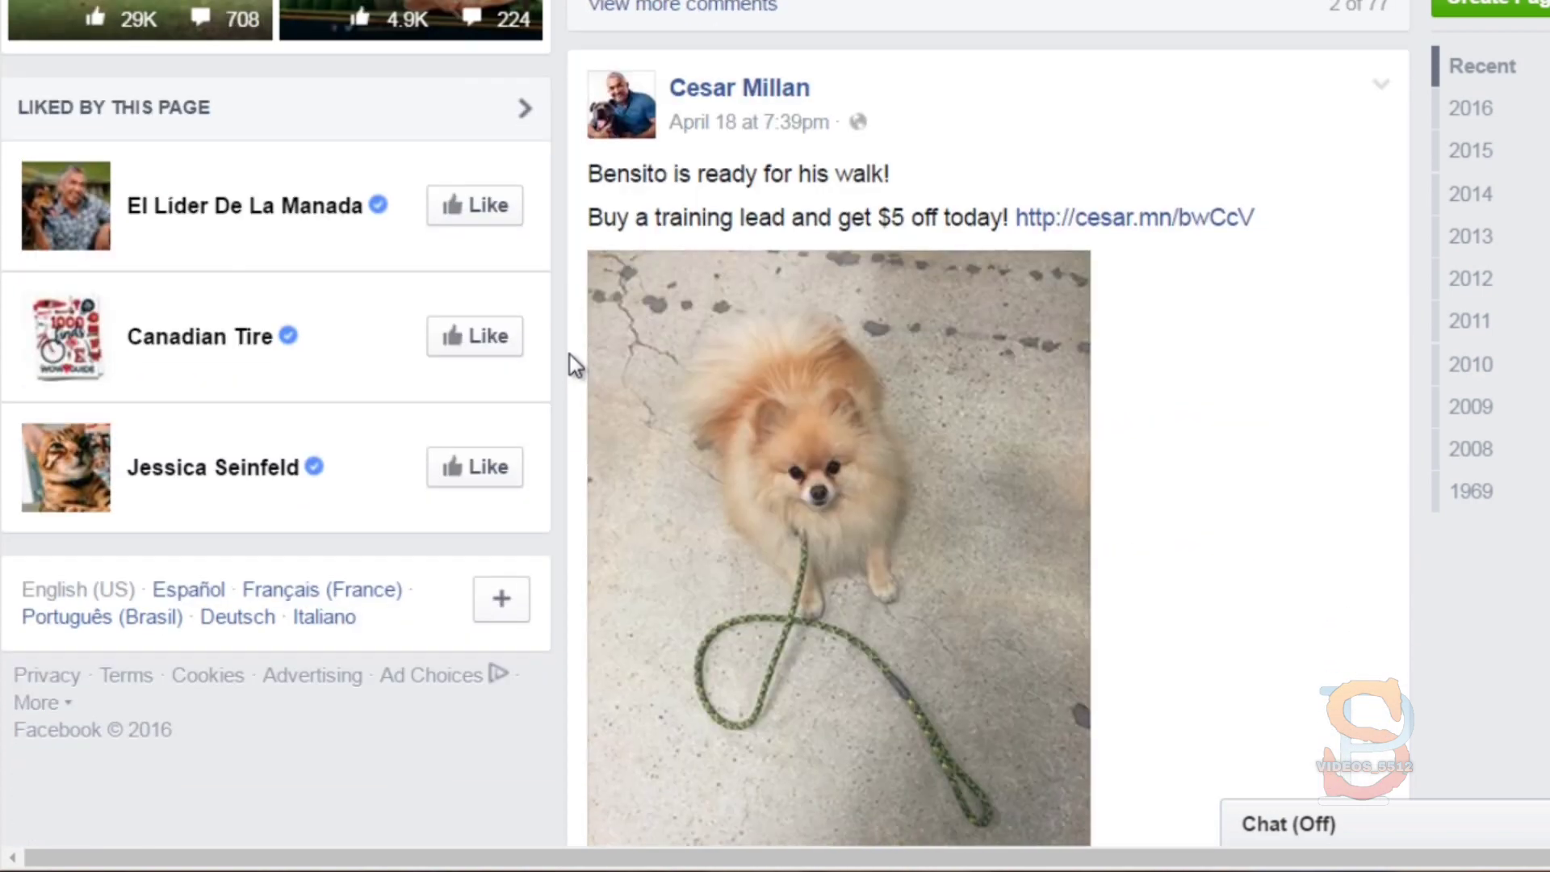
scroll(570, 355, down, 10)
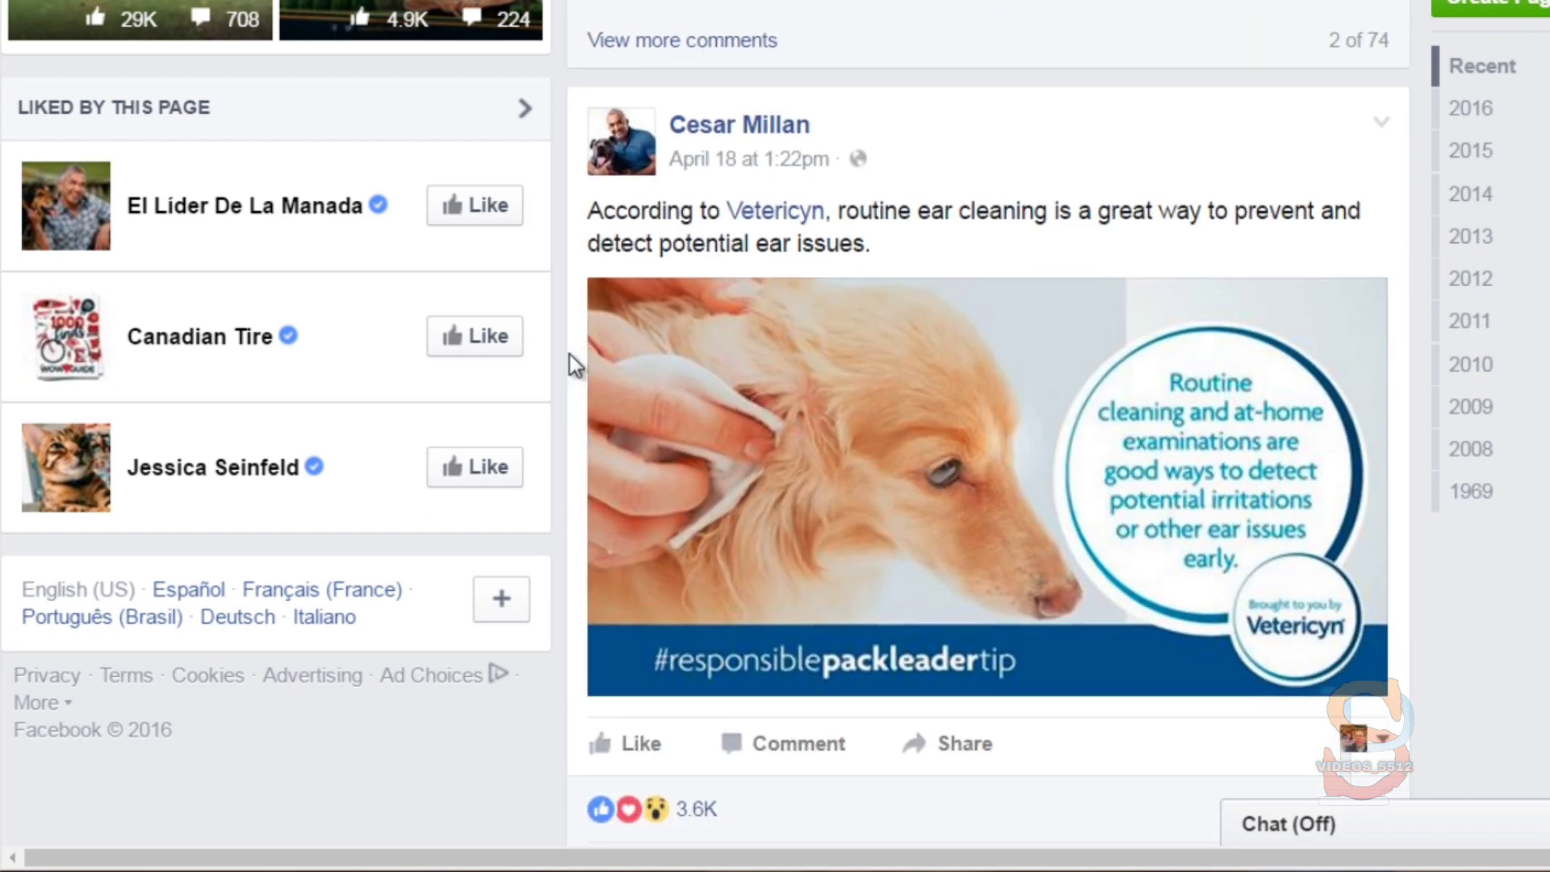
scroll(570, 355, up, 2)
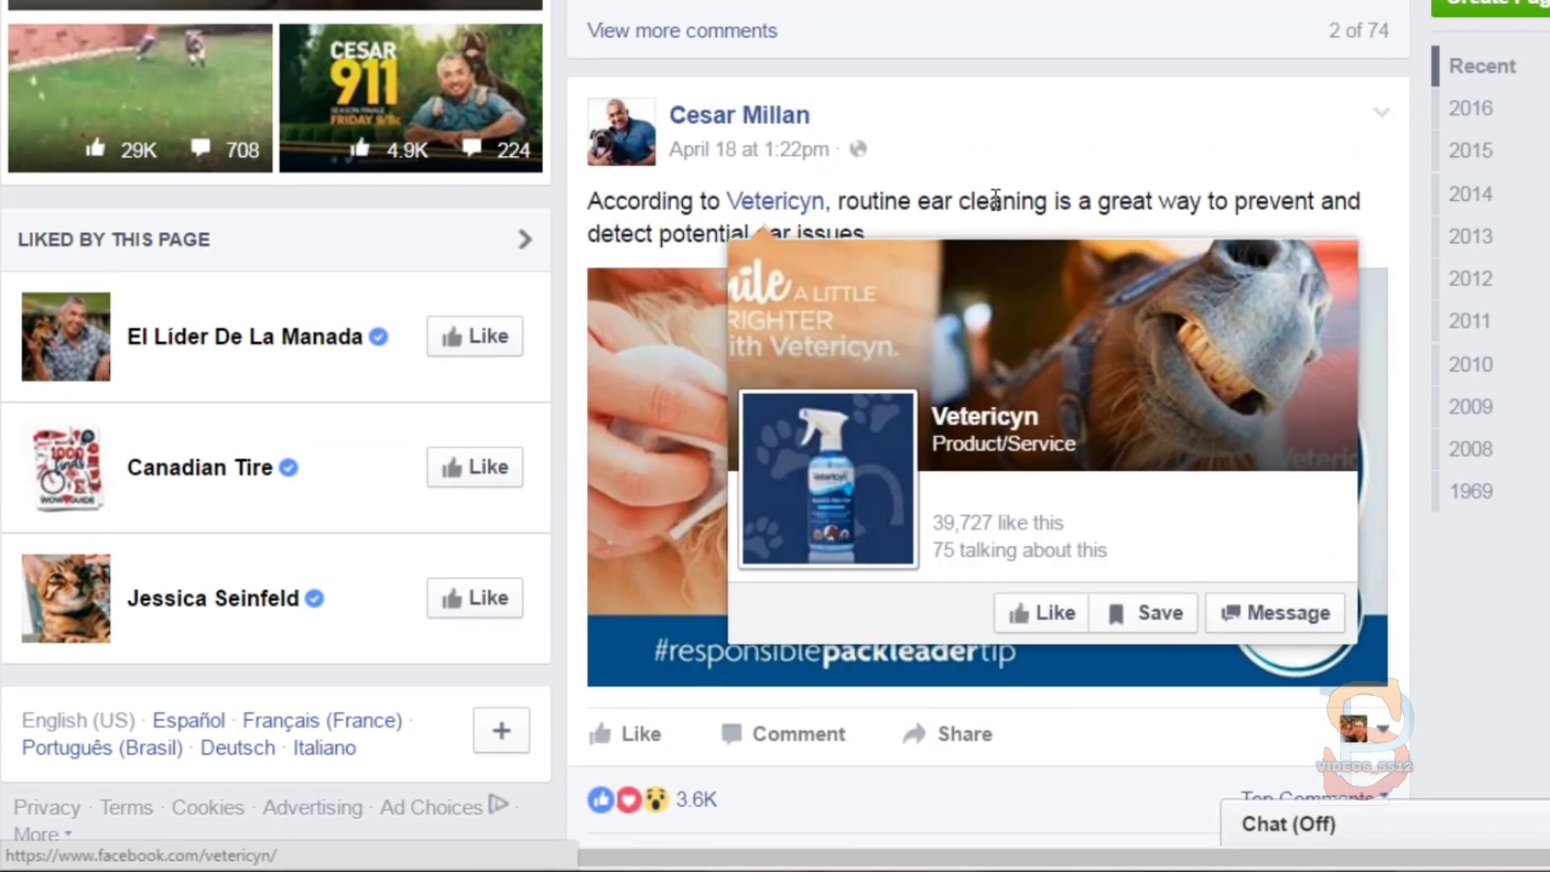
scroll(550, 412, down, 2)
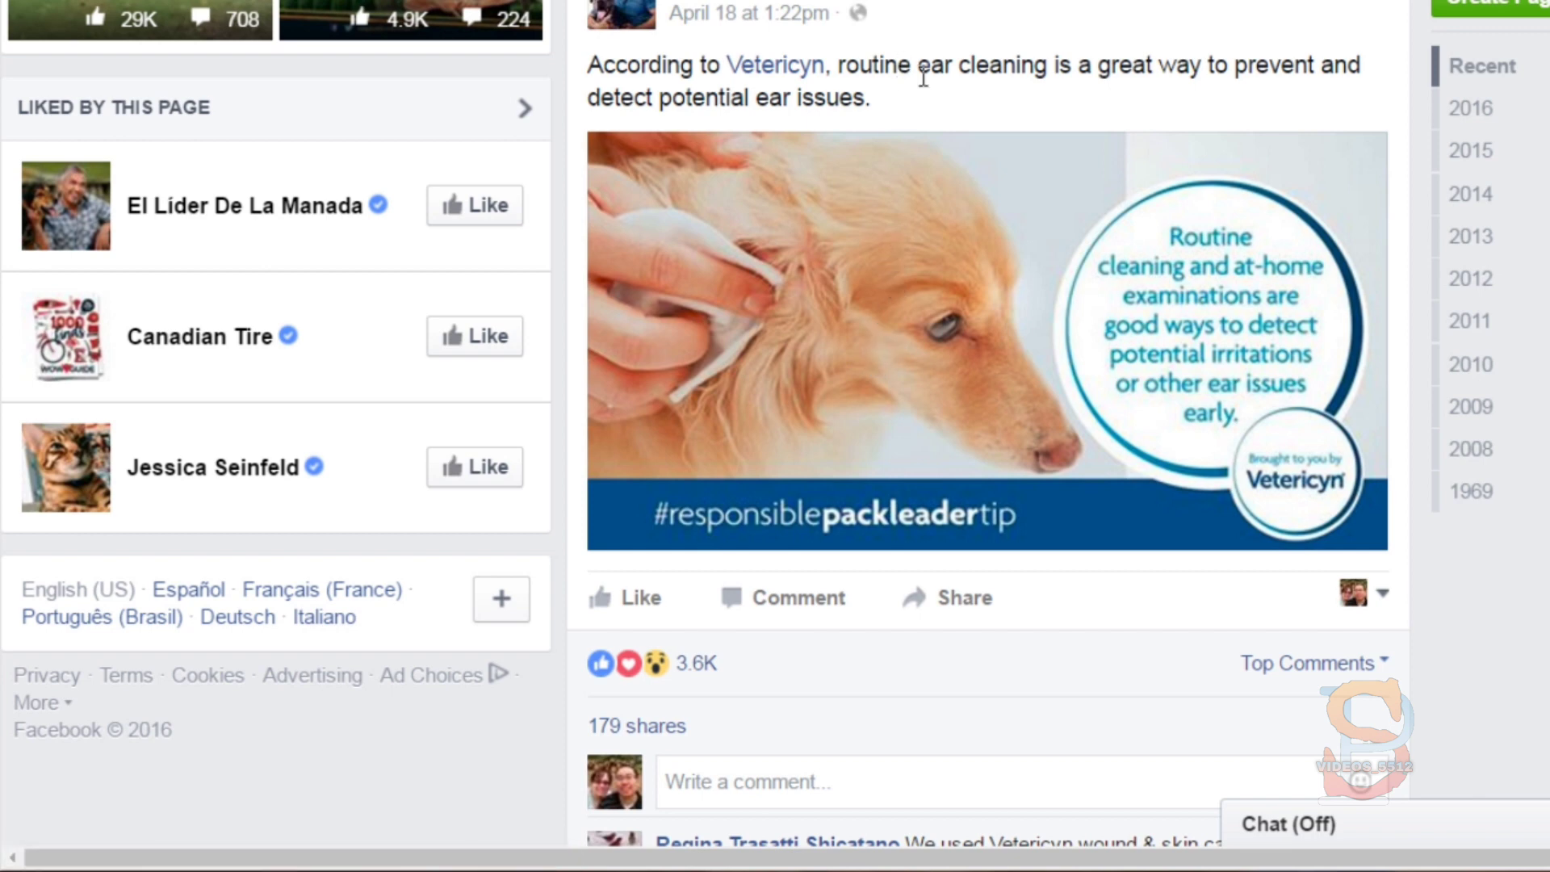
drag(864, 97, 660, 101)
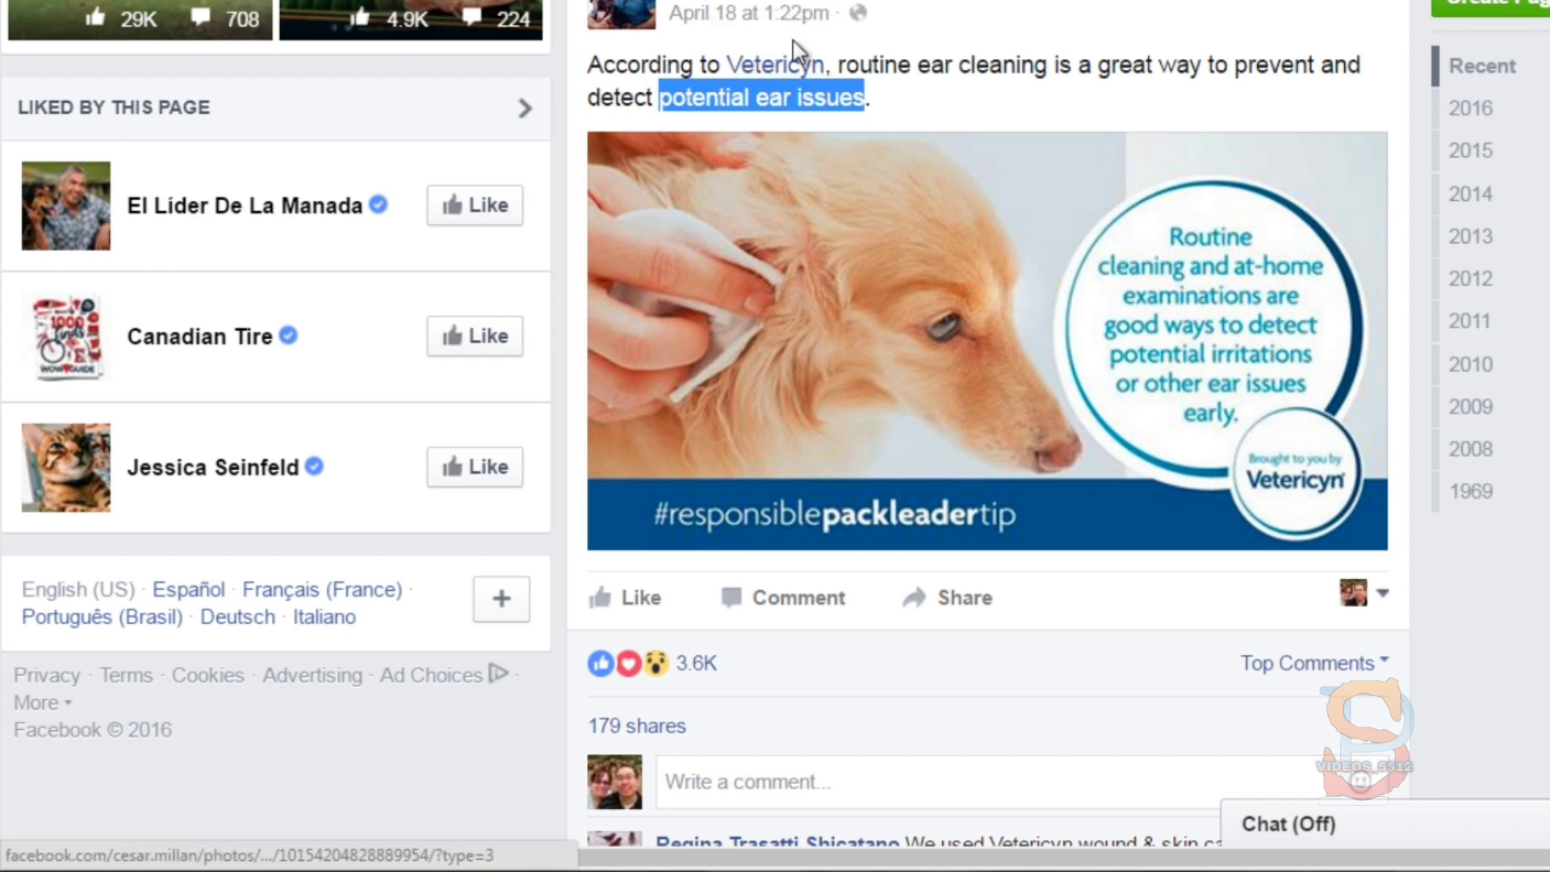
mouse_move(776, 66)
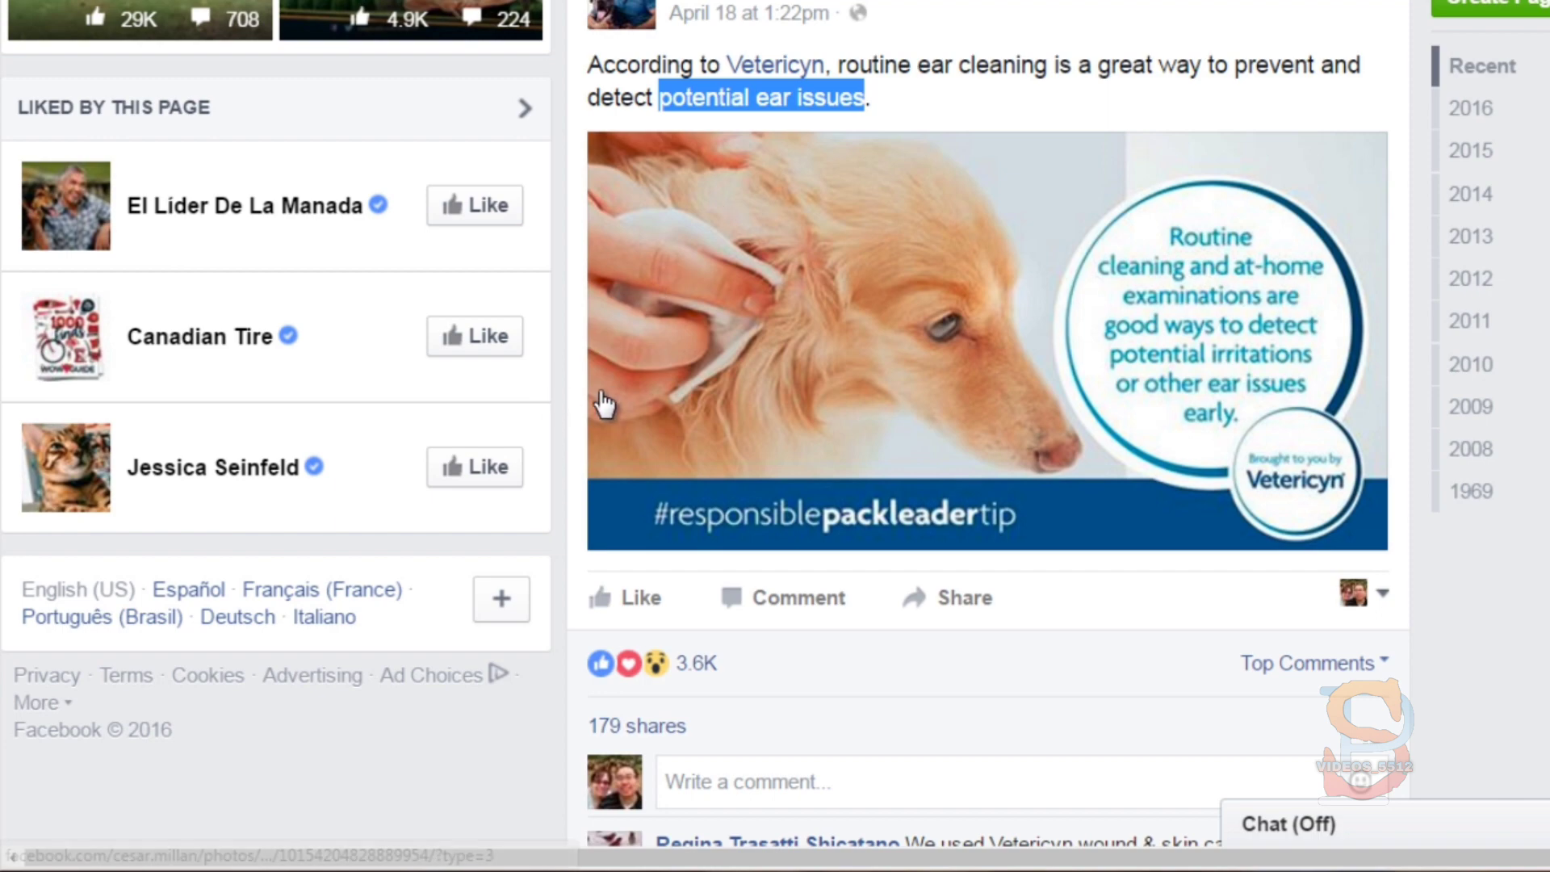
Step: Continue down the timeline to the #BarkFest episode post
scroll(571, 414, down, 7)
scroll(569, 407, down, 8)
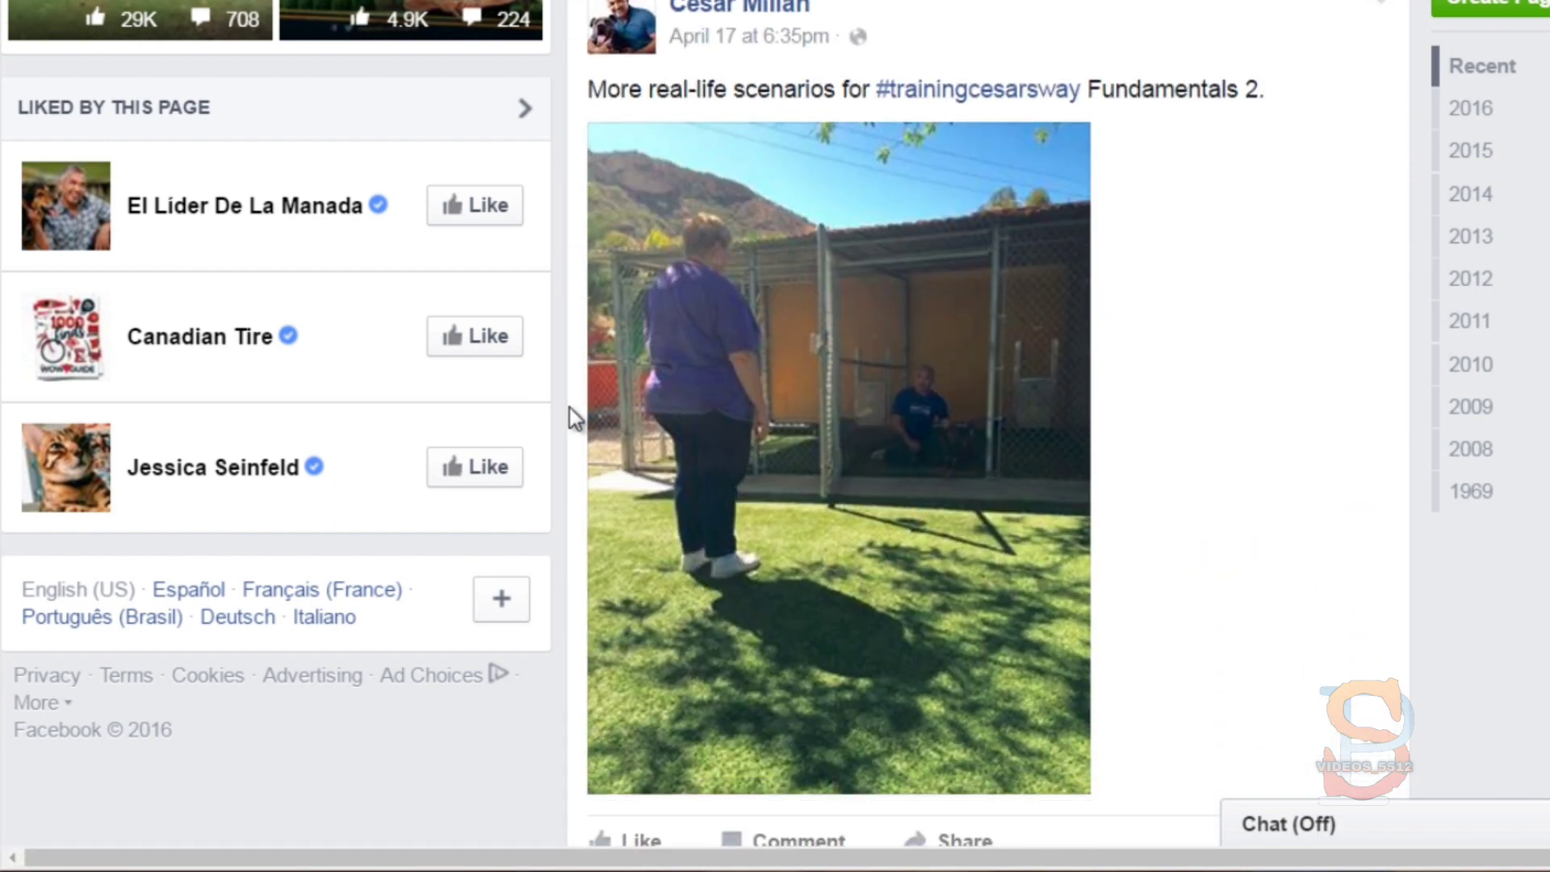
scroll(569, 407, down, 15)
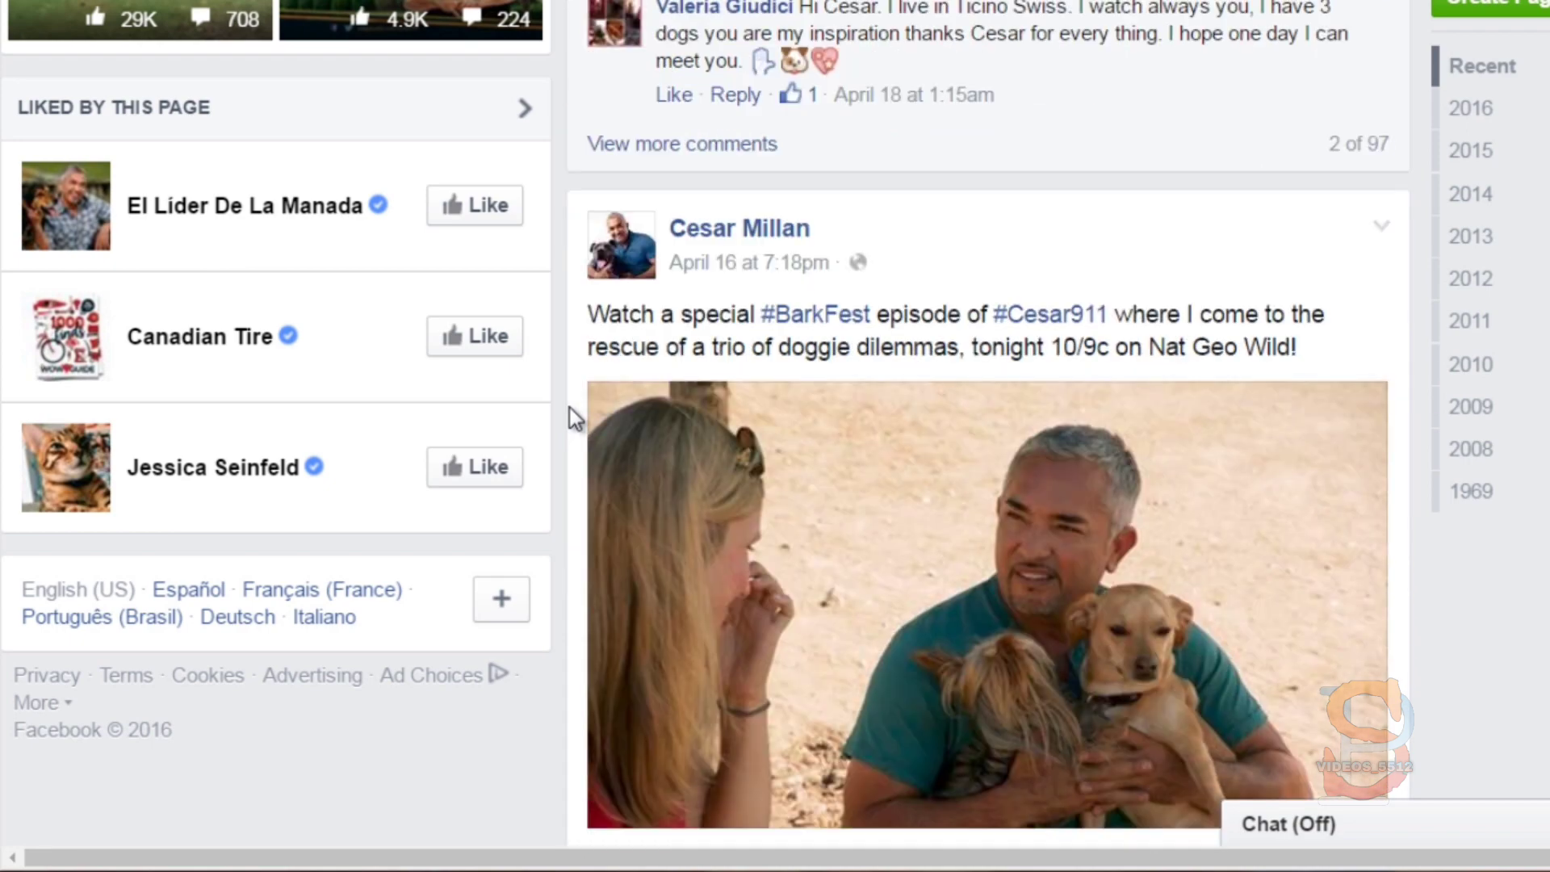
scroll(570, 409, down, 3)
scroll(570, 409, up, 2)
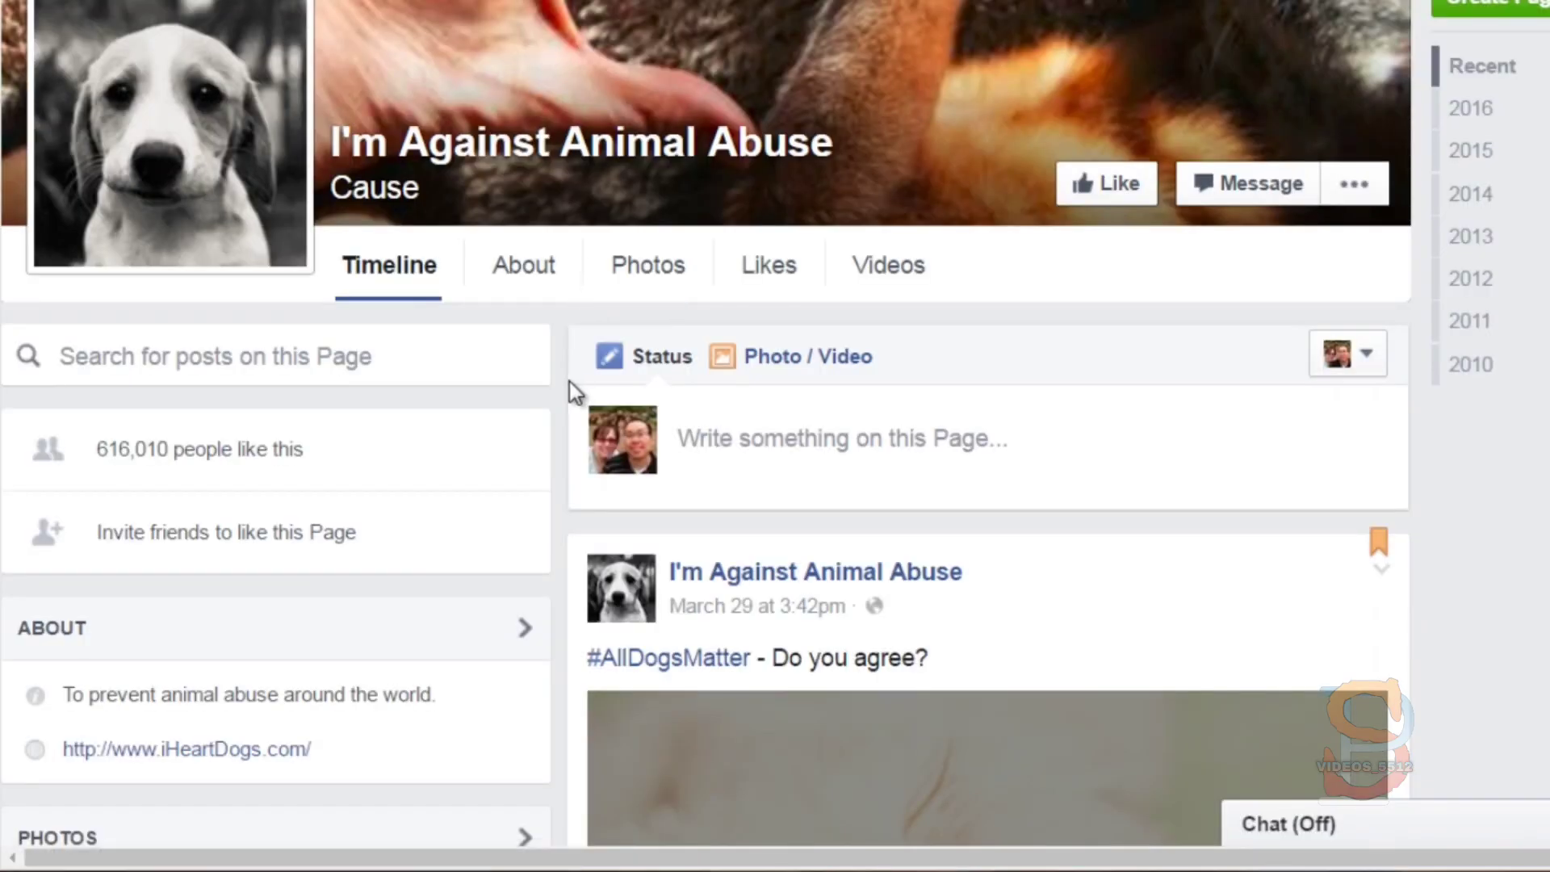
Step: Browse the feed down to the HomeAgain PetRescuer page
scroll(555, 472, down, 6)
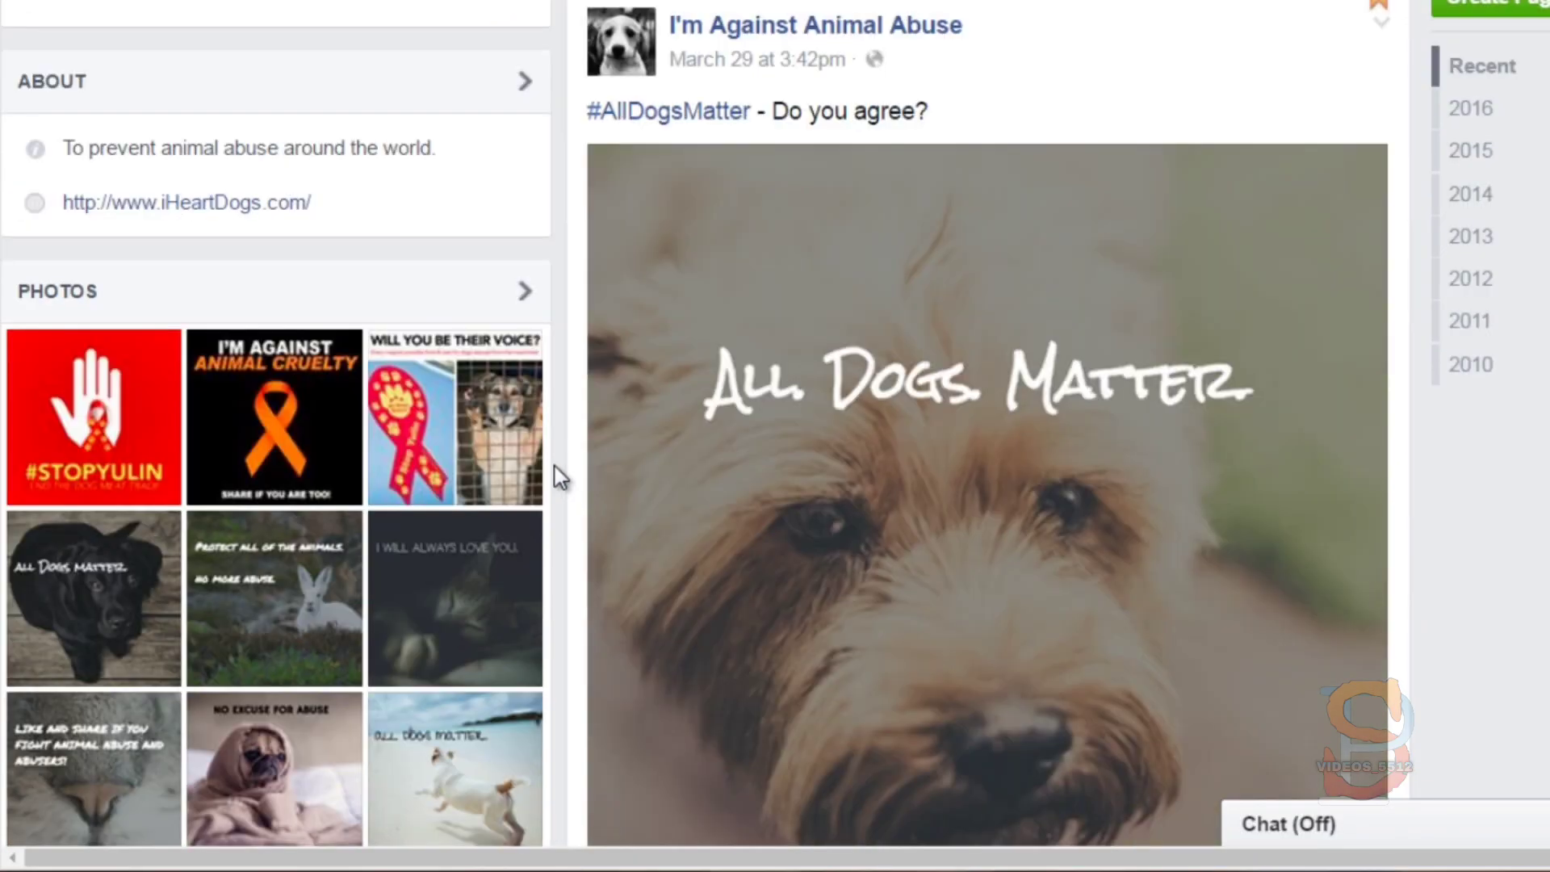
scroll(561, 477, down, 10)
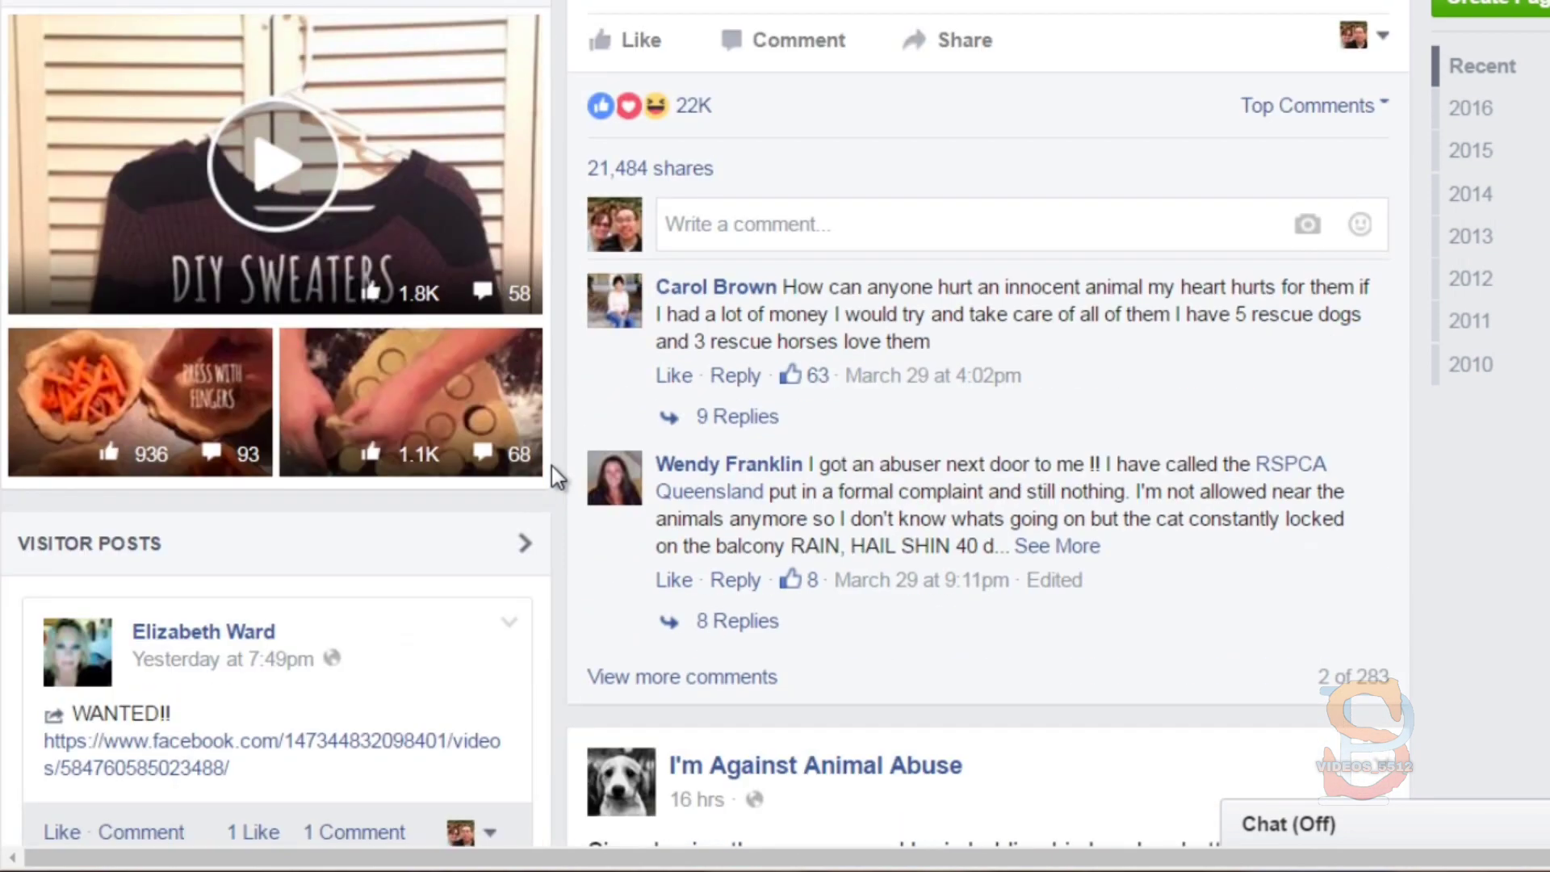
scroll(552, 475, down, 9)
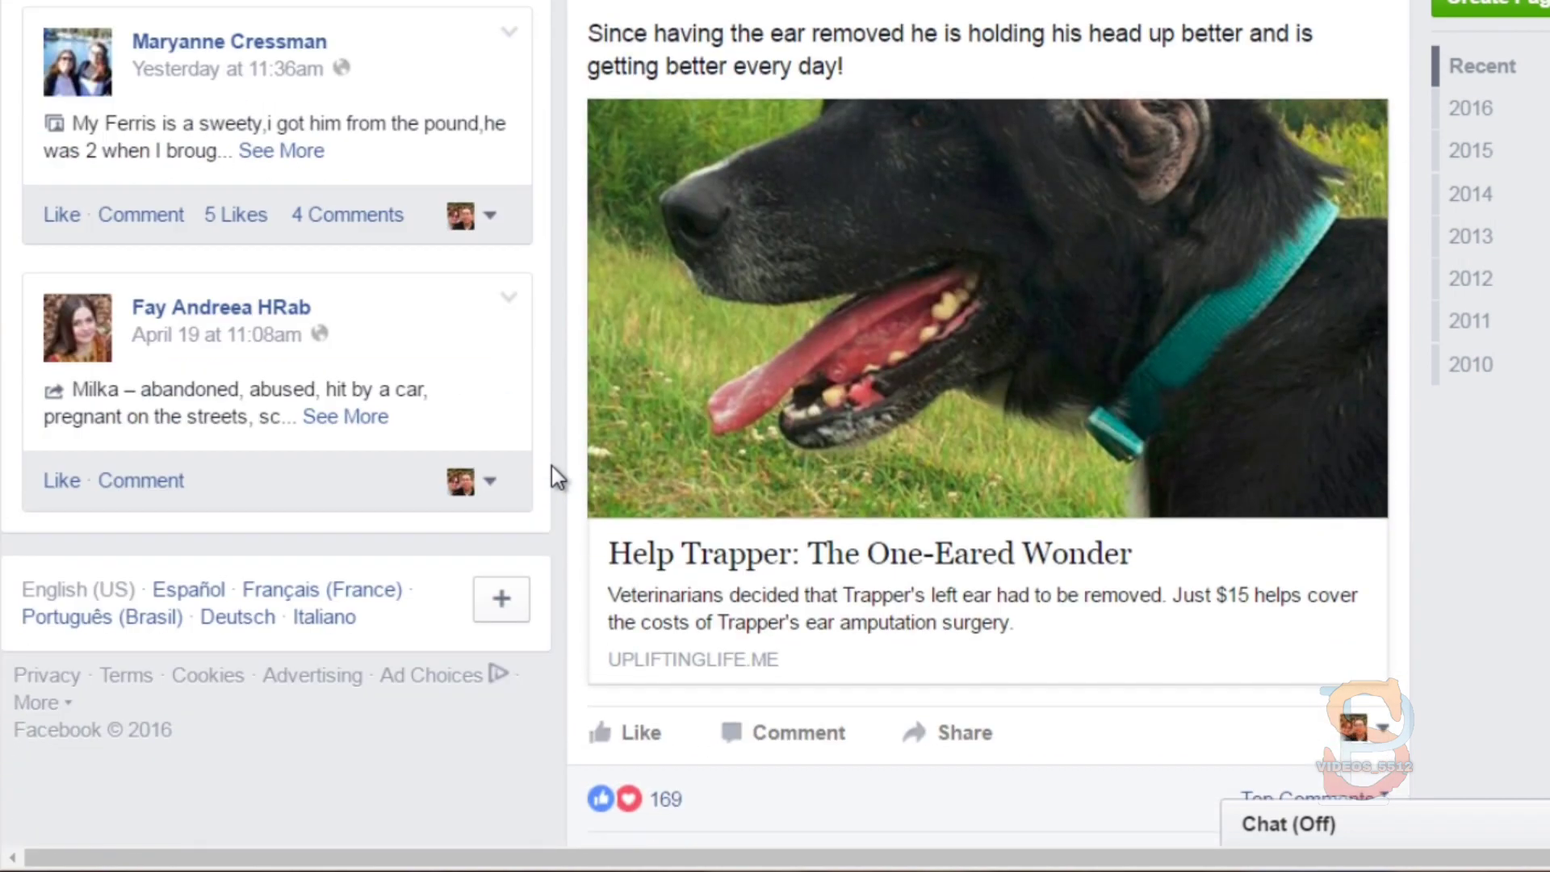
scroll(552, 468, up, 2)
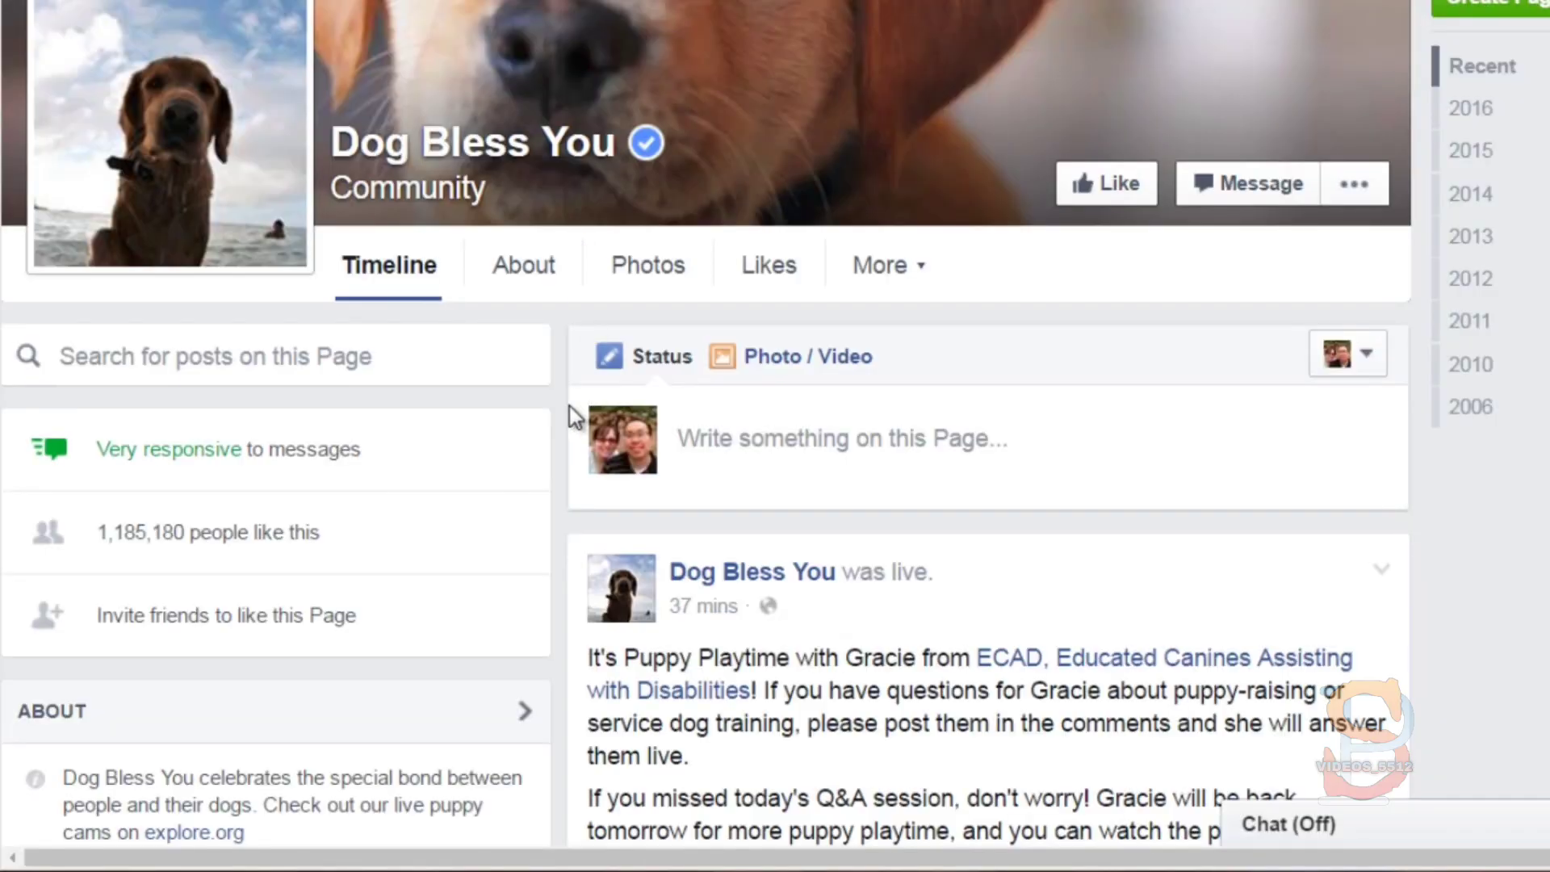
scroll(550, 425, down, 6)
scroll(551, 424, down, 10)
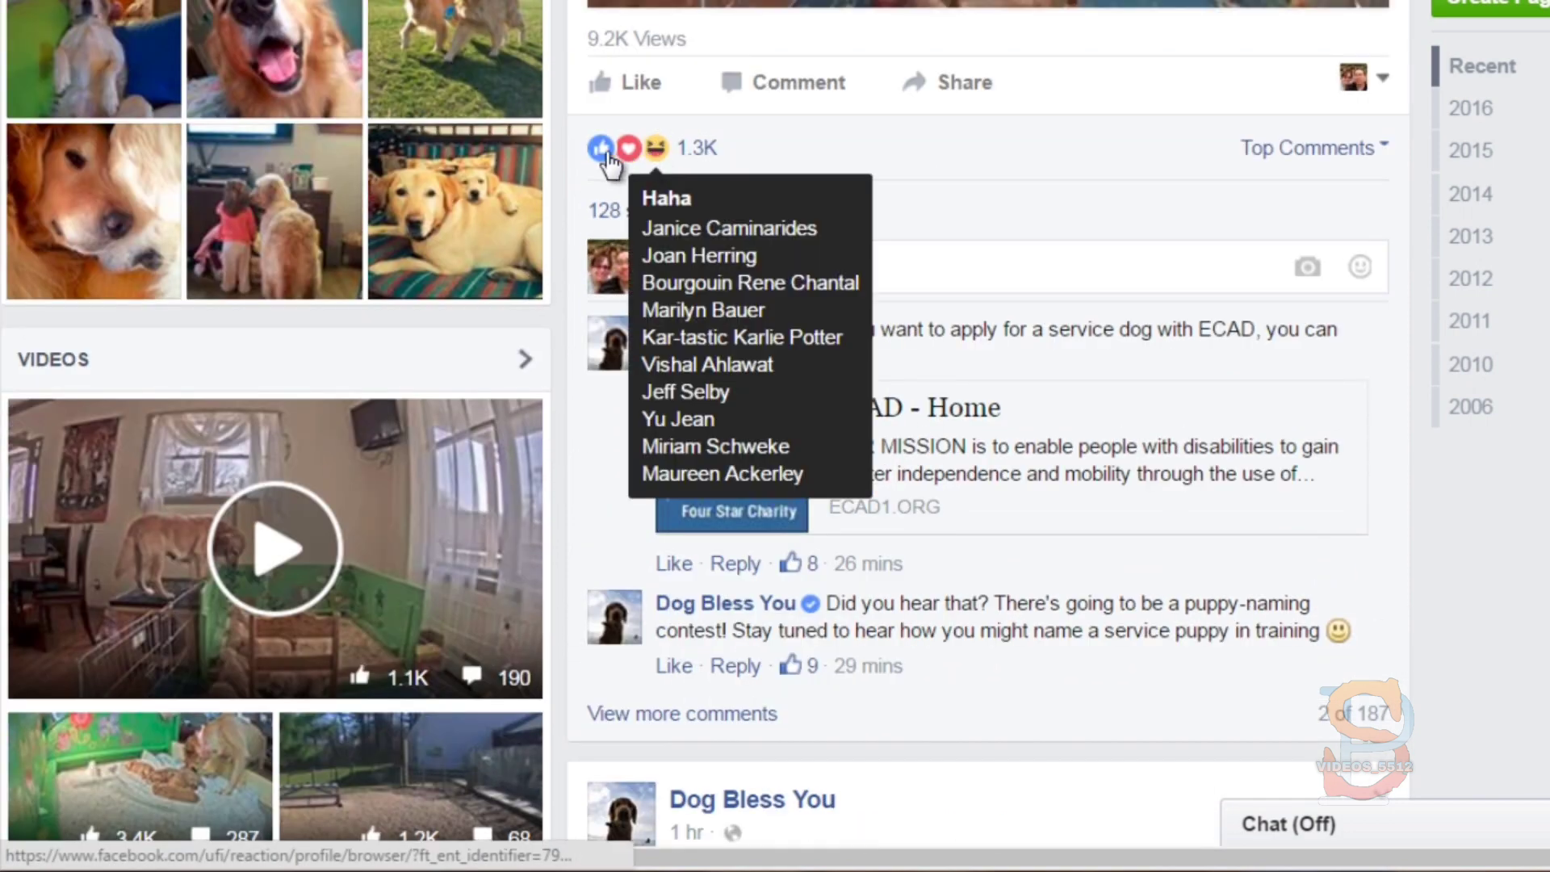
mouse_move(615, 154)
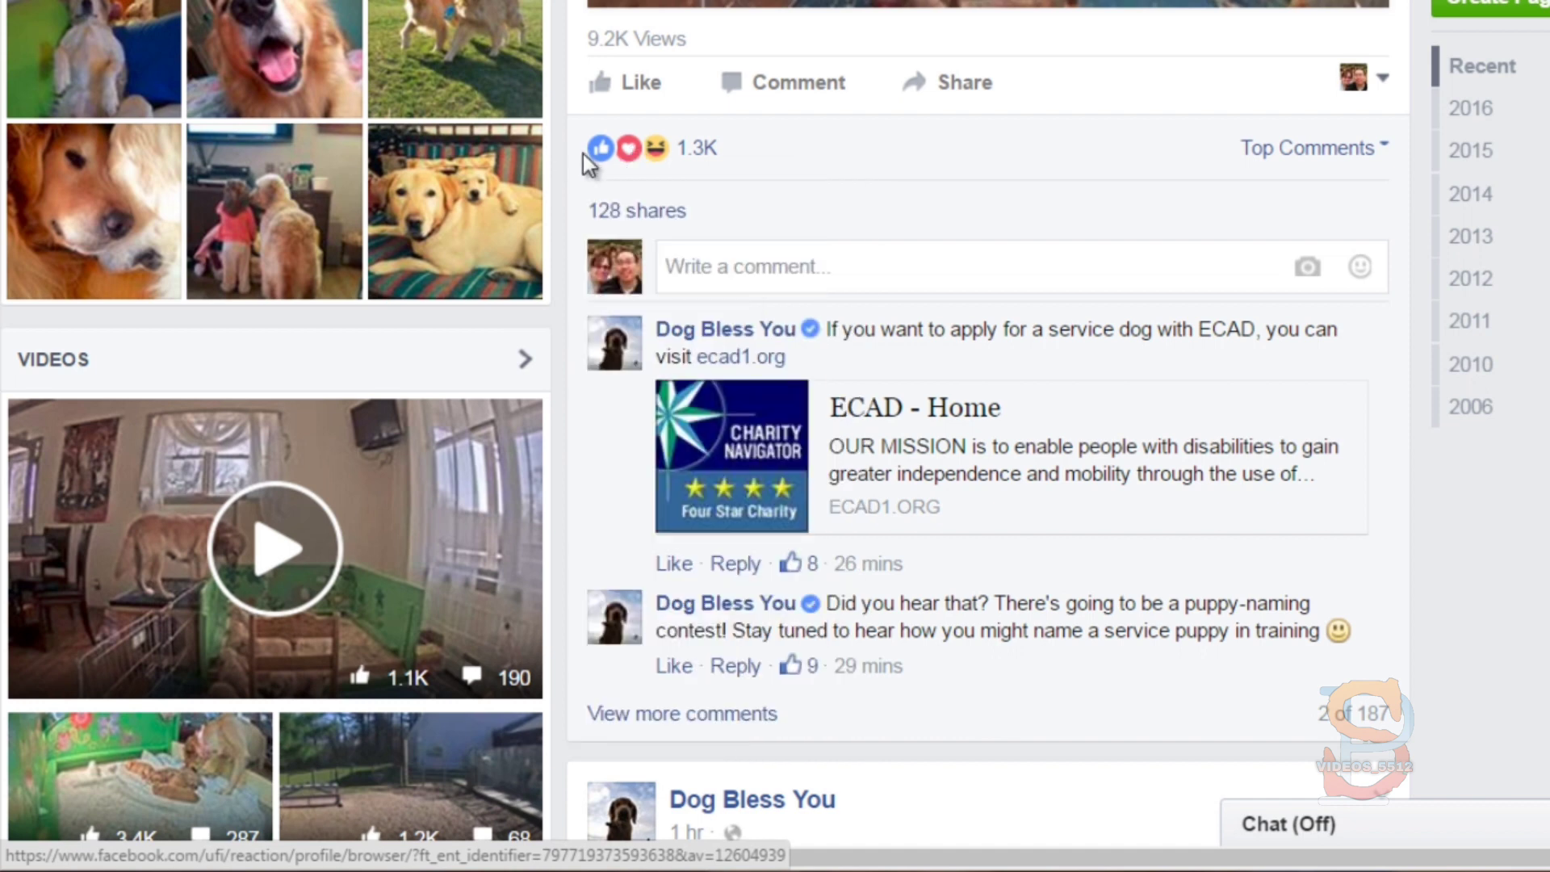
mouse_move(648, 84)
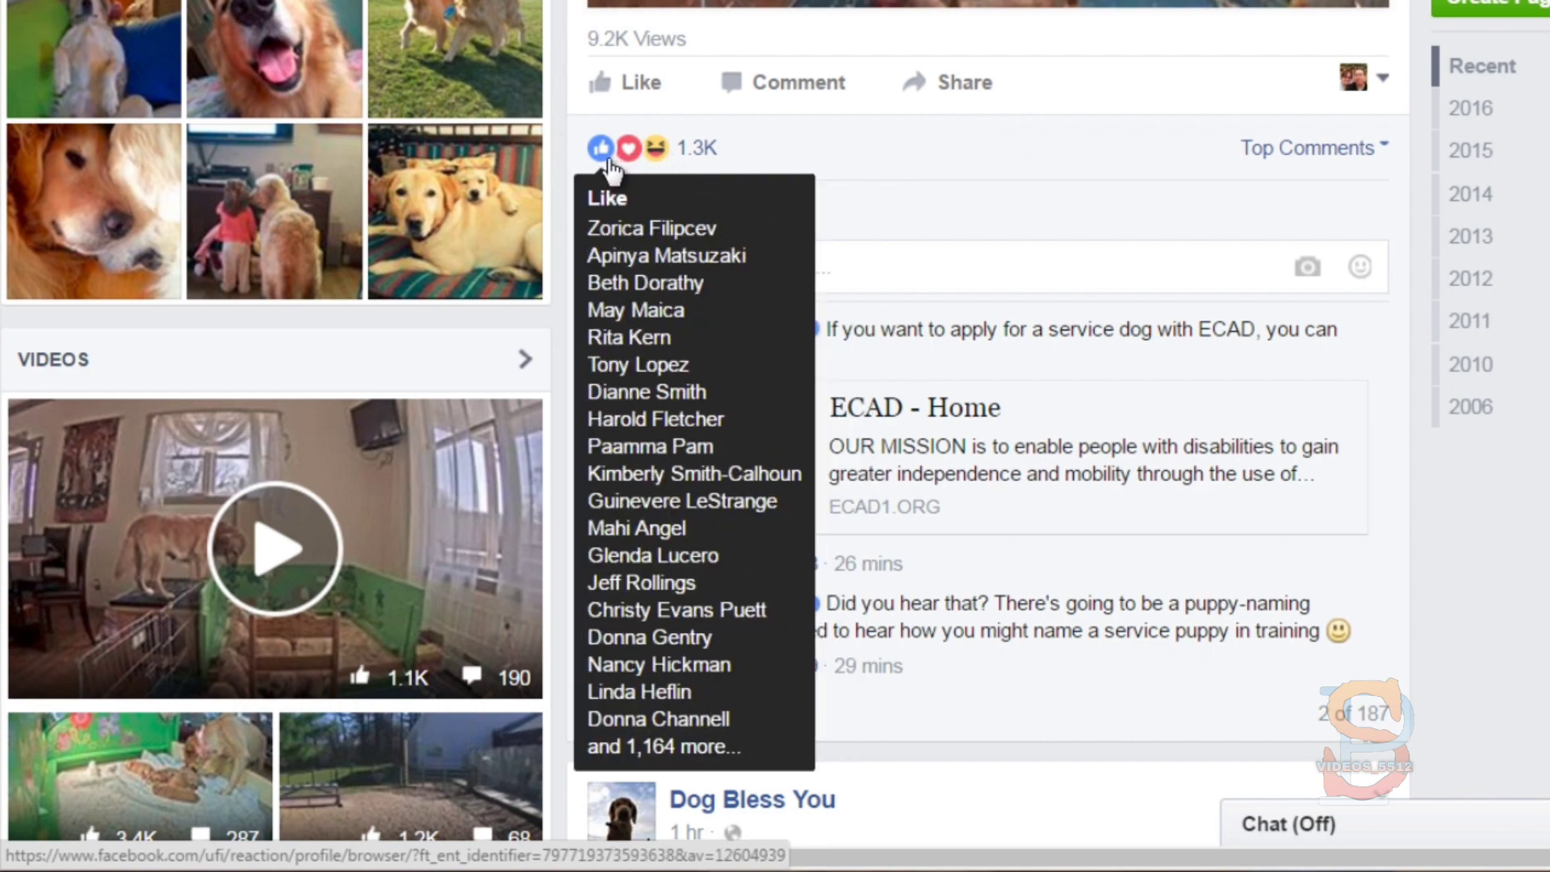
Step: Look over the HomeAgain PetRescuer page, then return to the Audience Insights Top Categories list
scroll(565, 265, down, 9)
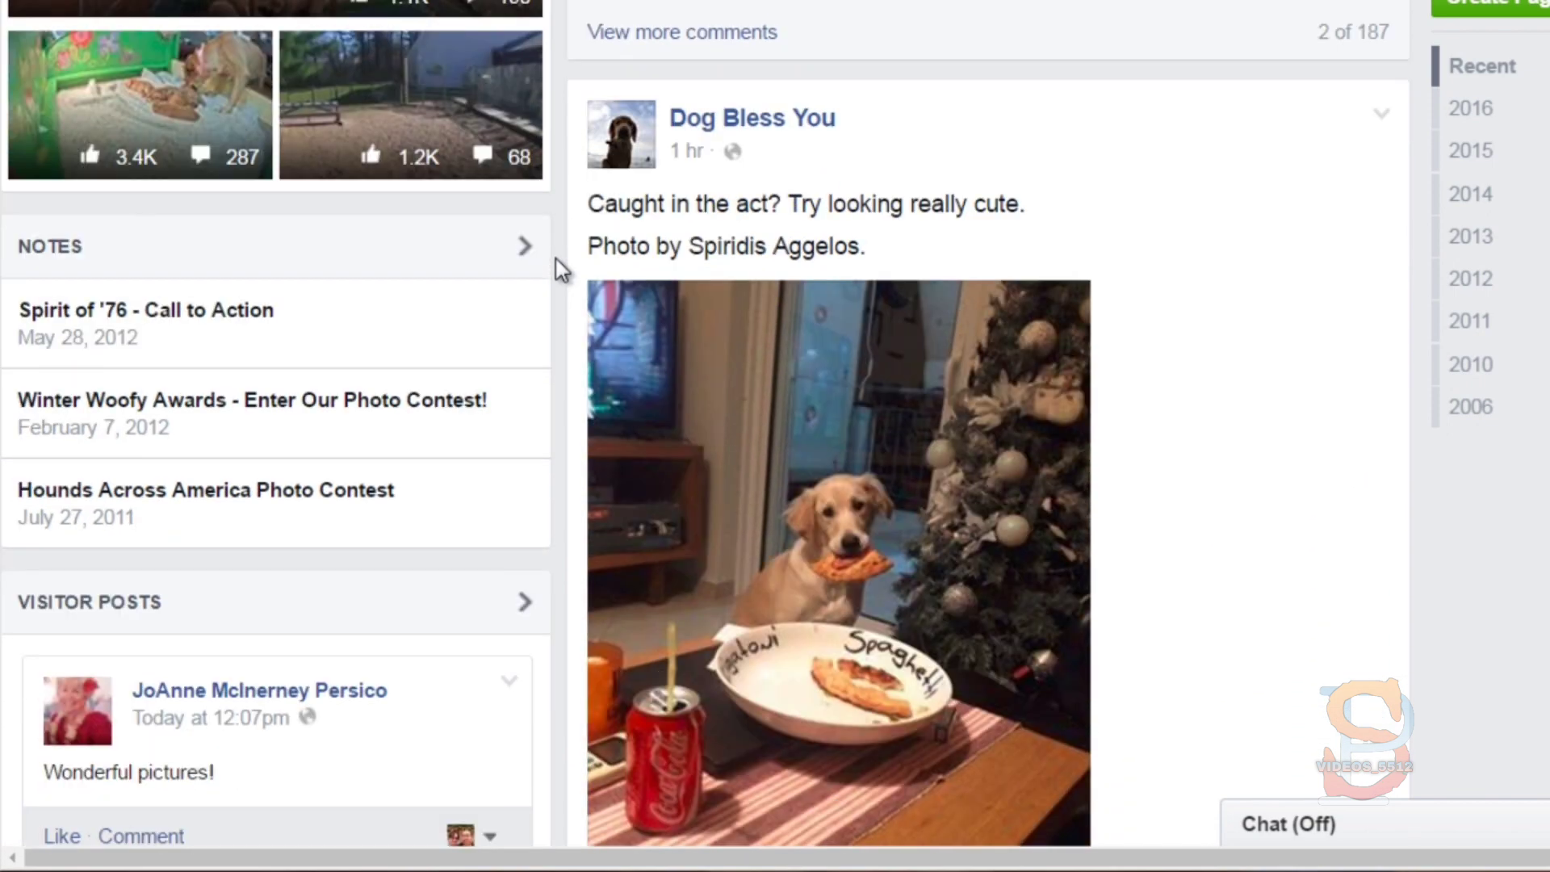
scroll(556, 259, down, 1)
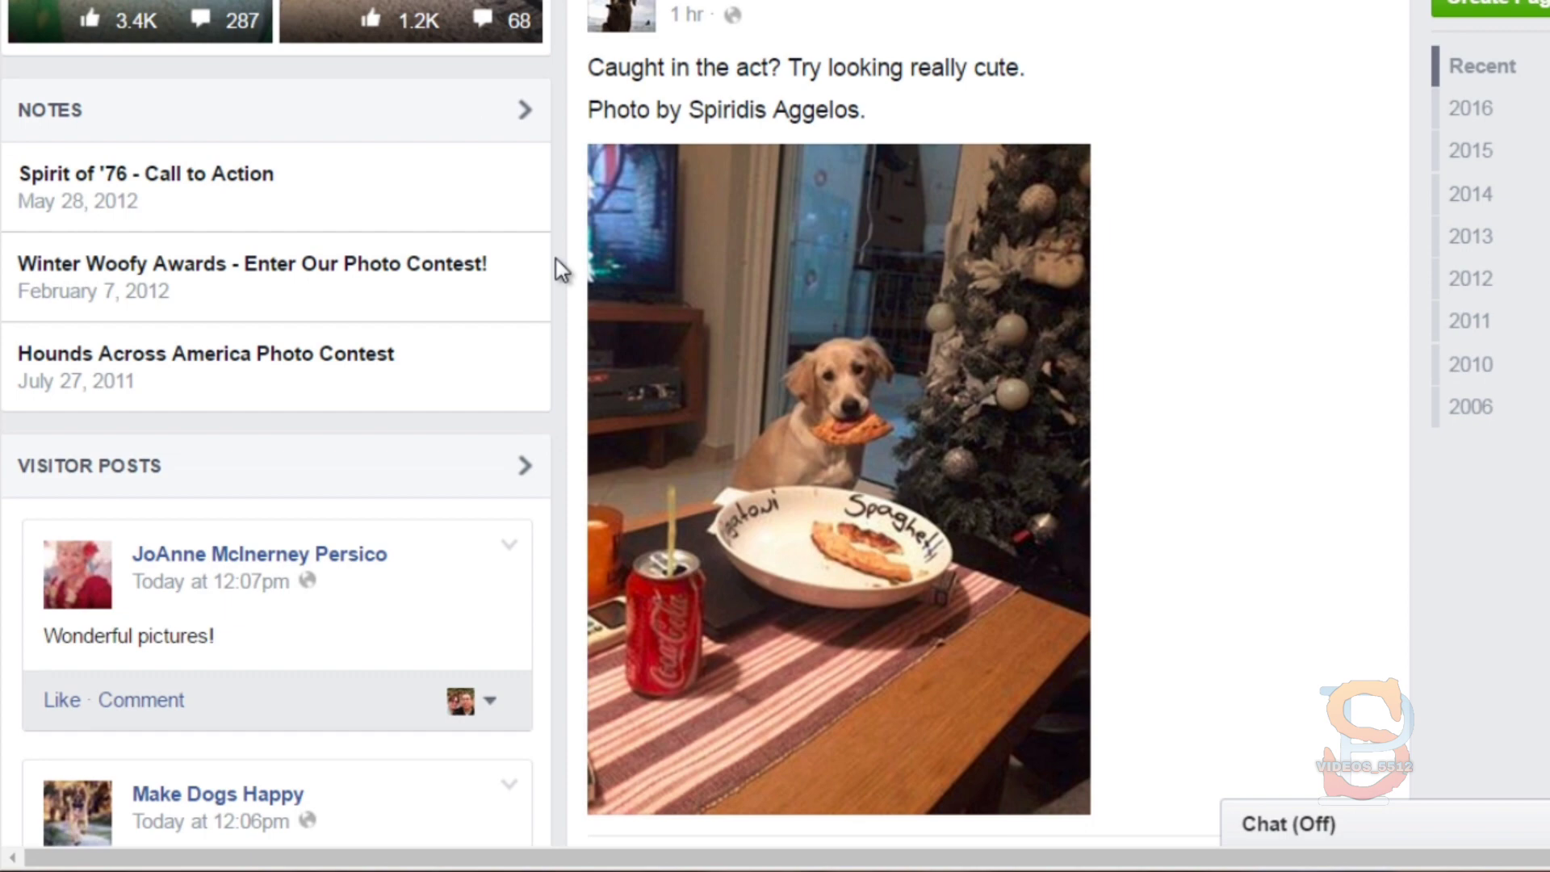
scroll(556, 260, down, 8)
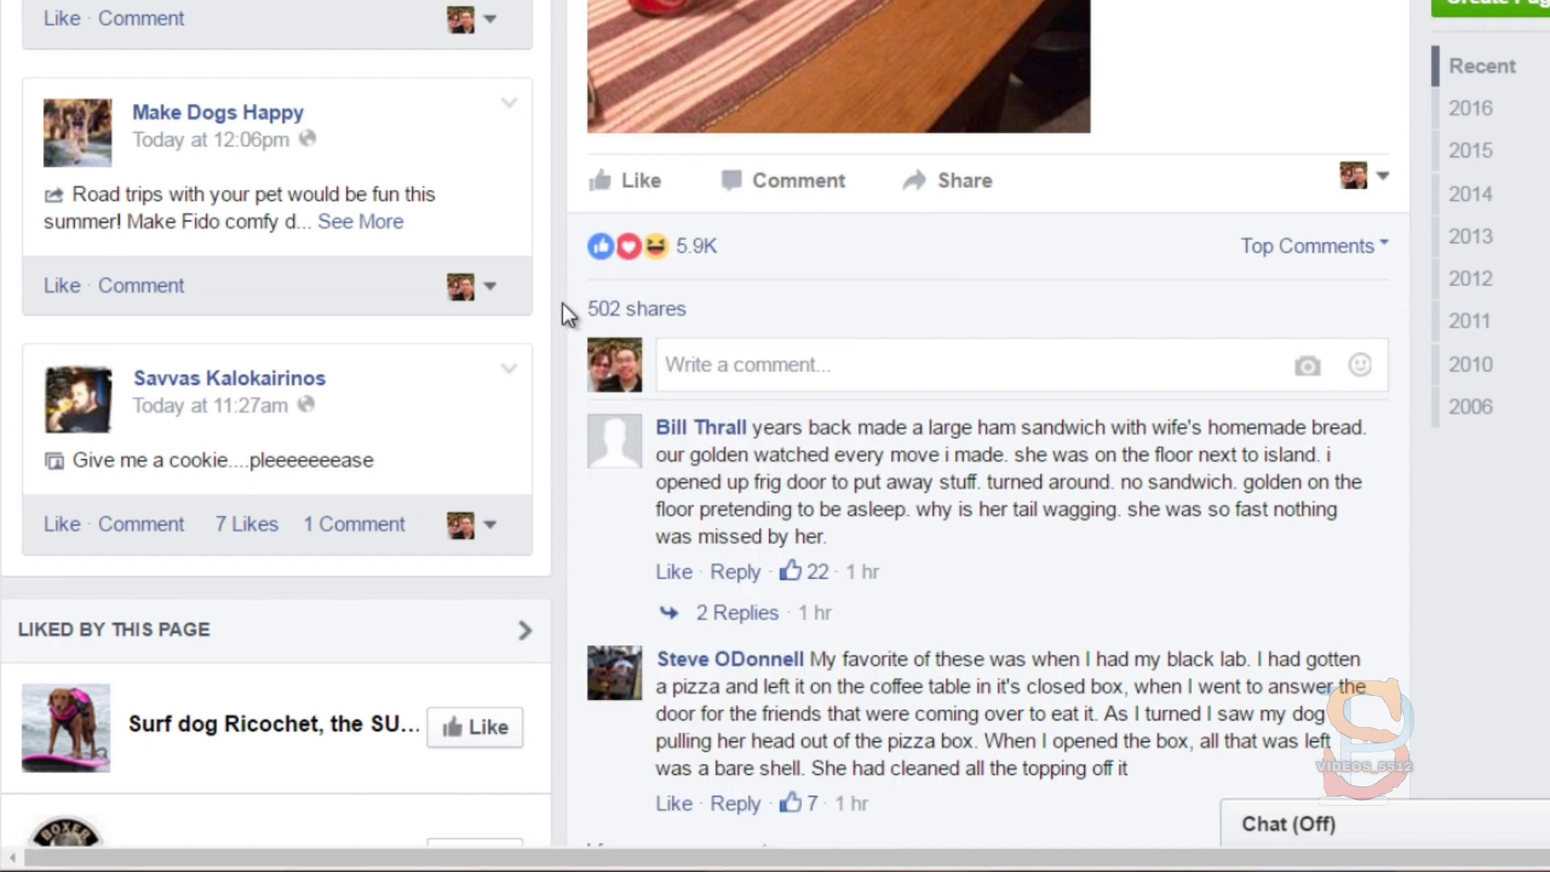
scroll(569, 315, down, 3)
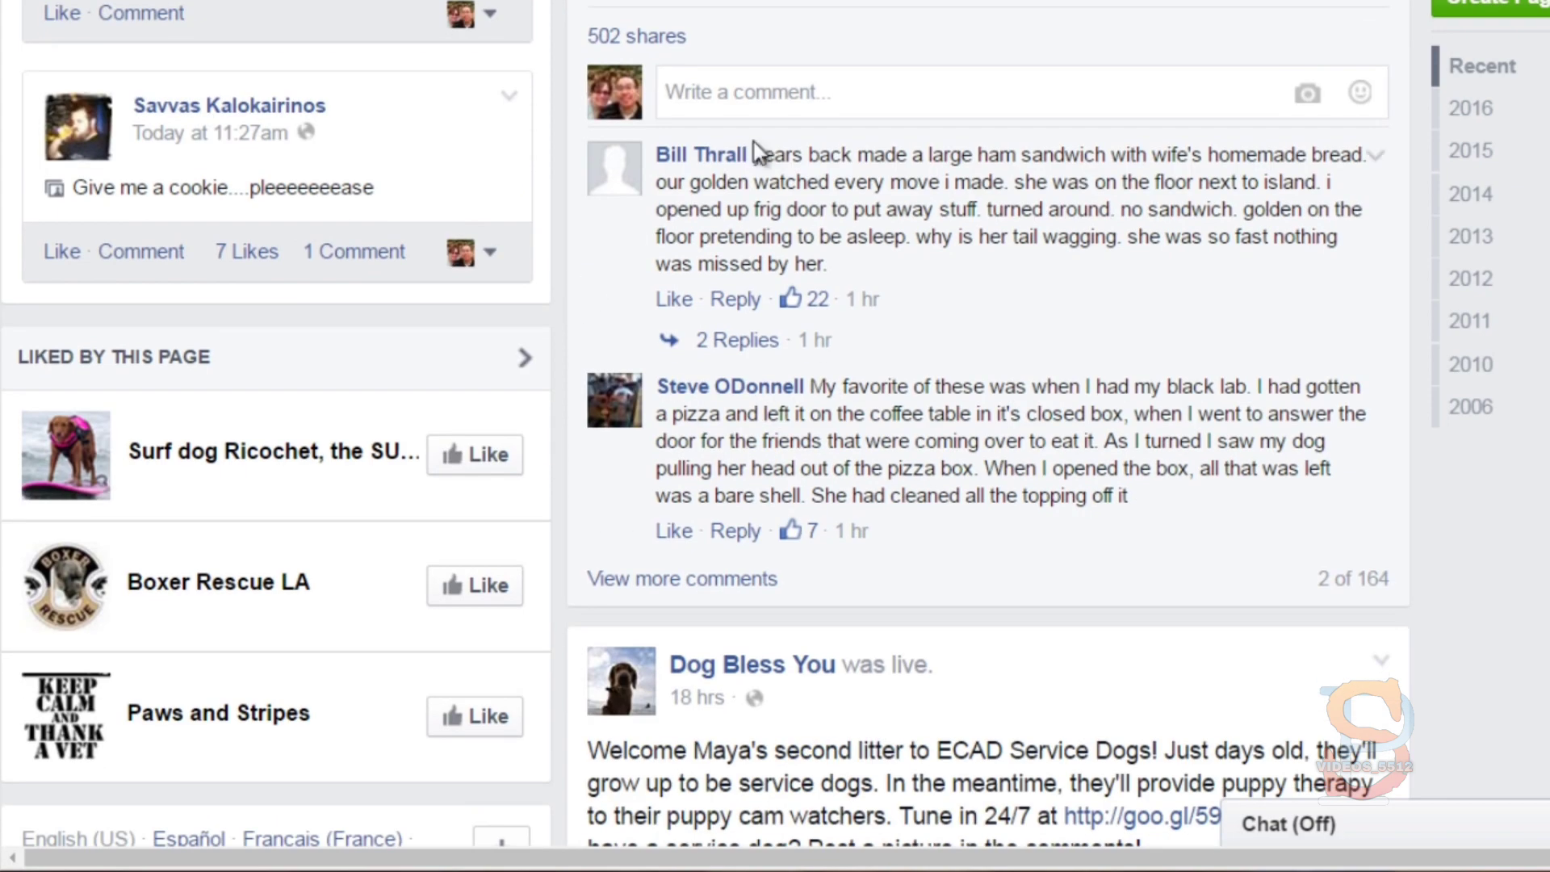
scroll(662, 379, up, 3)
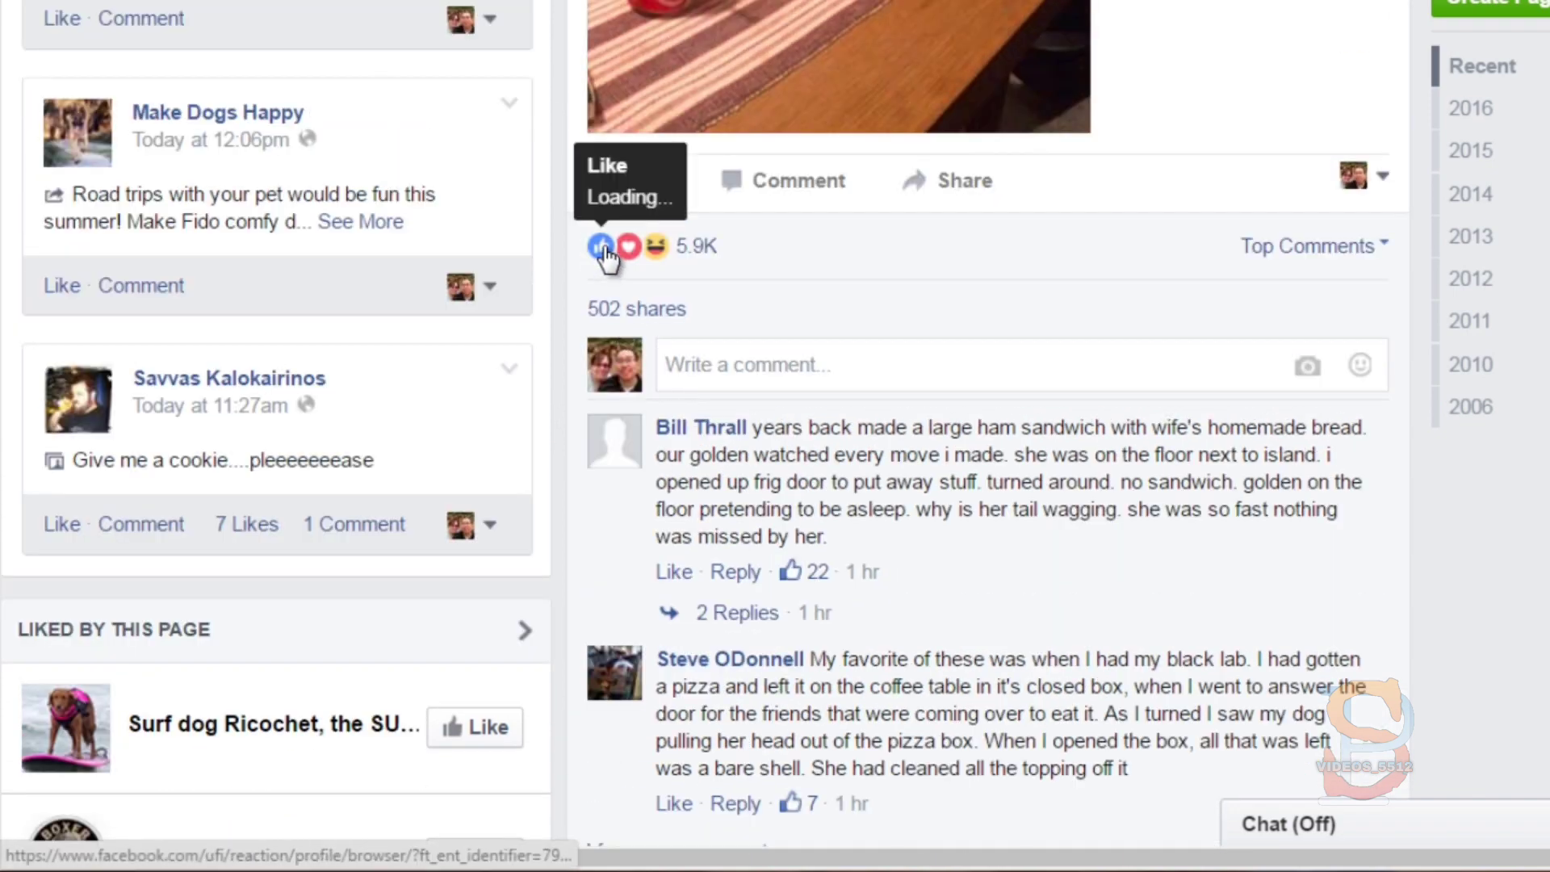
scroll(563, 345, down, 5)
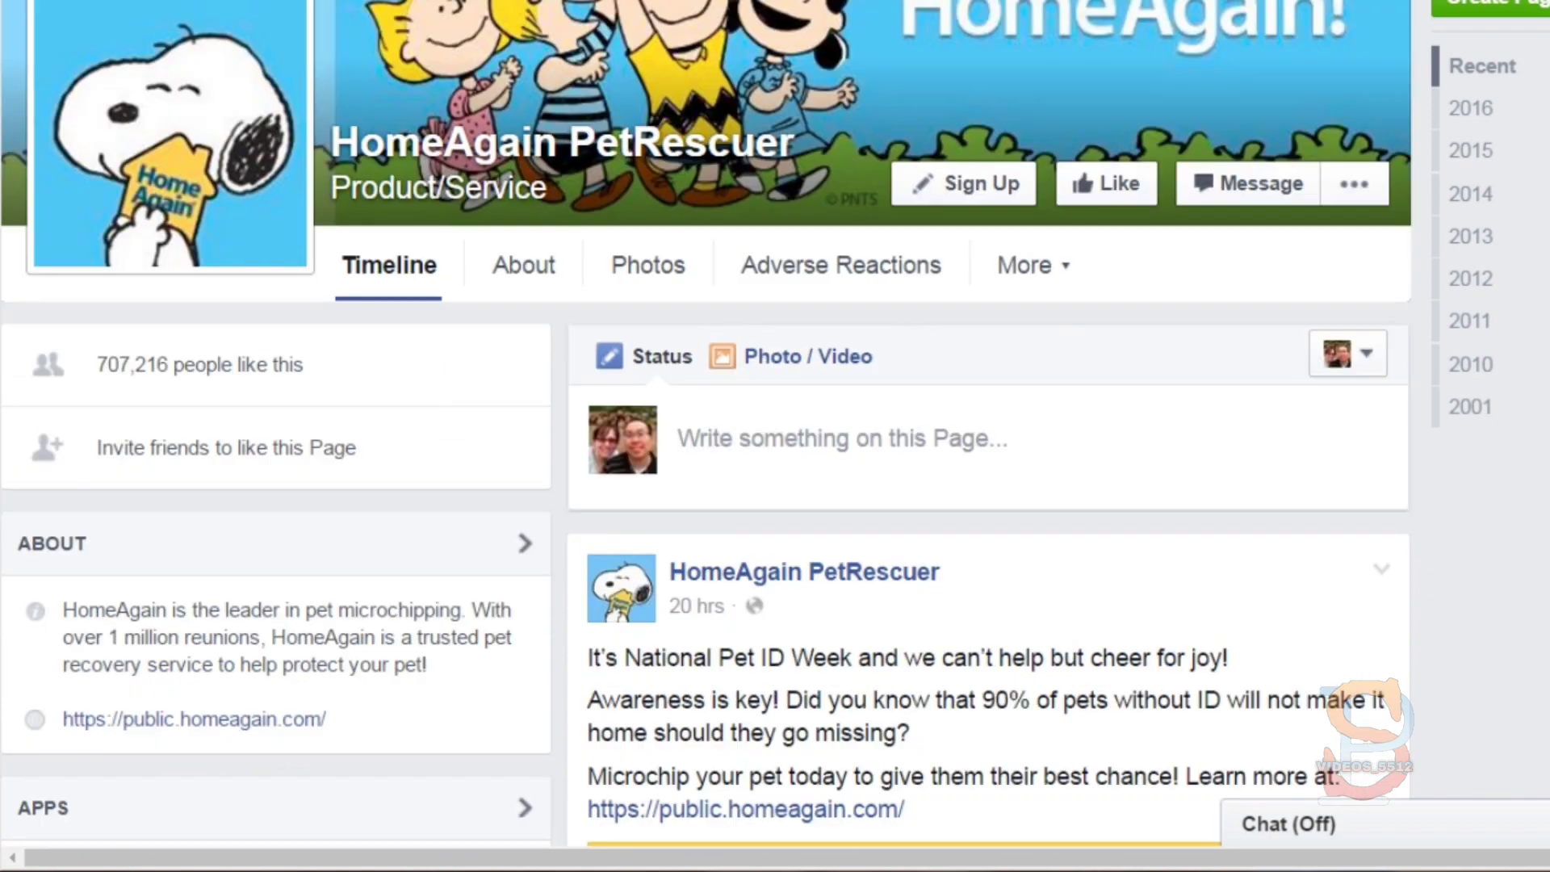
scroll(544, 251, down, 5)
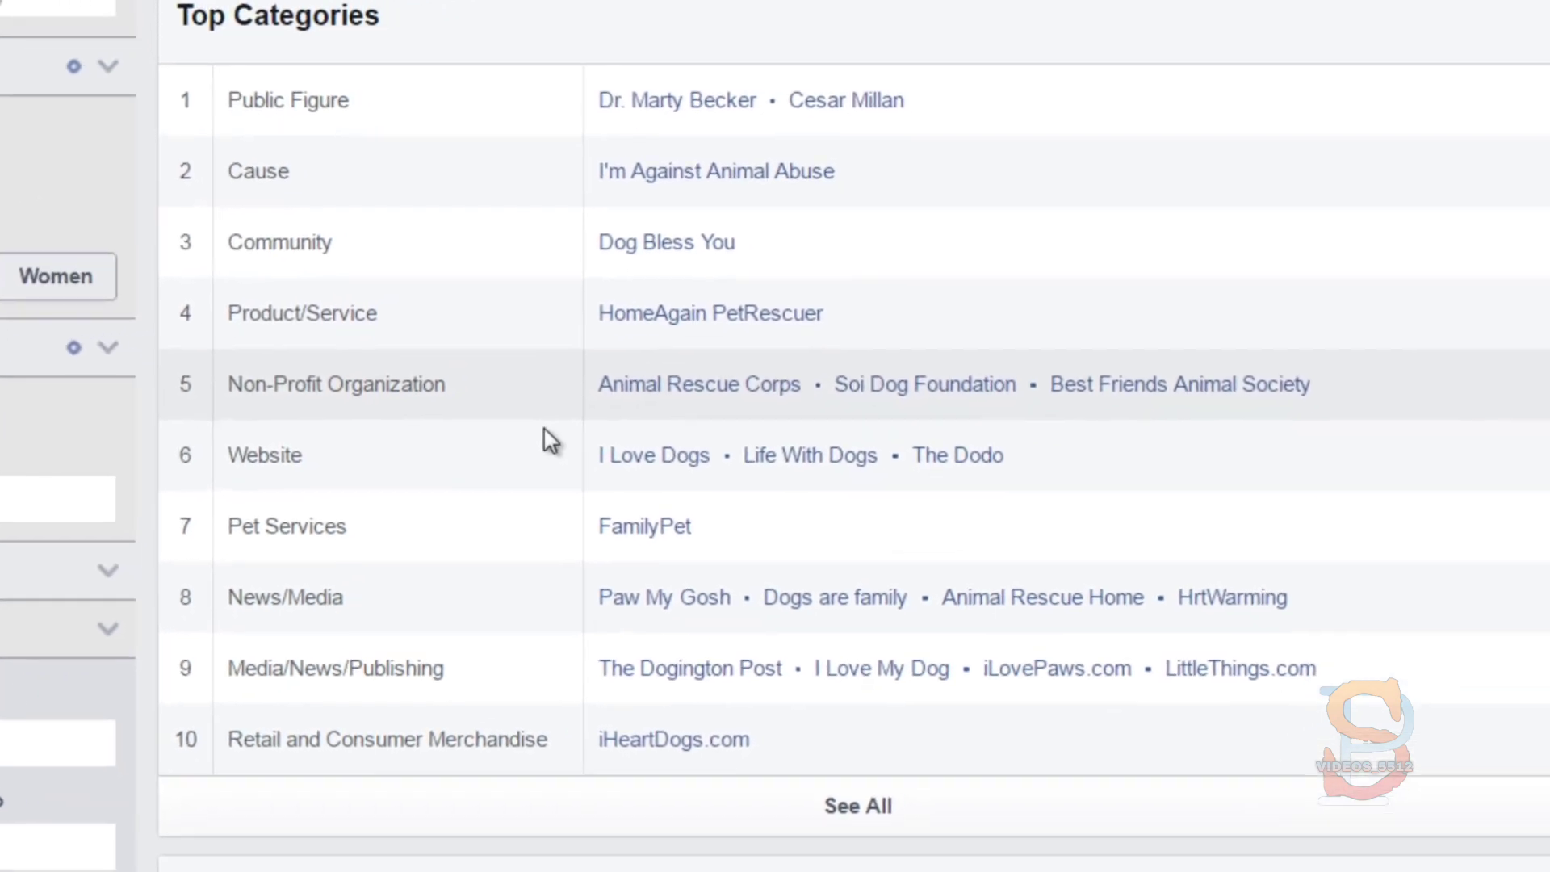
Step: Review the most-liked pages in the Page Likes table and check their affinity
scroll(613, 420, down, 5)
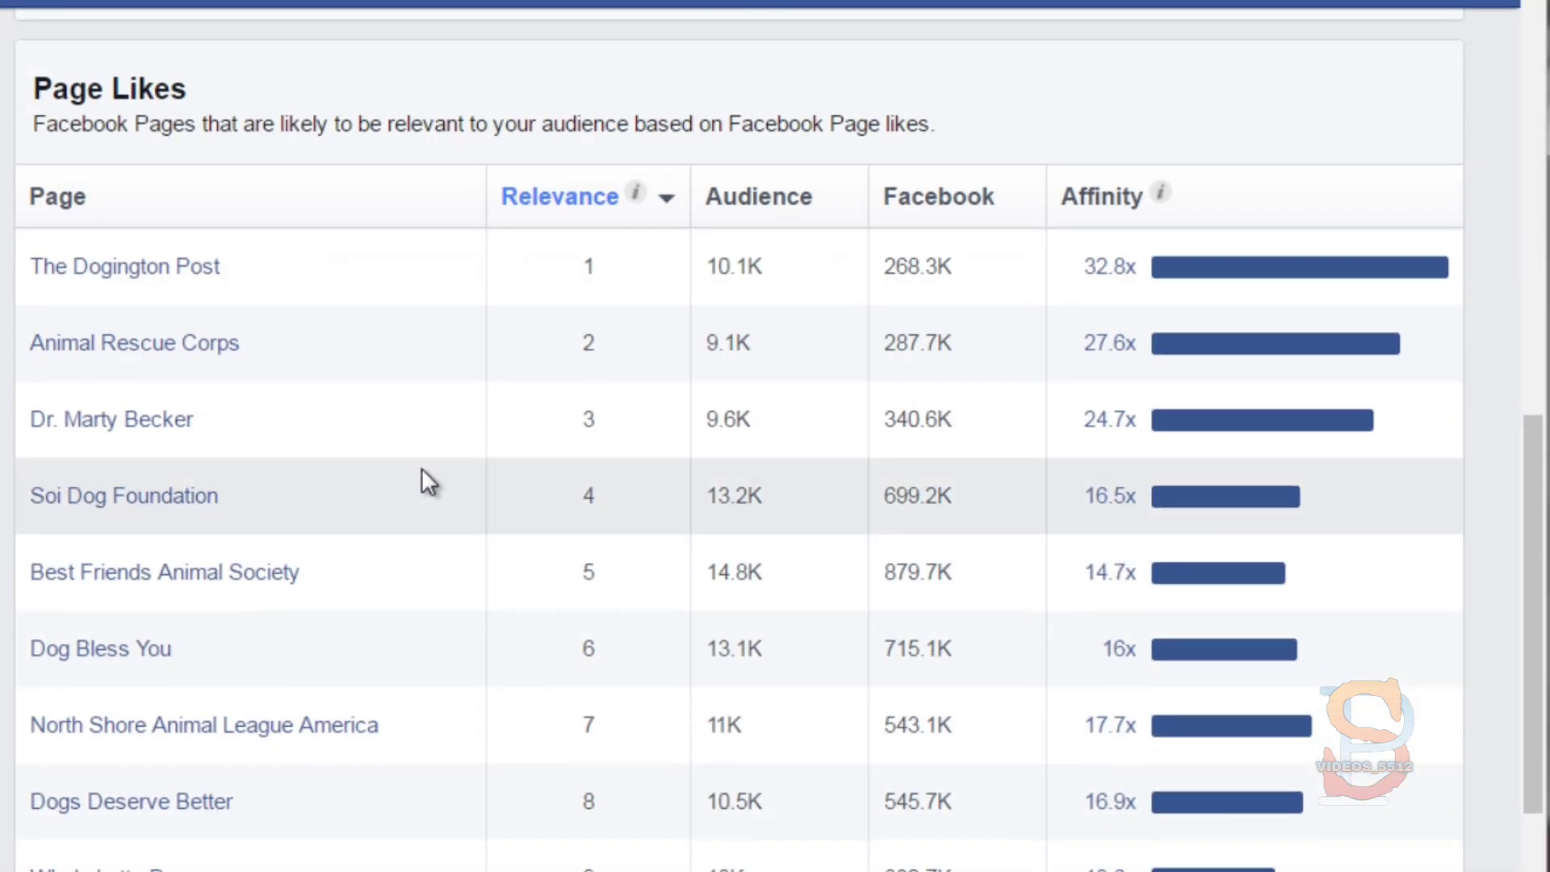
mouse_move(202, 277)
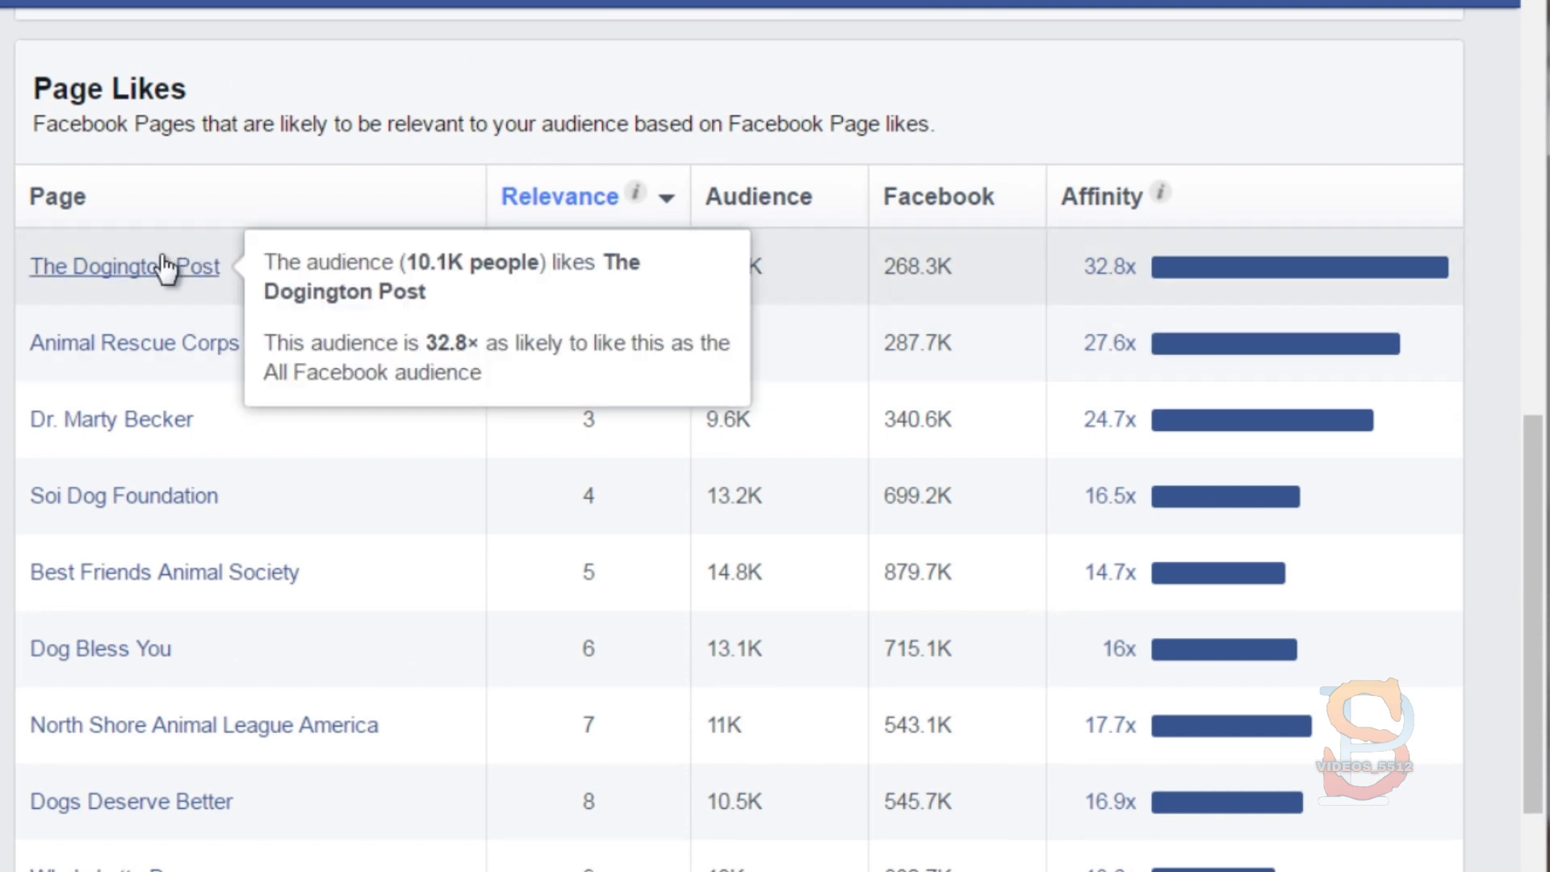
scroll(197, 588, down, 4)
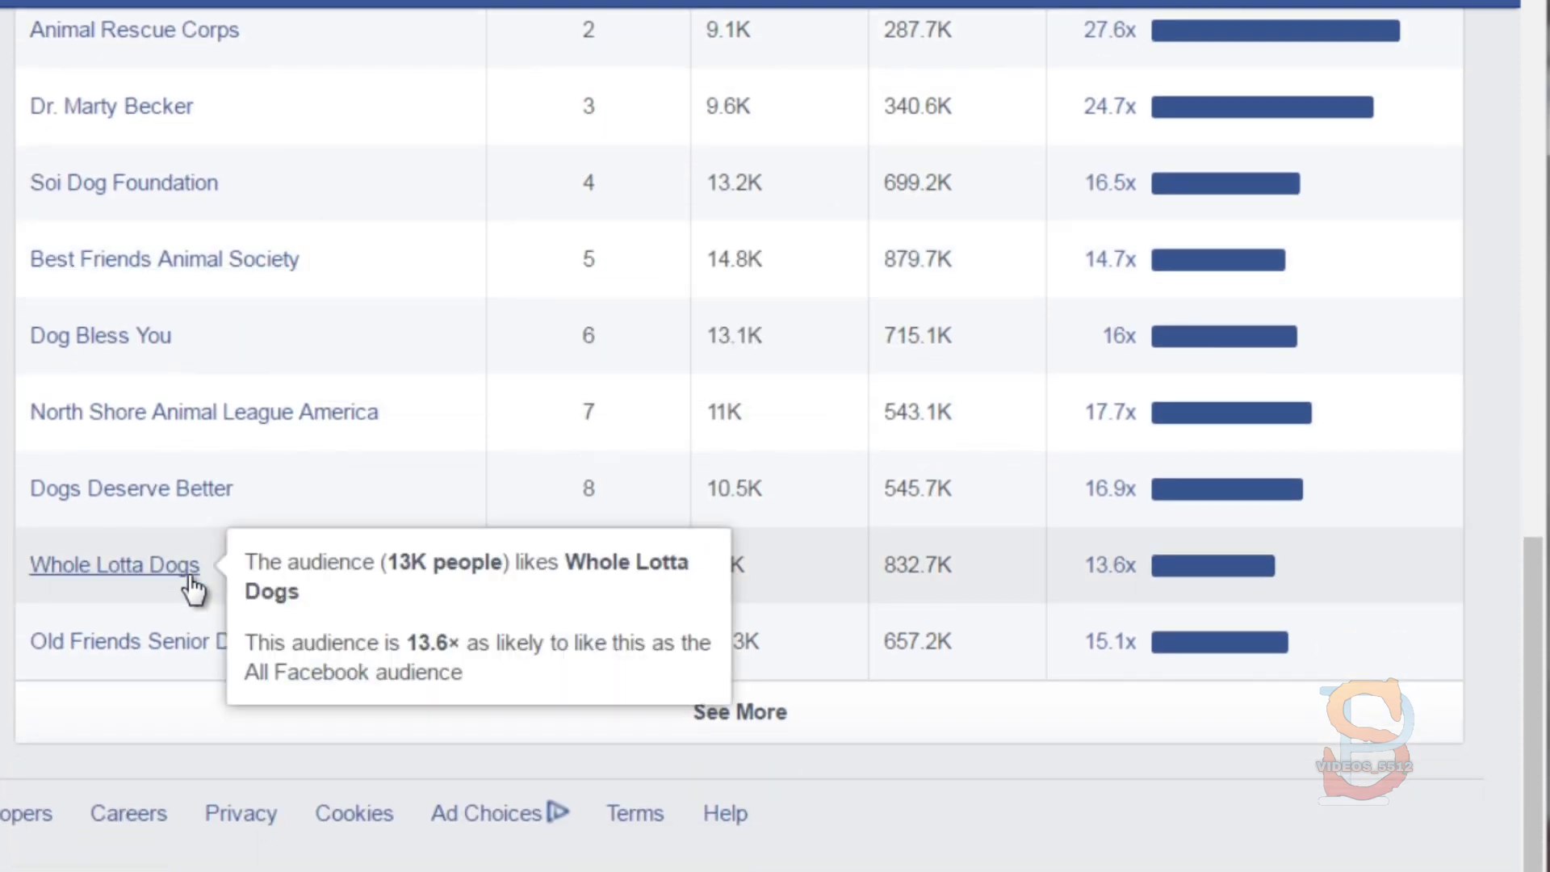
scroll(468, 455, up, 15)
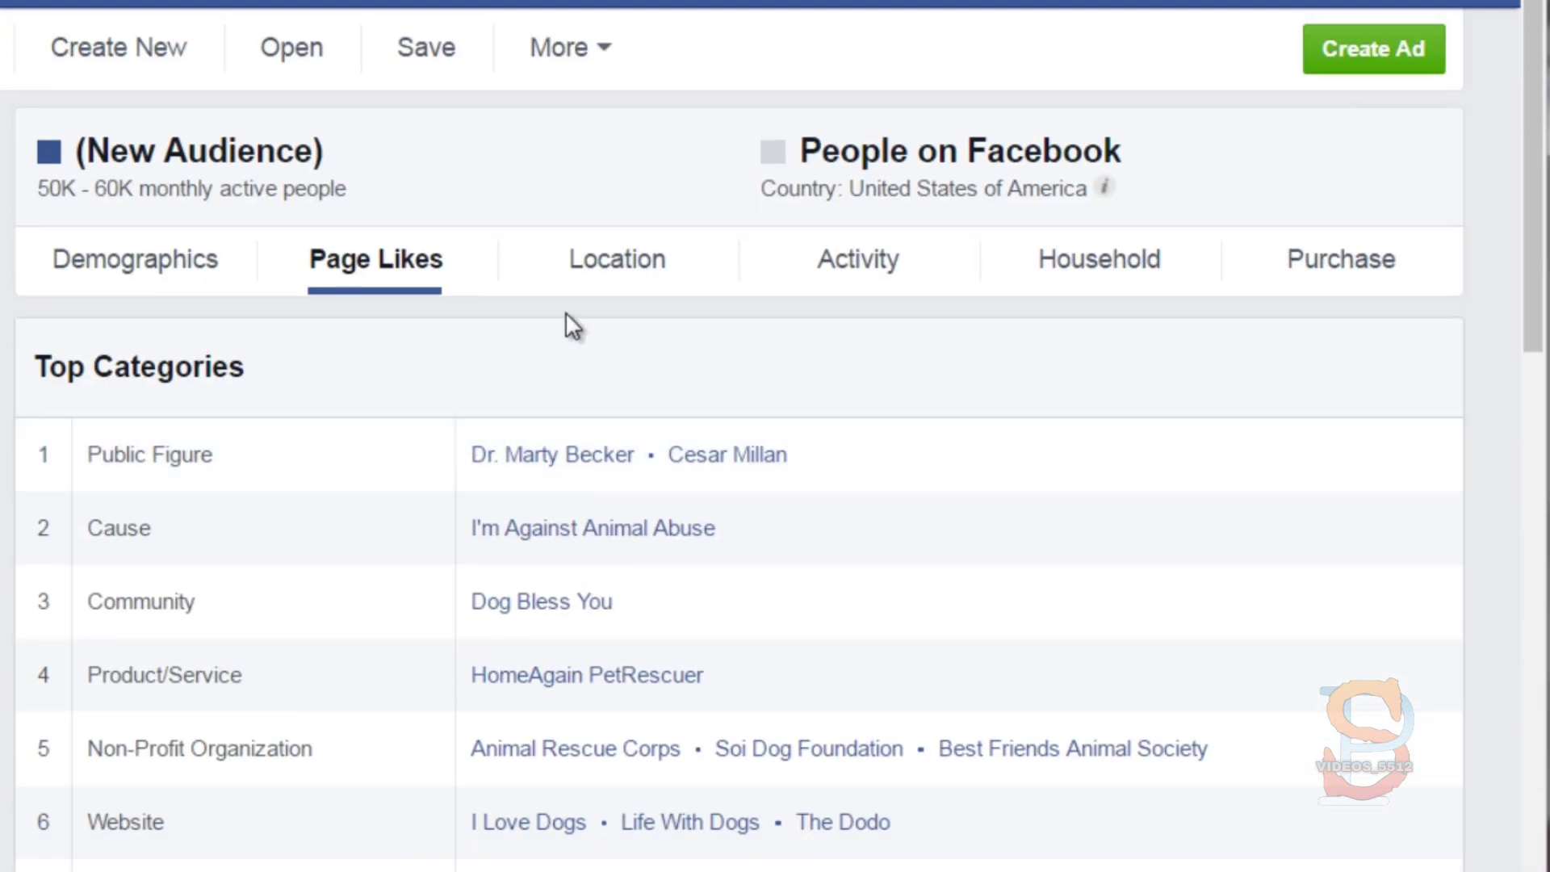
Step: Show the Location report's Top Cities, with Sacramento and Jacksonville at 2% each
click(644, 278)
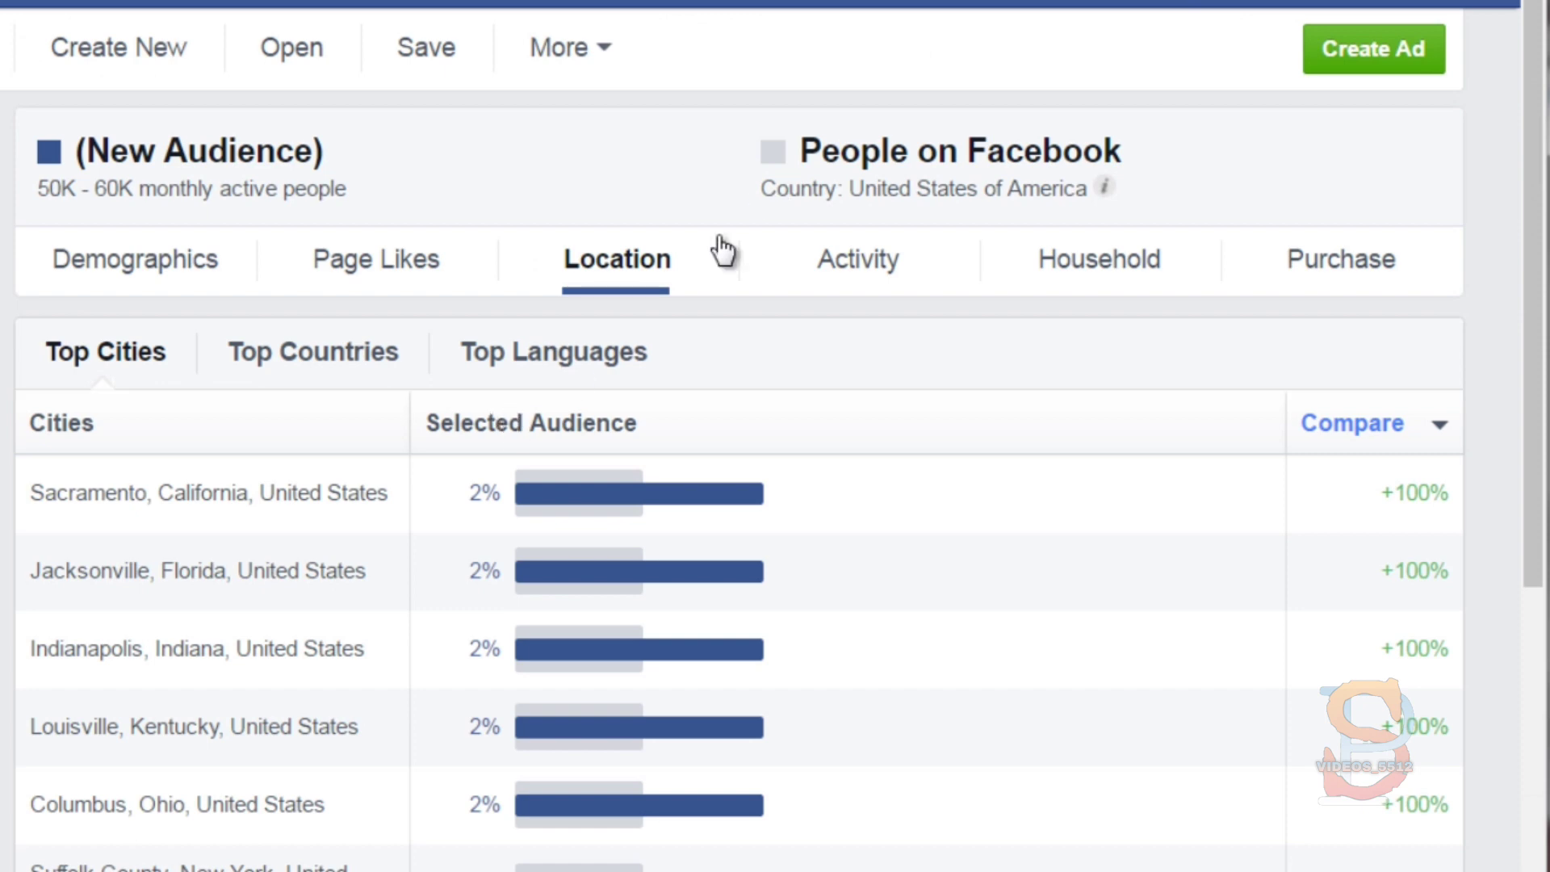
scroll(292, 551, down, 7)
scroll(291, 545, up, 7)
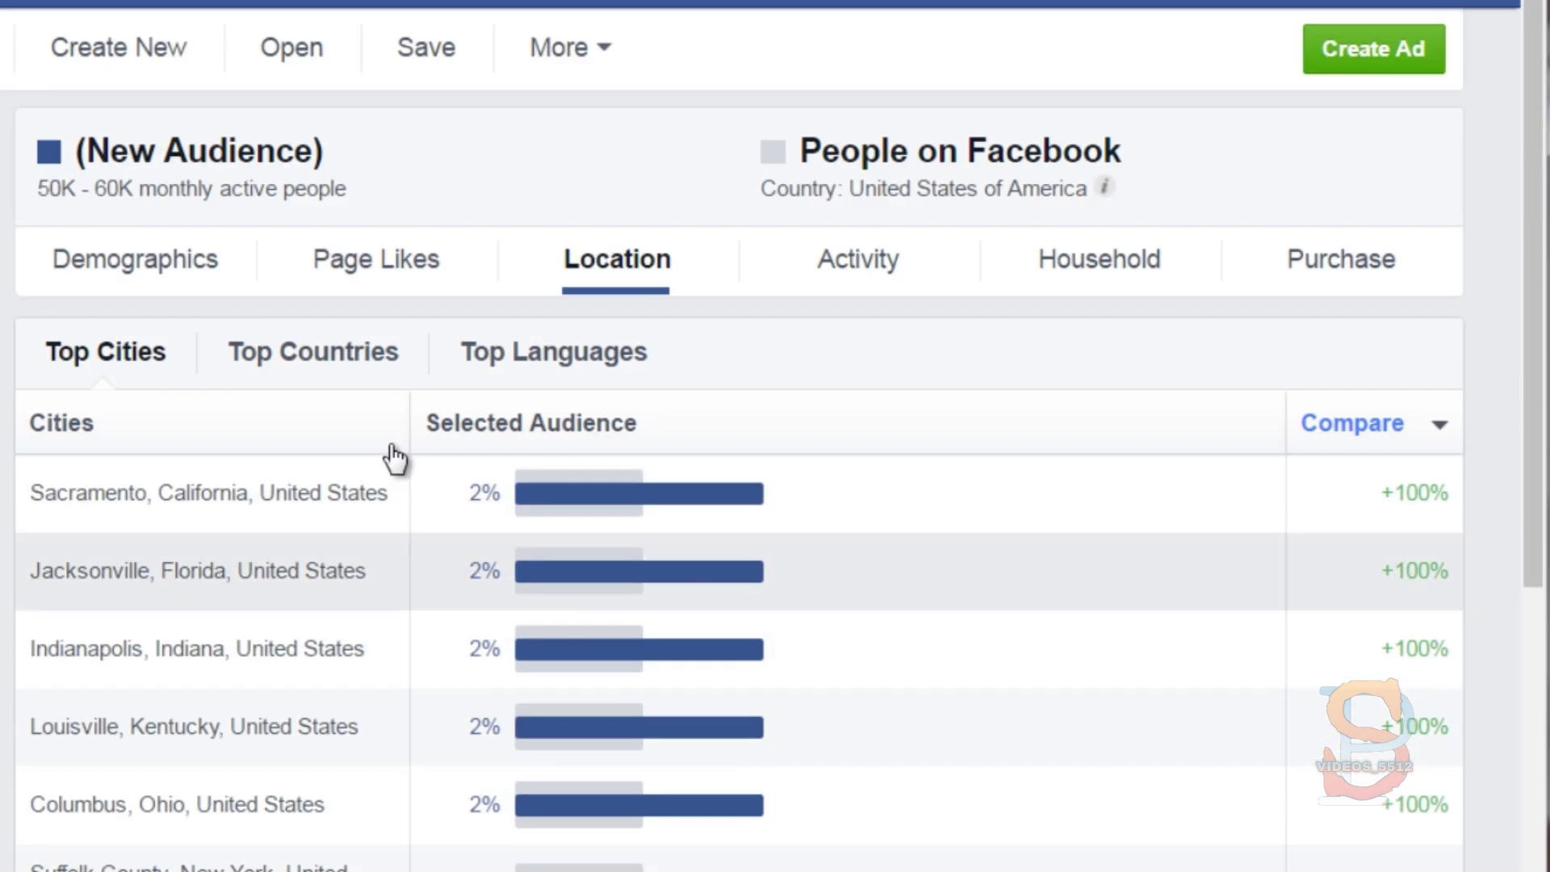
click(854, 270)
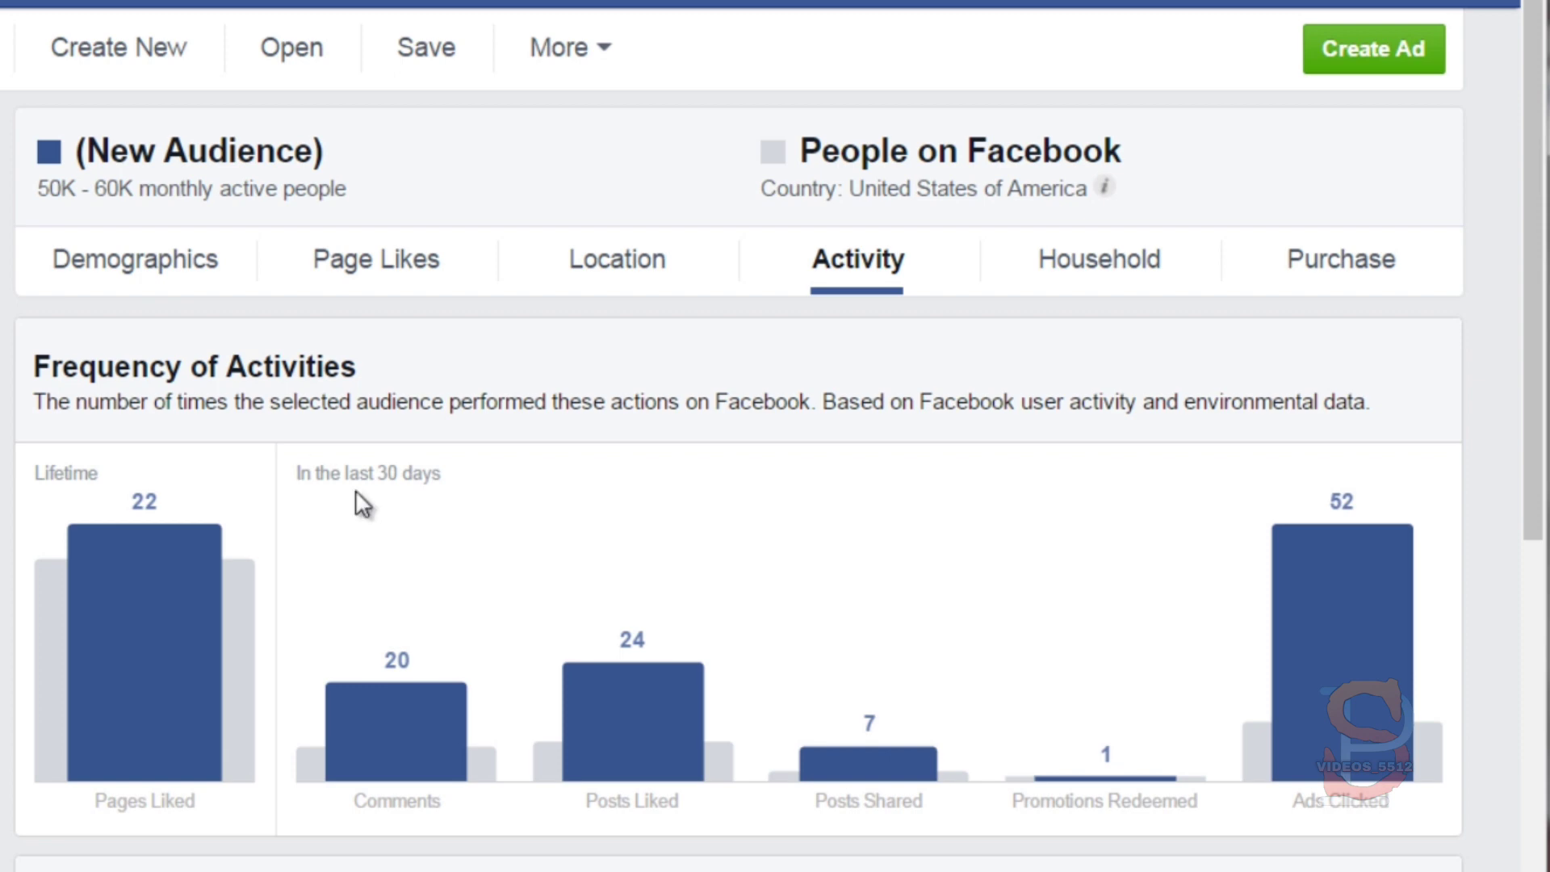
Step: Read the Activity frequencies and Device Users, including a median 52 ads clicked and 22 pages liked
scroll(360, 502, down, 4)
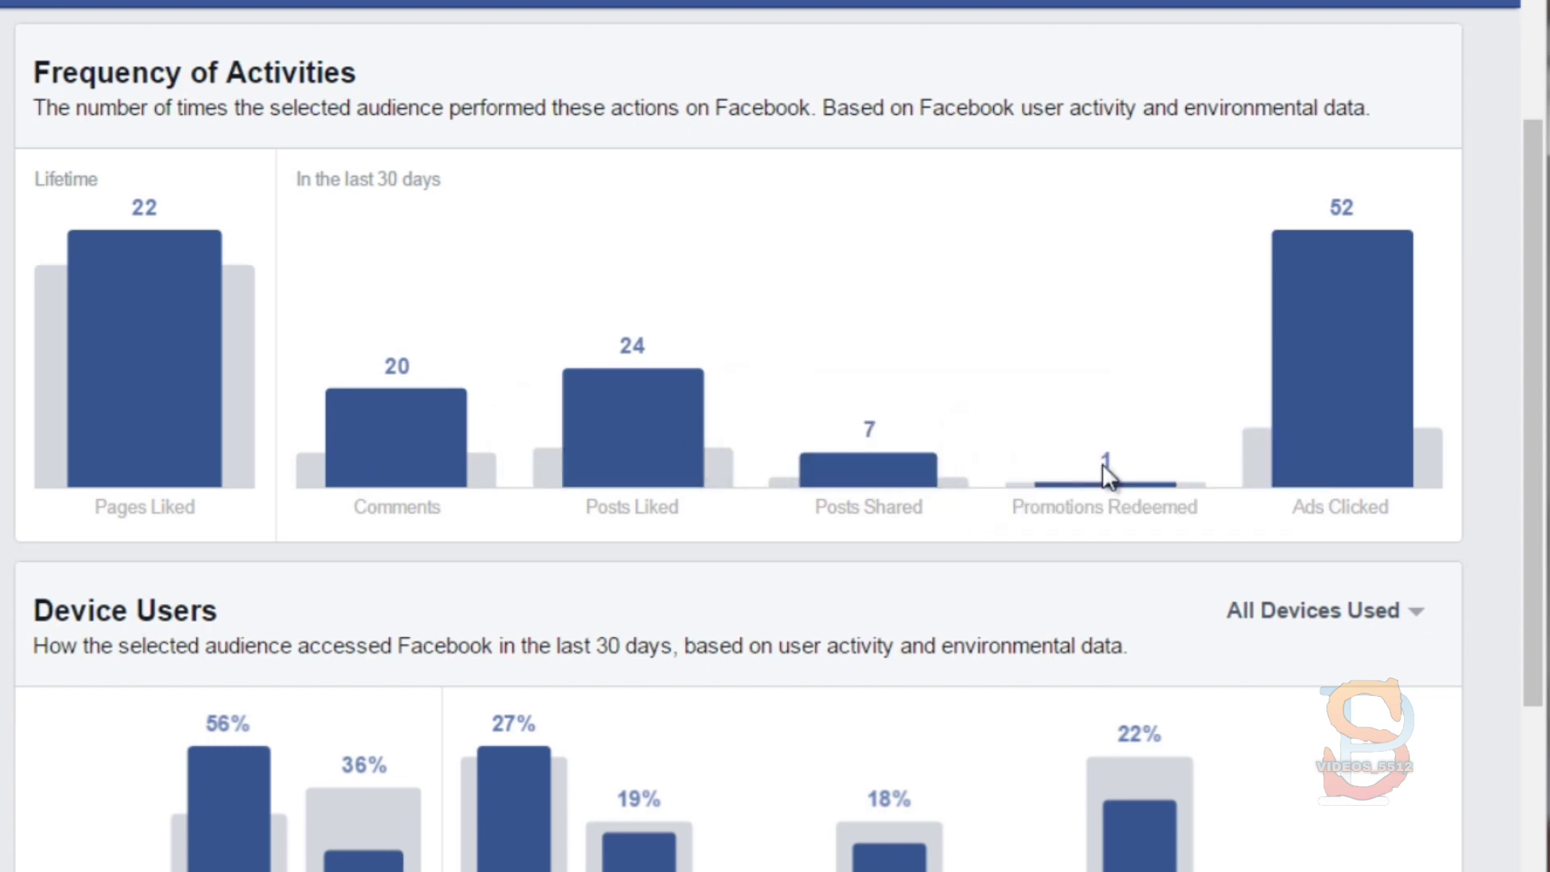
mouse_move(1330, 263)
scroll(91, 682, down, 5)
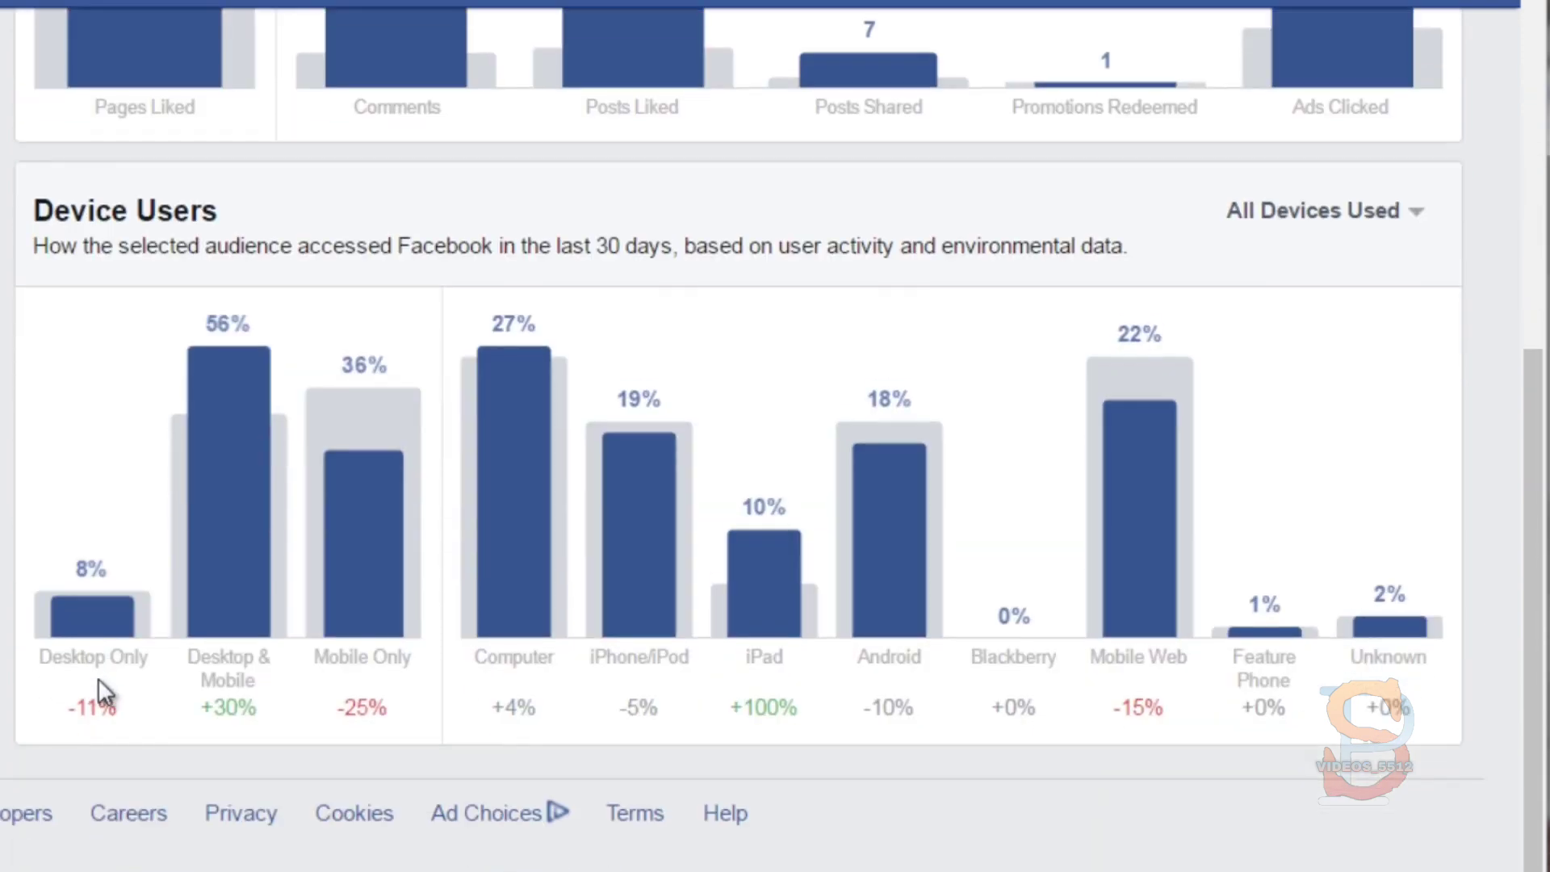
mouse_move(1203, 507)
mouse_move(637, 399)
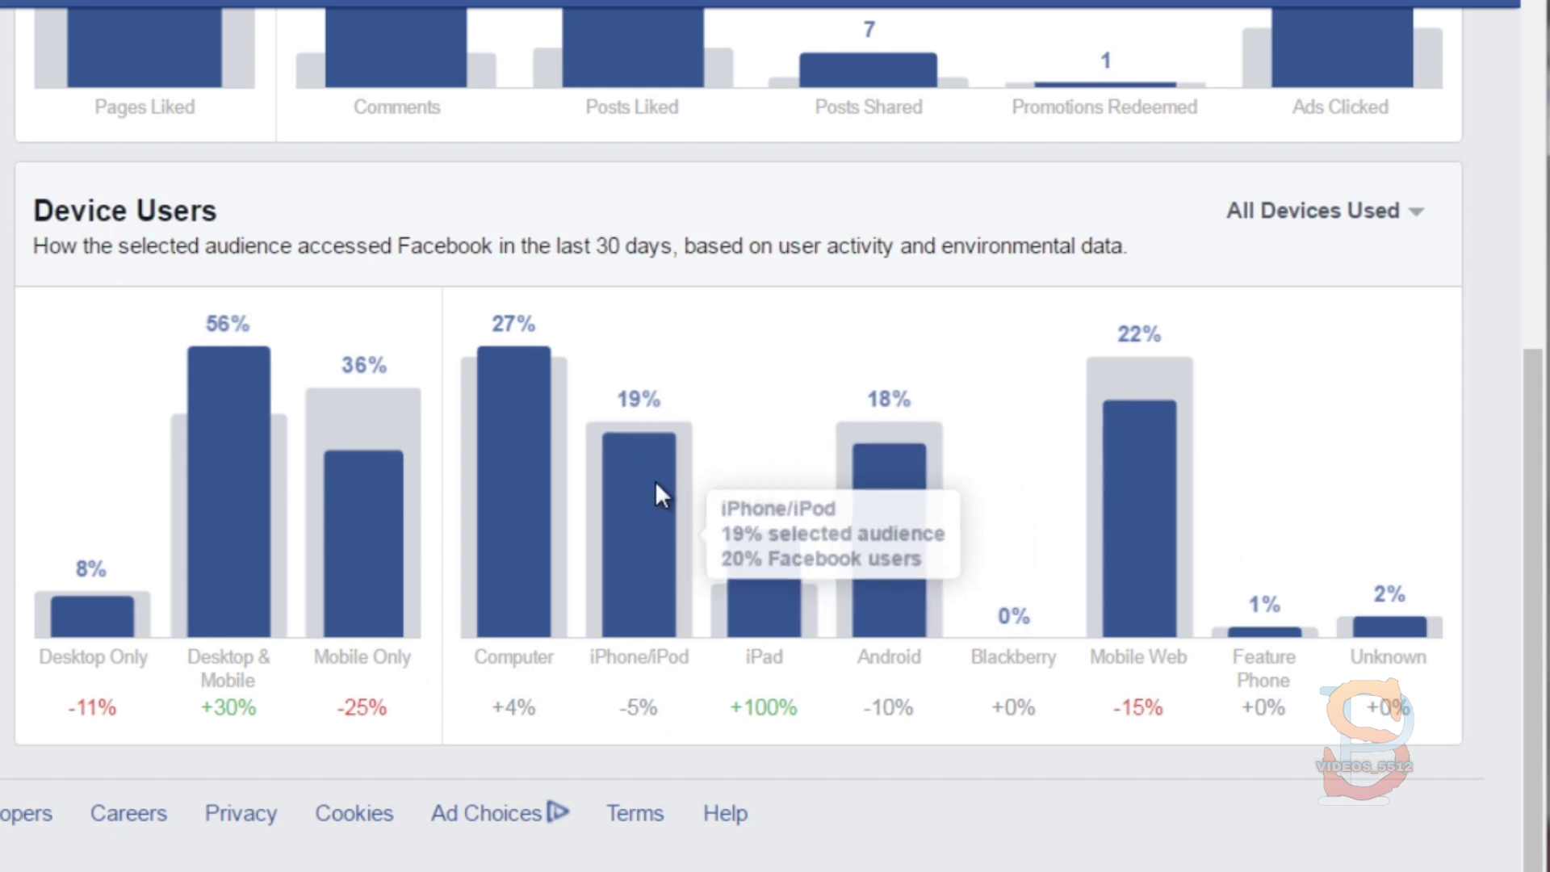
mouse_move(771, 579)
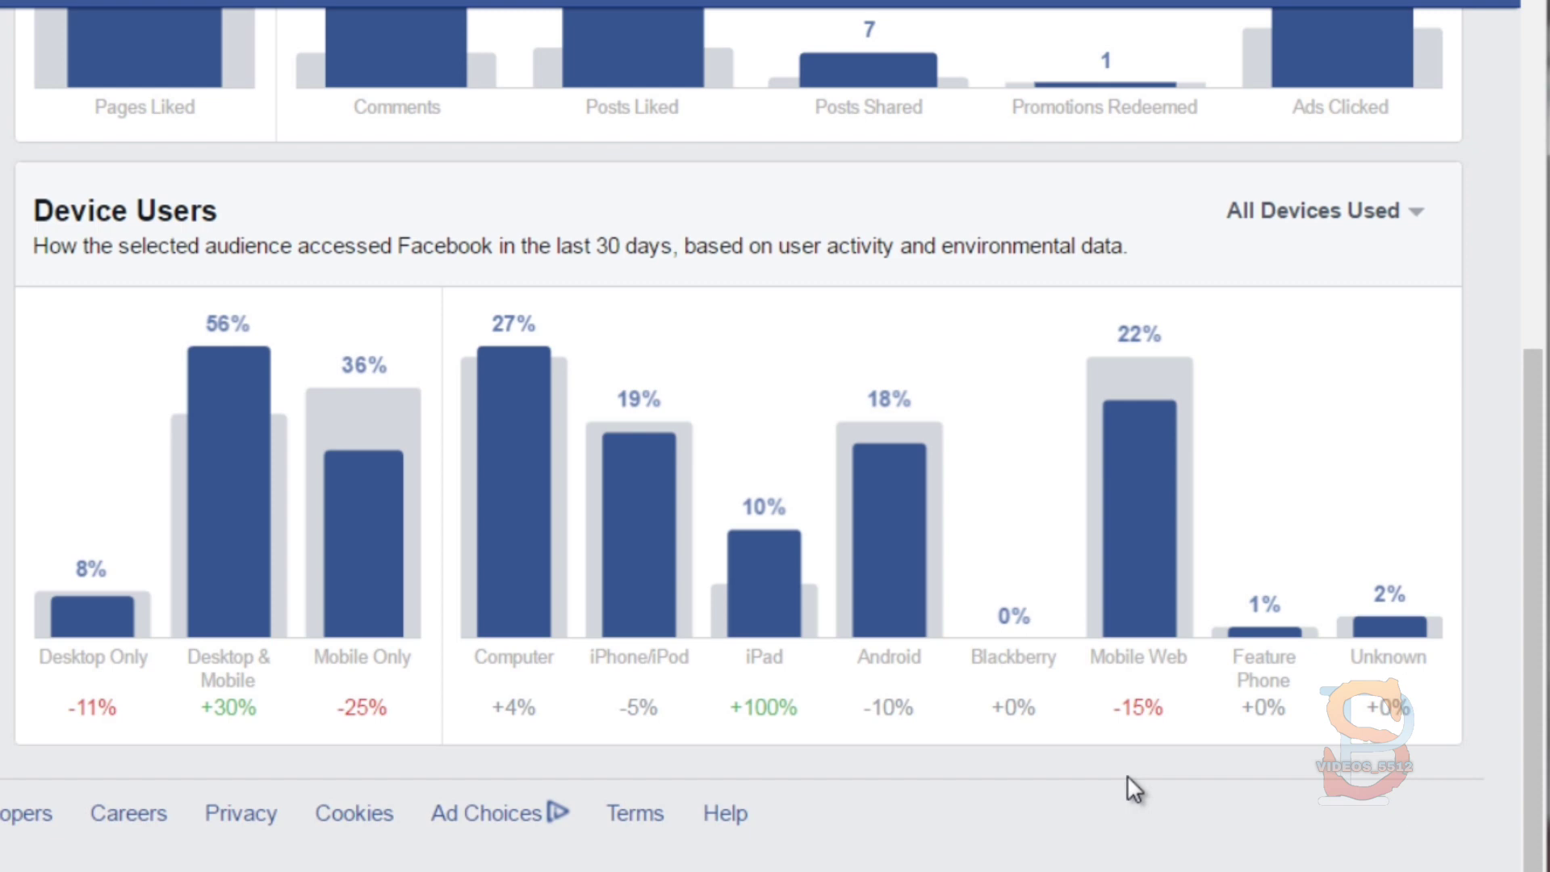
scroll(1117, 545, up, 6)
scroll(1116, 549, up, 2)
scroll(1142, 512, down, 2)
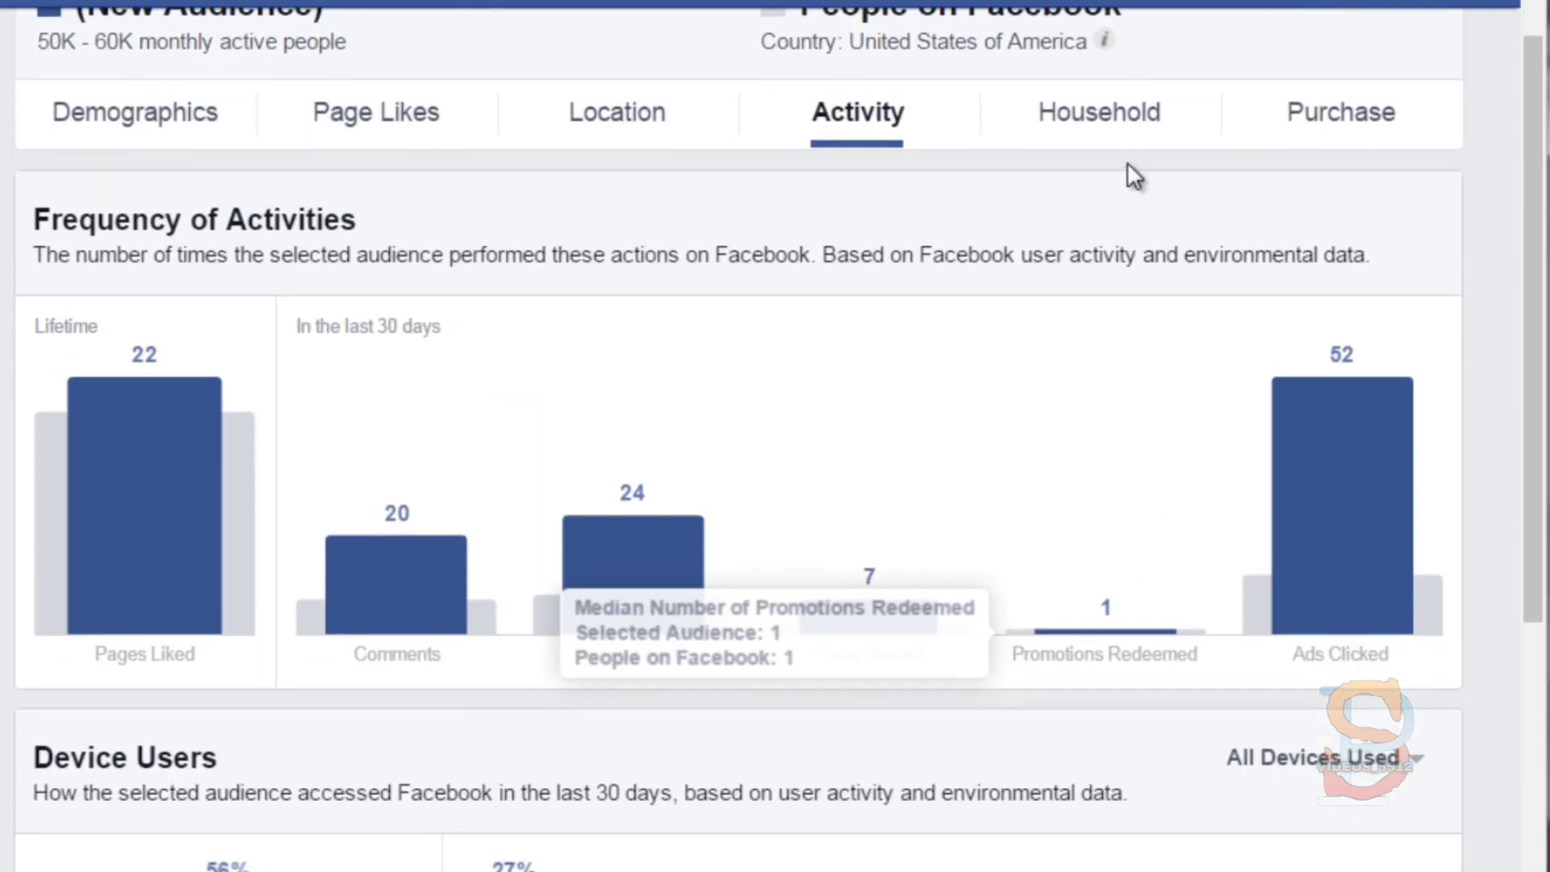
Step: Review household data down to Spending Methods: 32% earn $50–75K and 86% own homes
click(1142, 129)
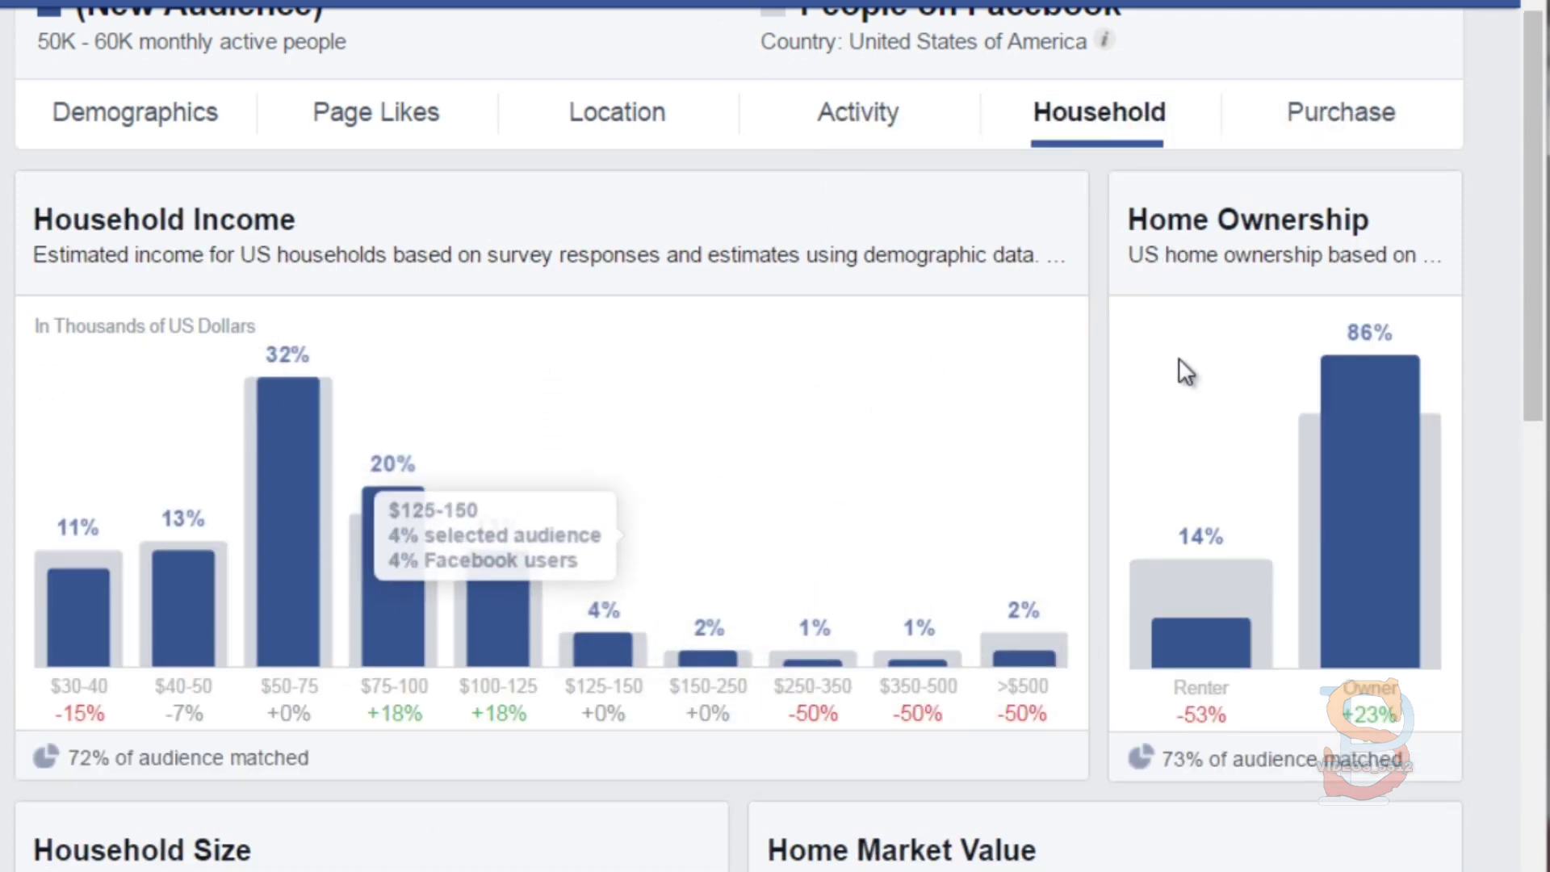
mouse_move(1436, 462)
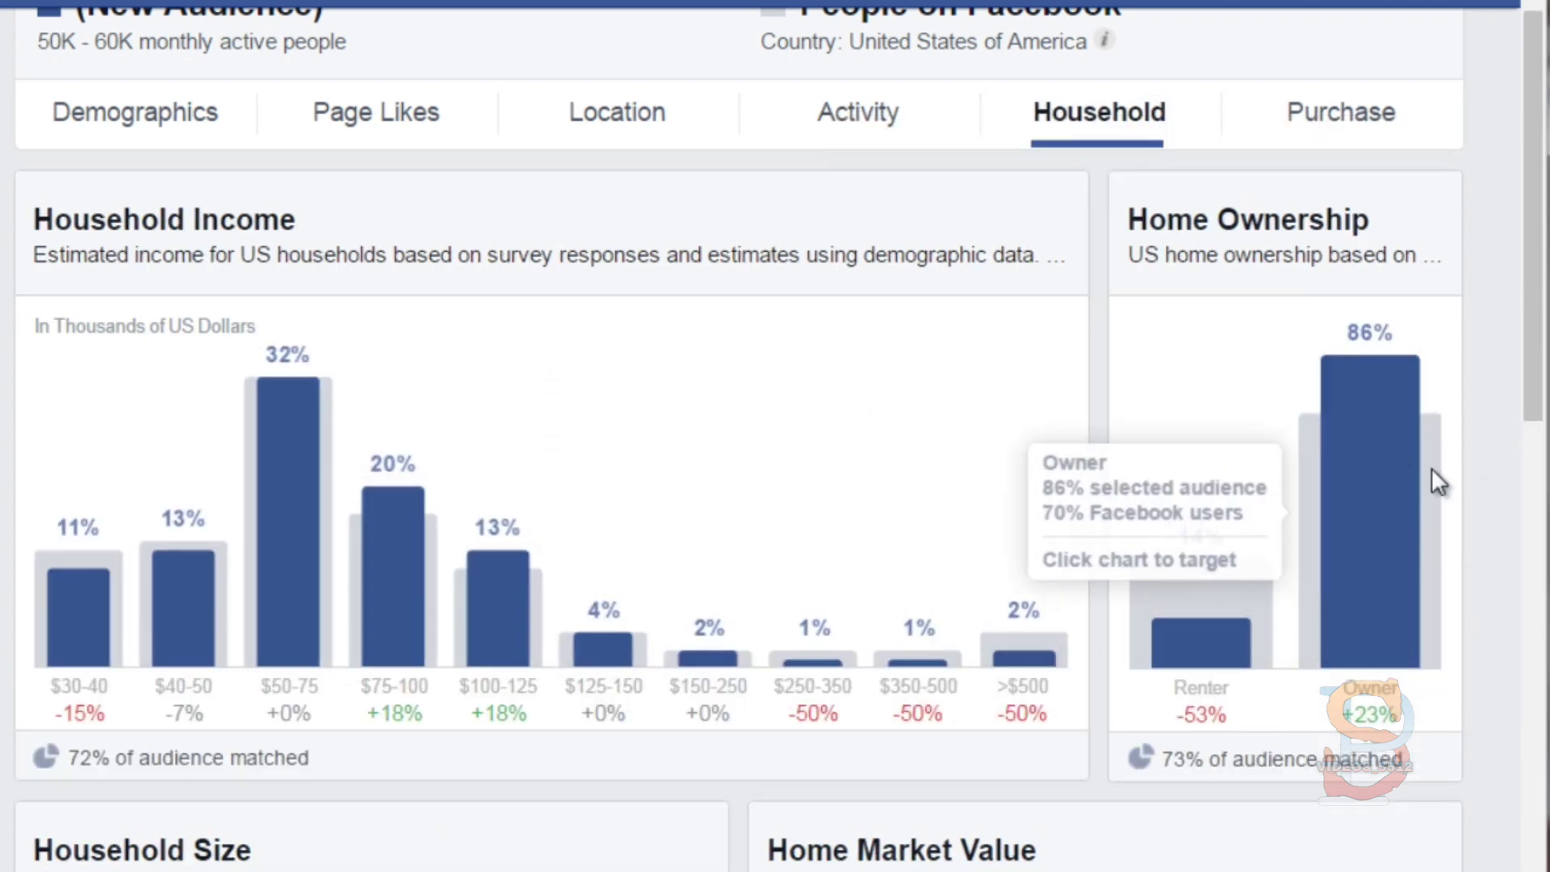
scroll(1408, 501, down, 7)
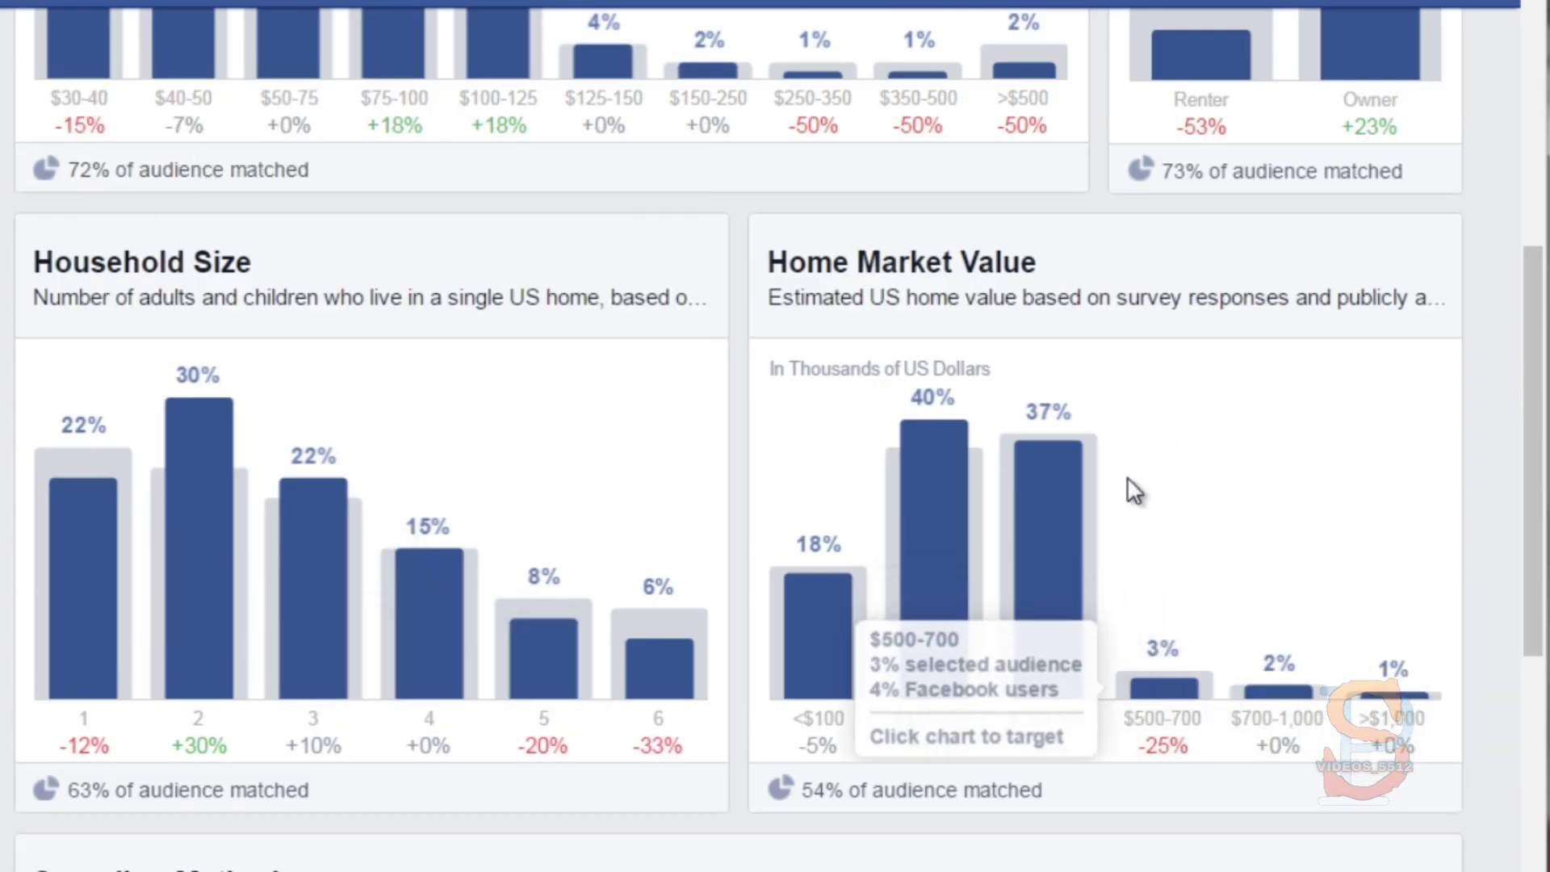
scroll(1127, 464, down, 5)
scroll(1118, 476, down, 3)
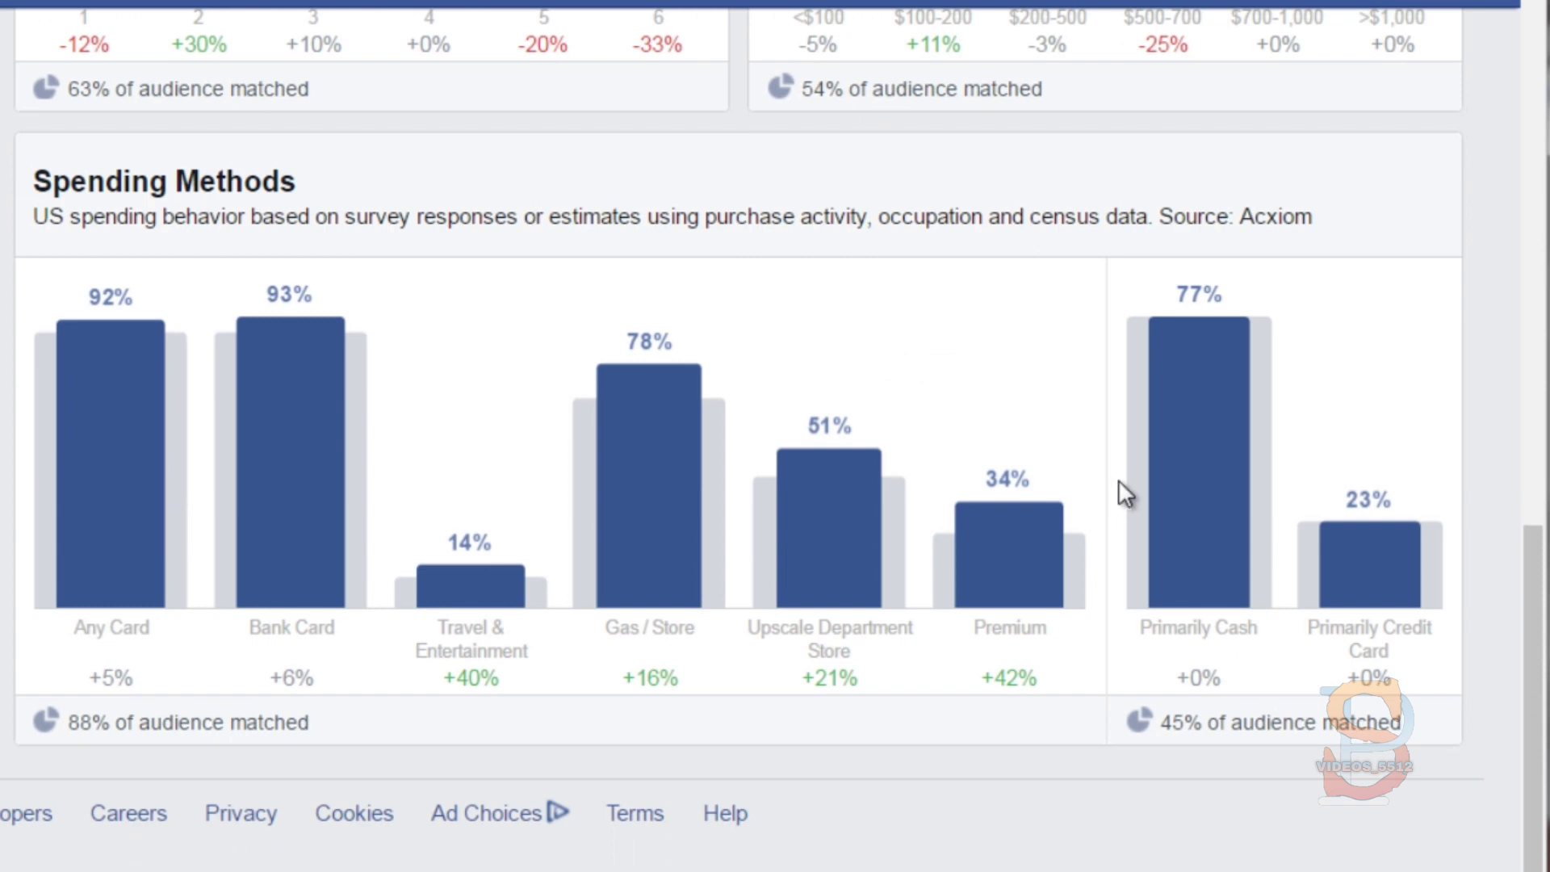
scroll(1227, 516, up, 12)
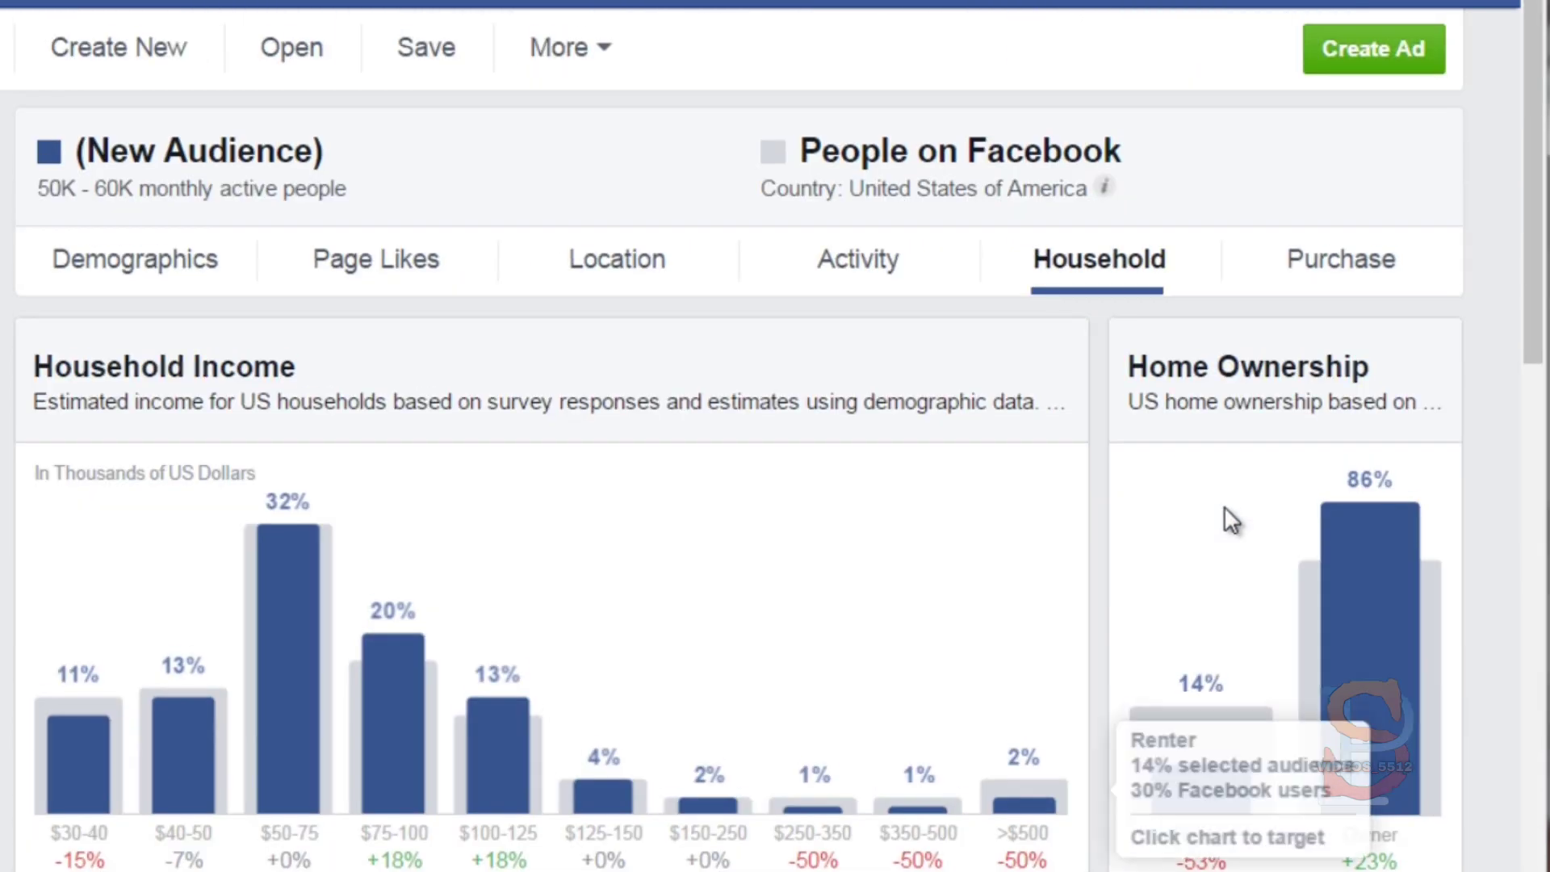
click(1341, 284)
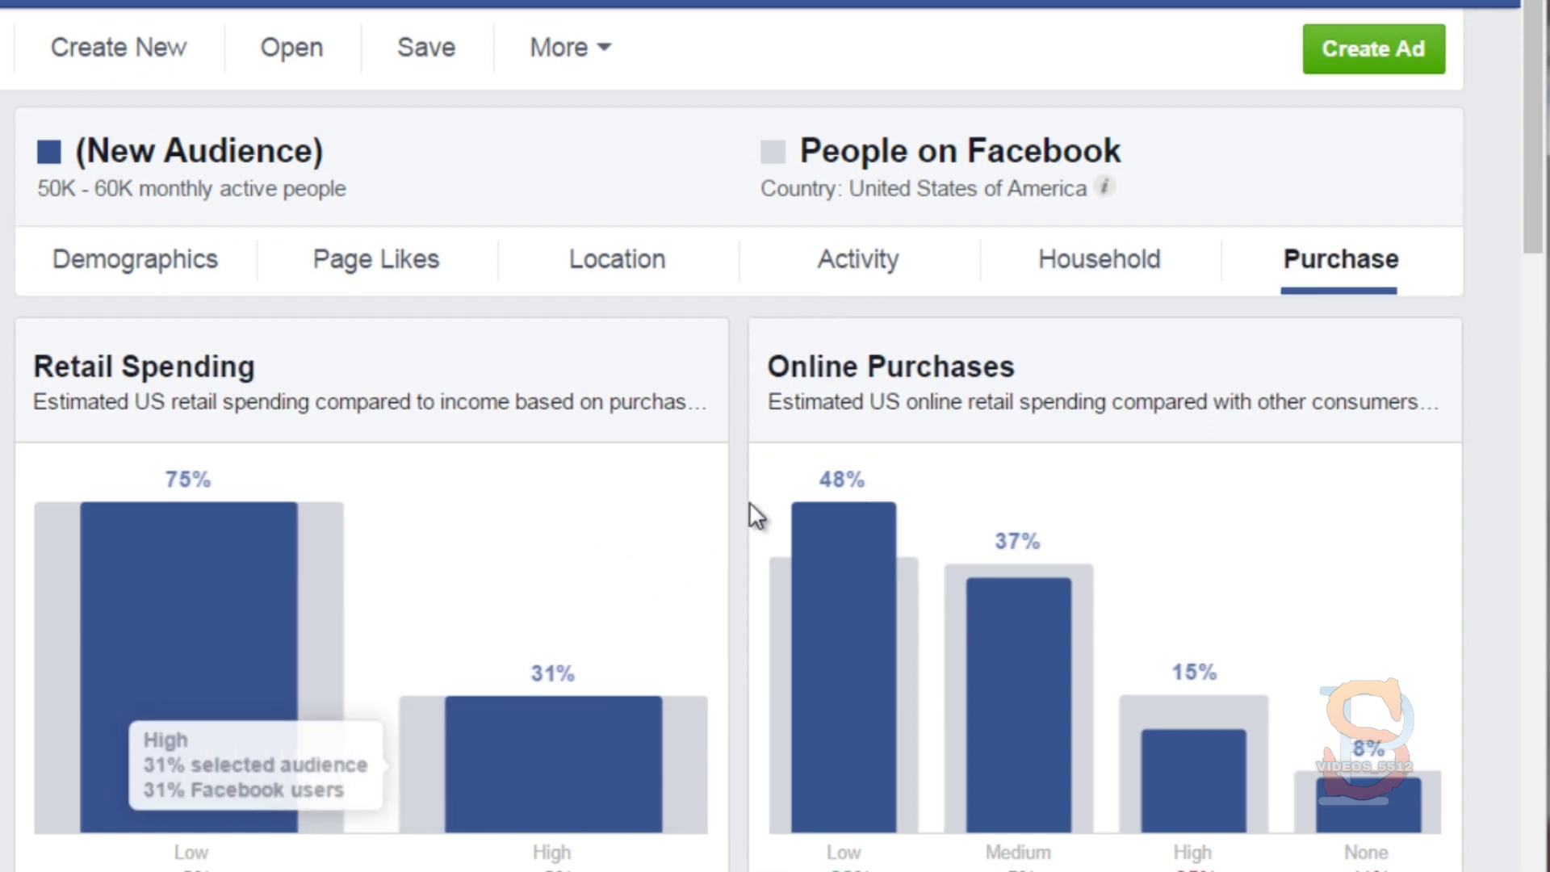
Step: Inspect the Retail Spending and Online Purchases bars, with 75% showing low retail spending
scroll(748, 510, down, 2)
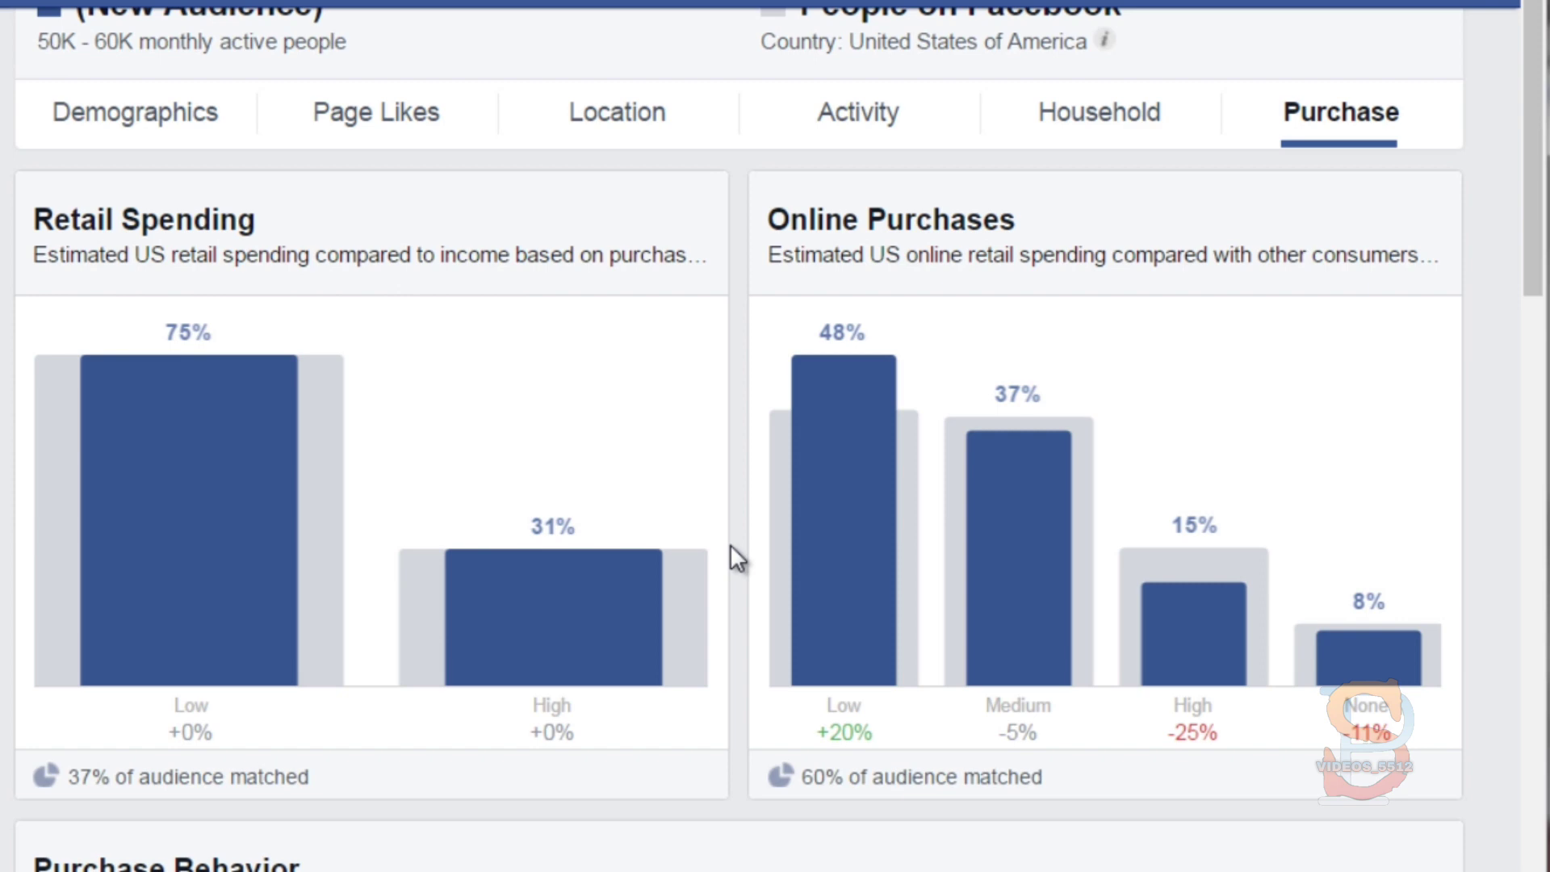
scroll(775, 571, down, 7)
scroll(775, 536, up, 5)
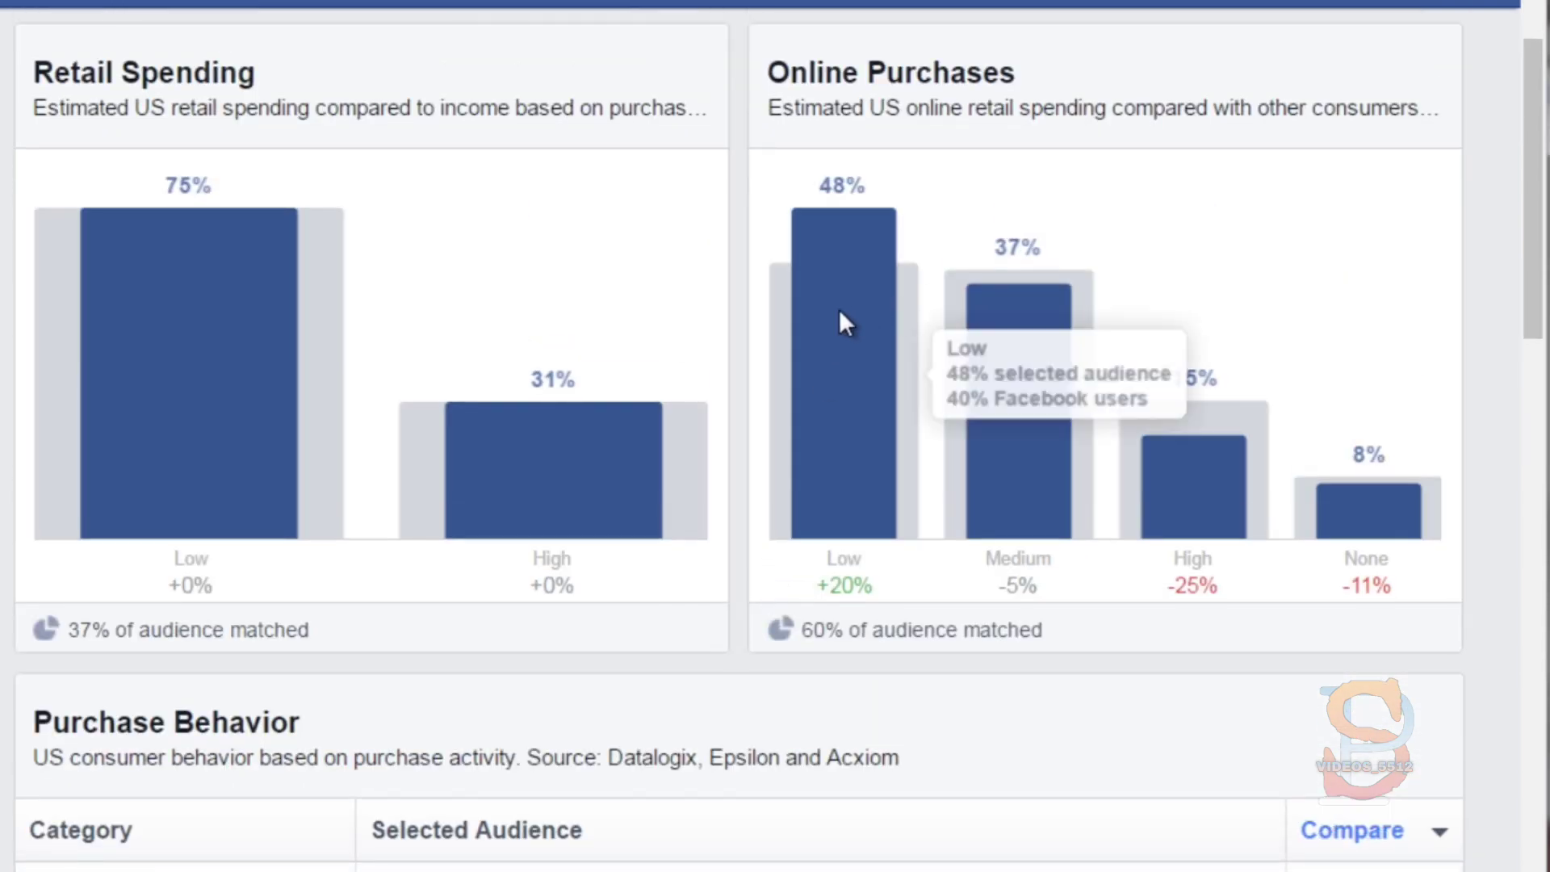
mouse_move(148, 169)
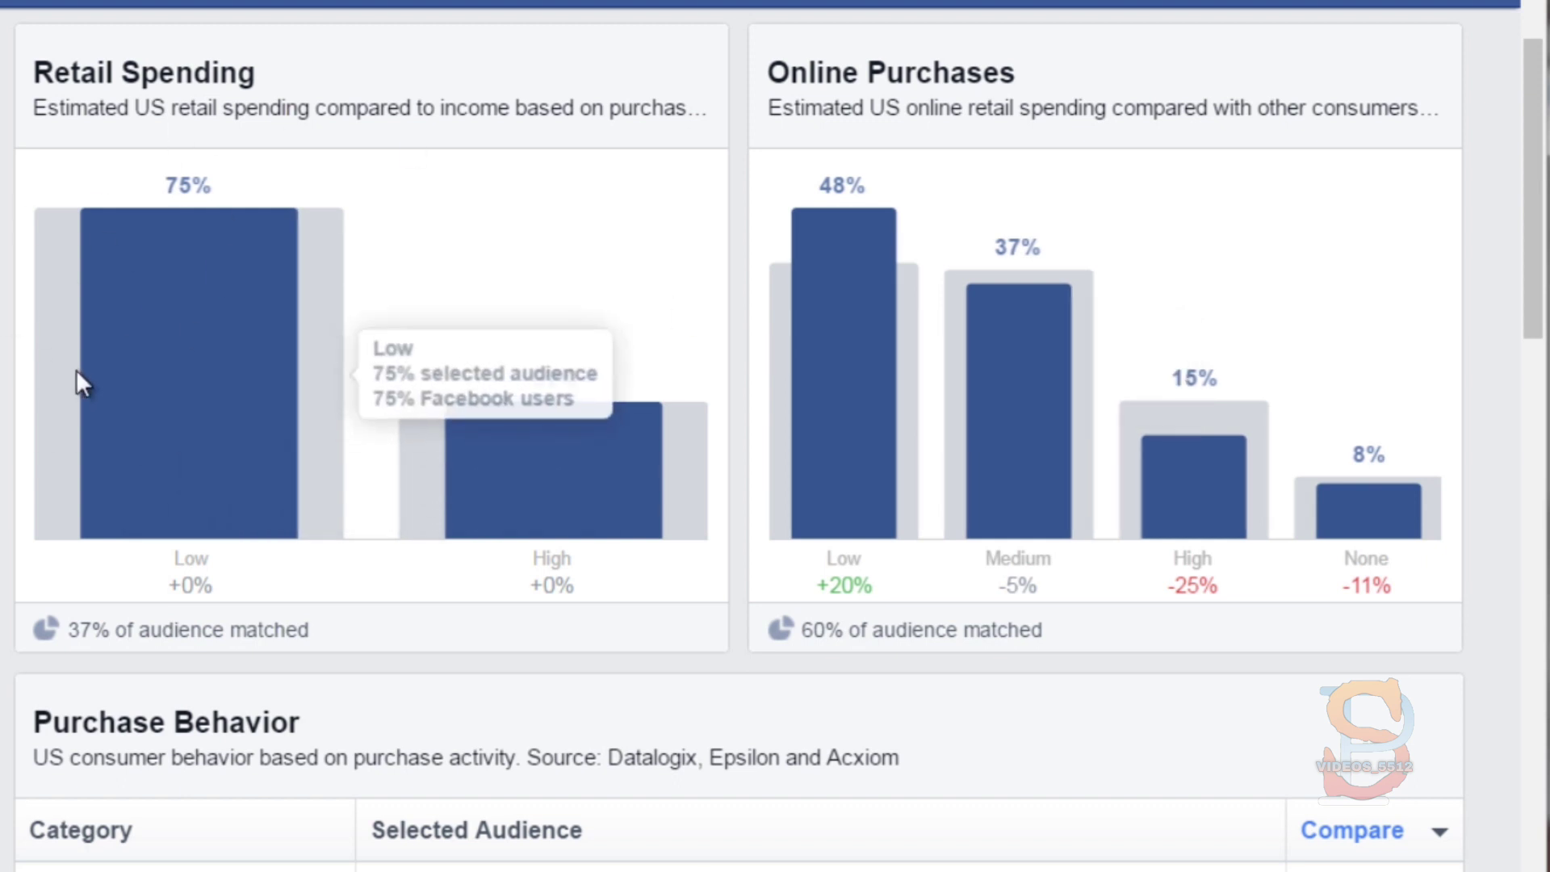
mouse_move(749, 275)
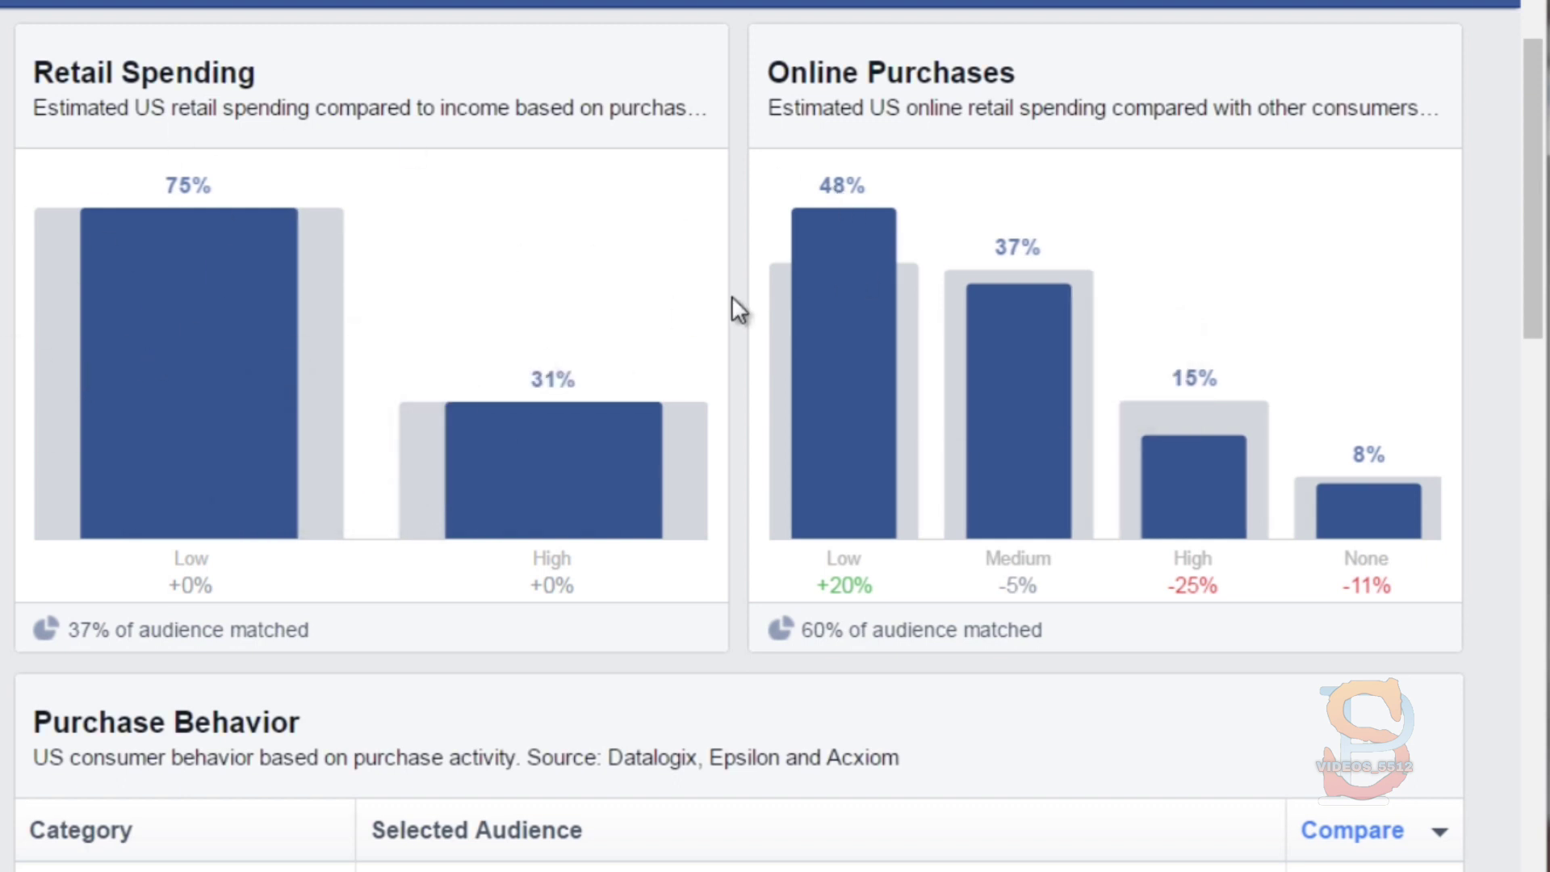
Step: Scroll through the Purchase Behavior table, showing 70% buying pet products (+75%)
scroll(732, 295, down, 4)
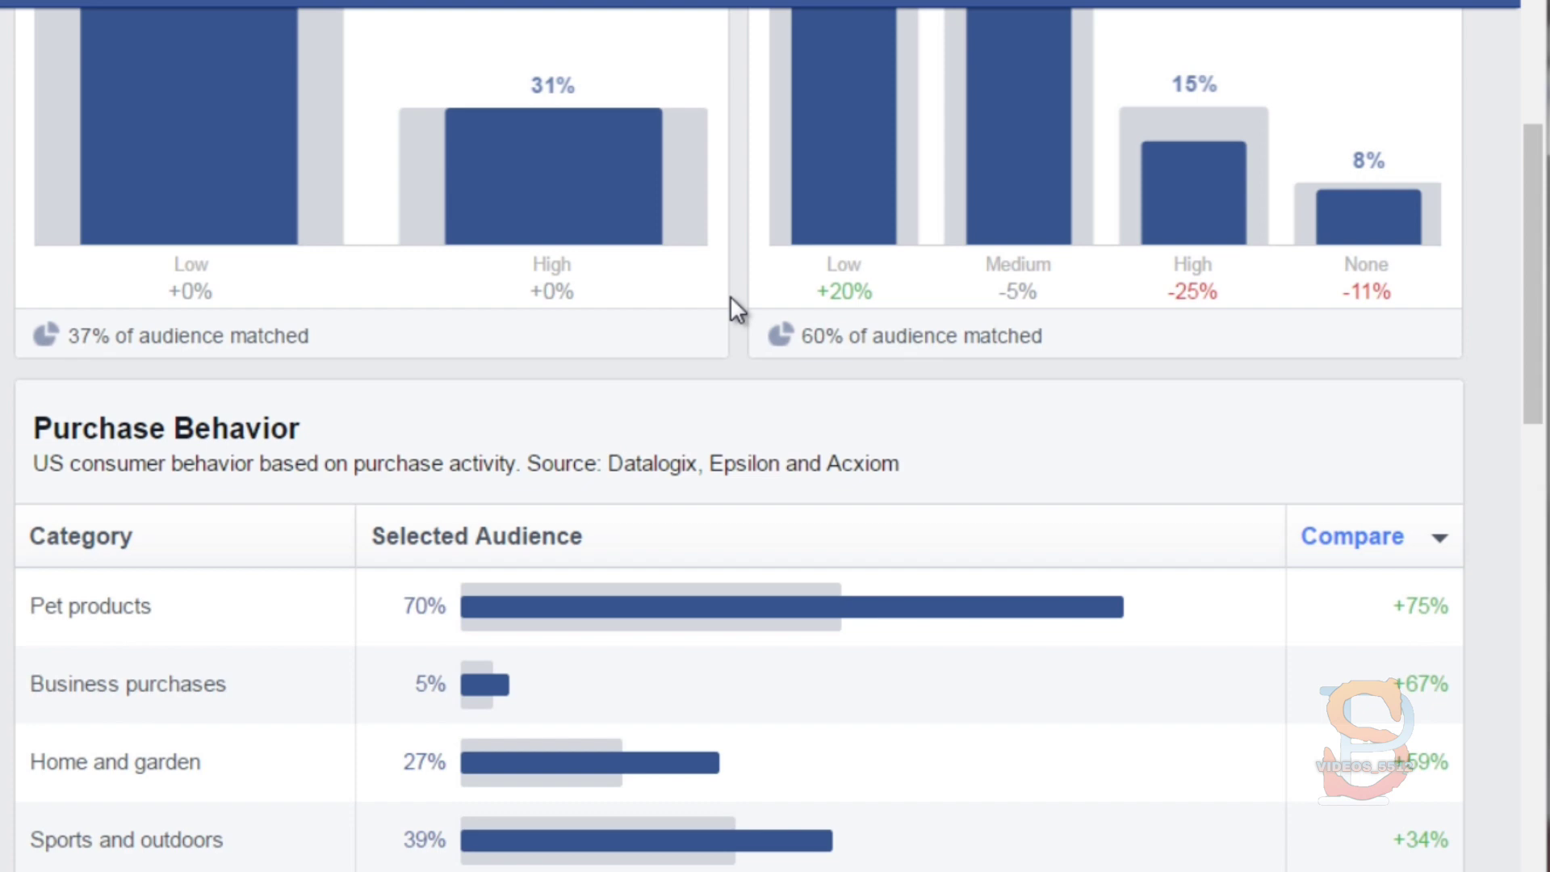
scroll(727, 298, down, 5)
scroll(459, 318, up, 1)
scroll(459, 318, up, 1)
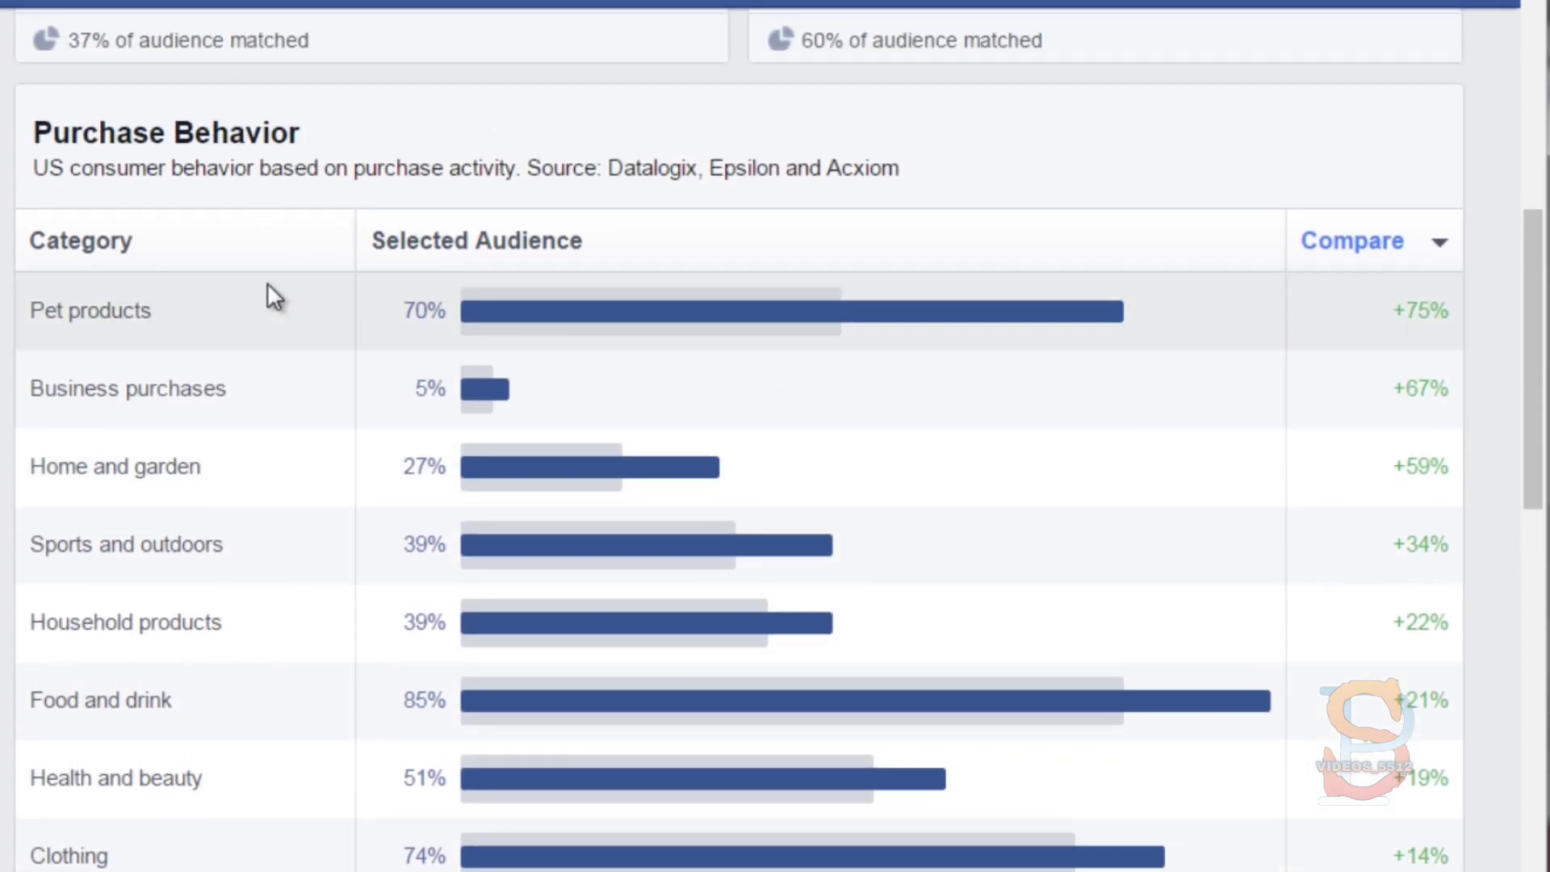
scroll(268, 284, down, 2)
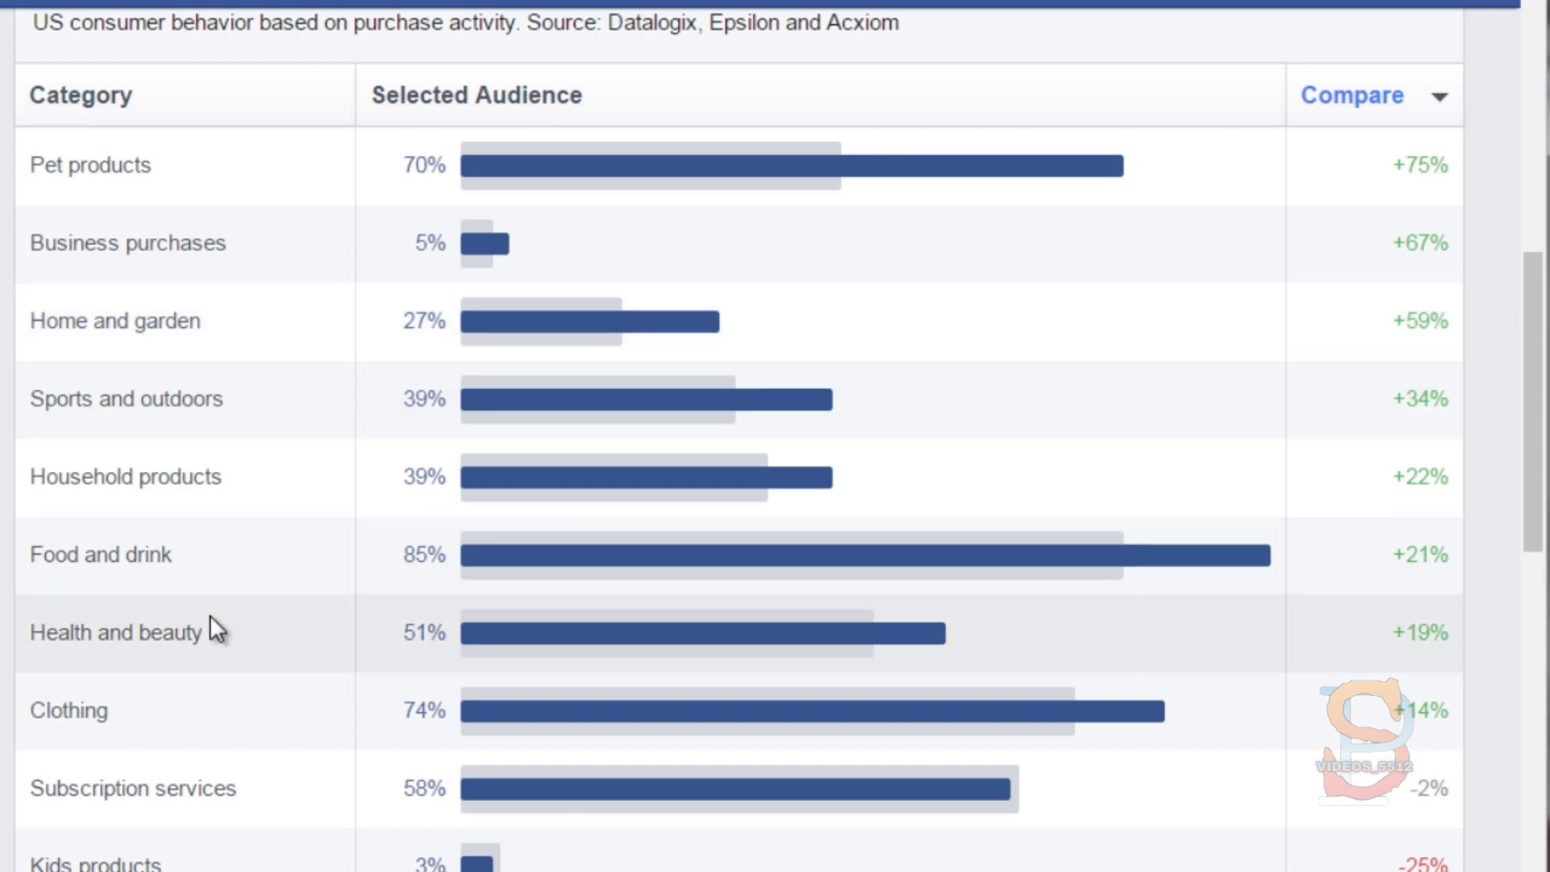
scroll(481, 580, down, 9)
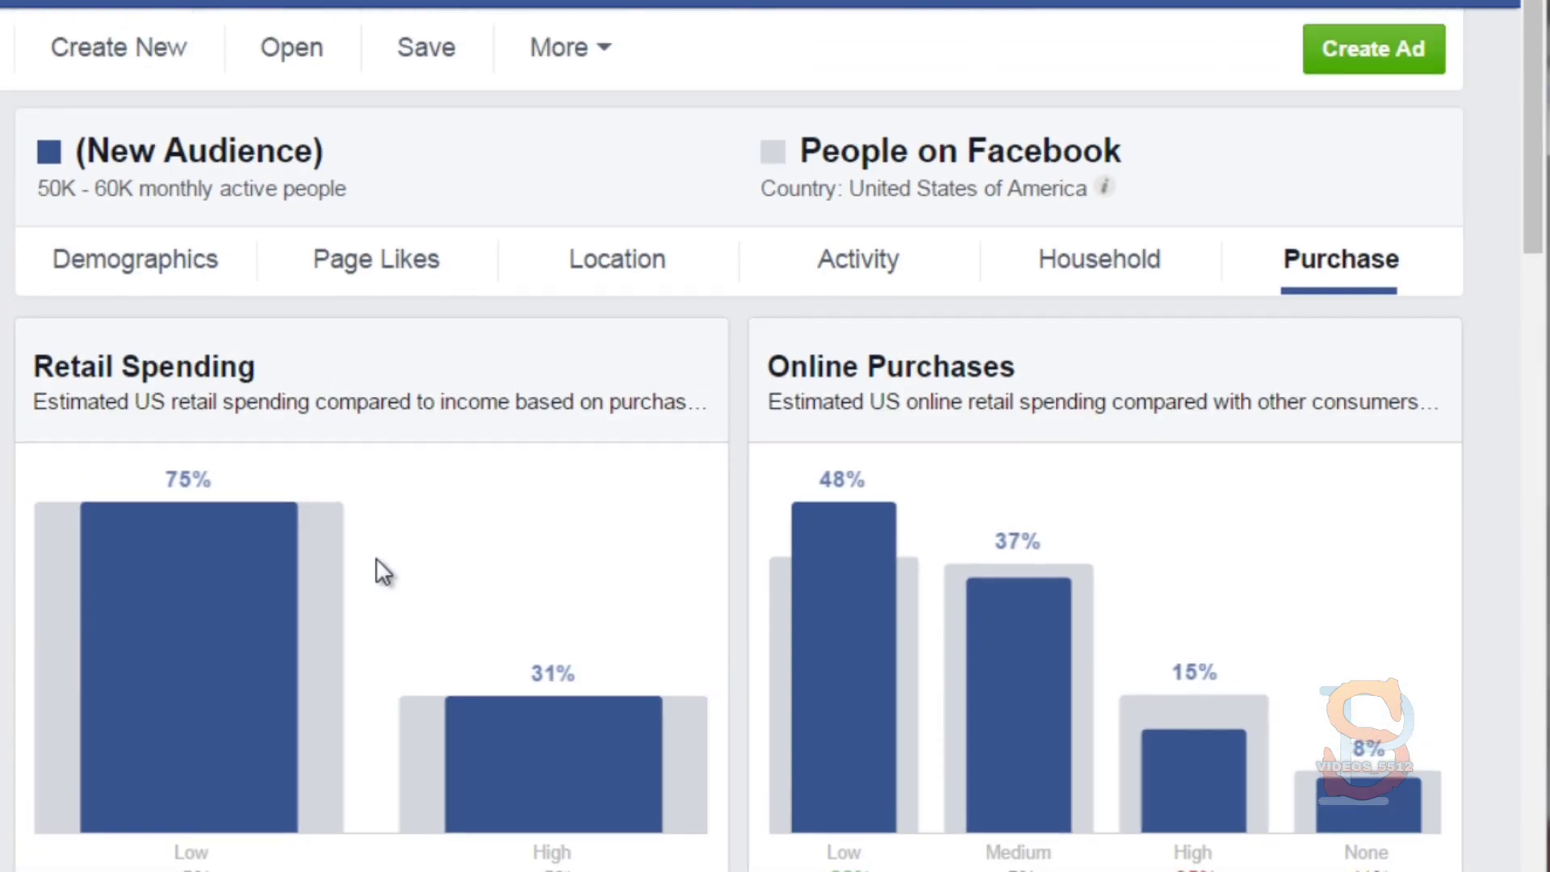
scroll(375, 569, down, 2)
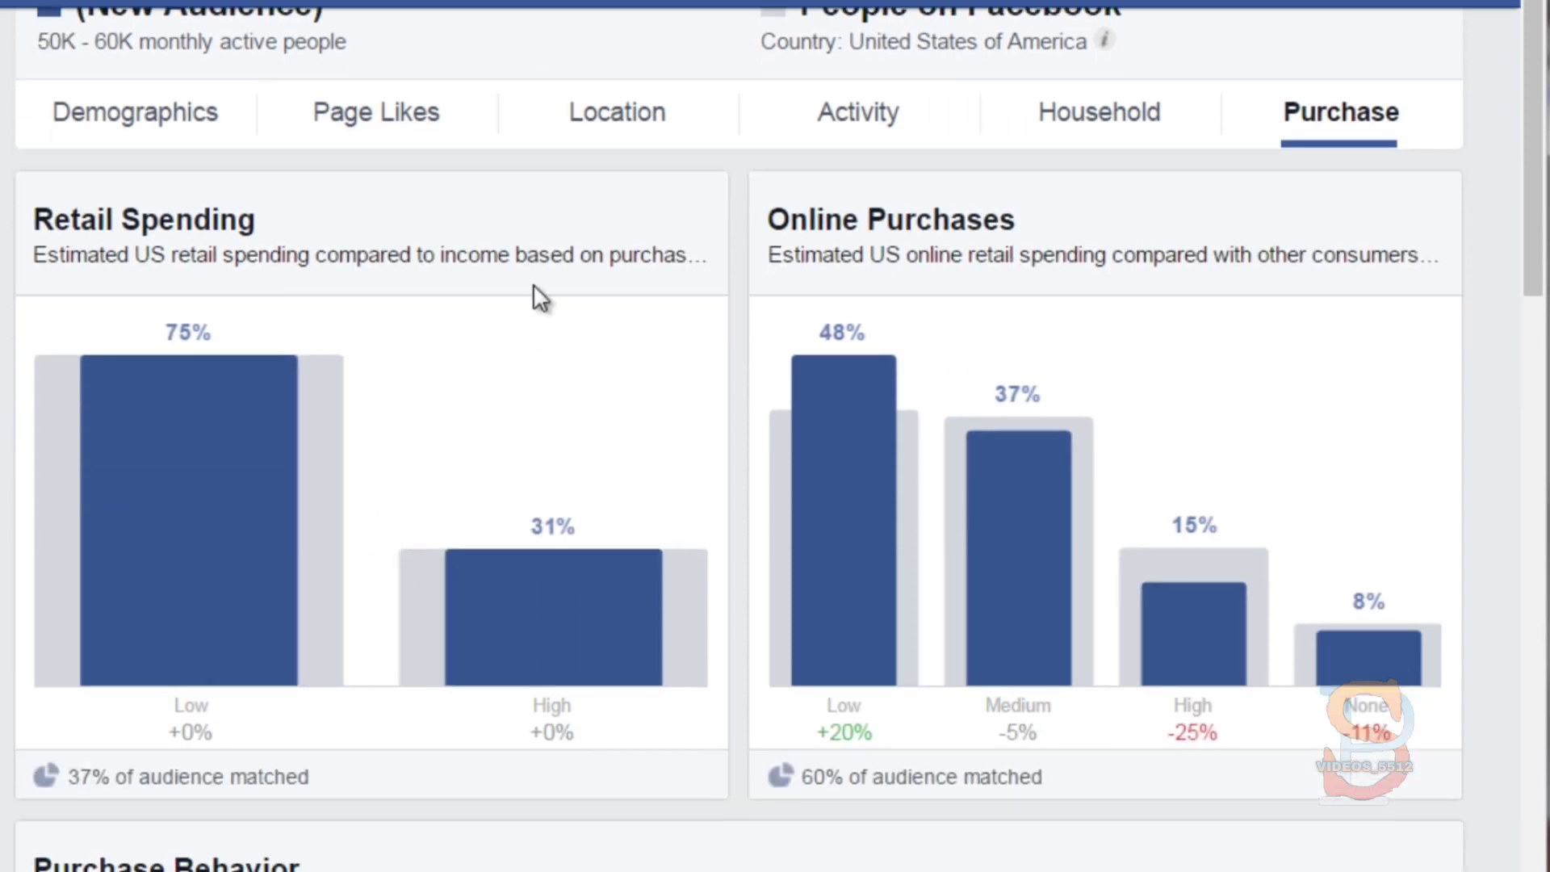